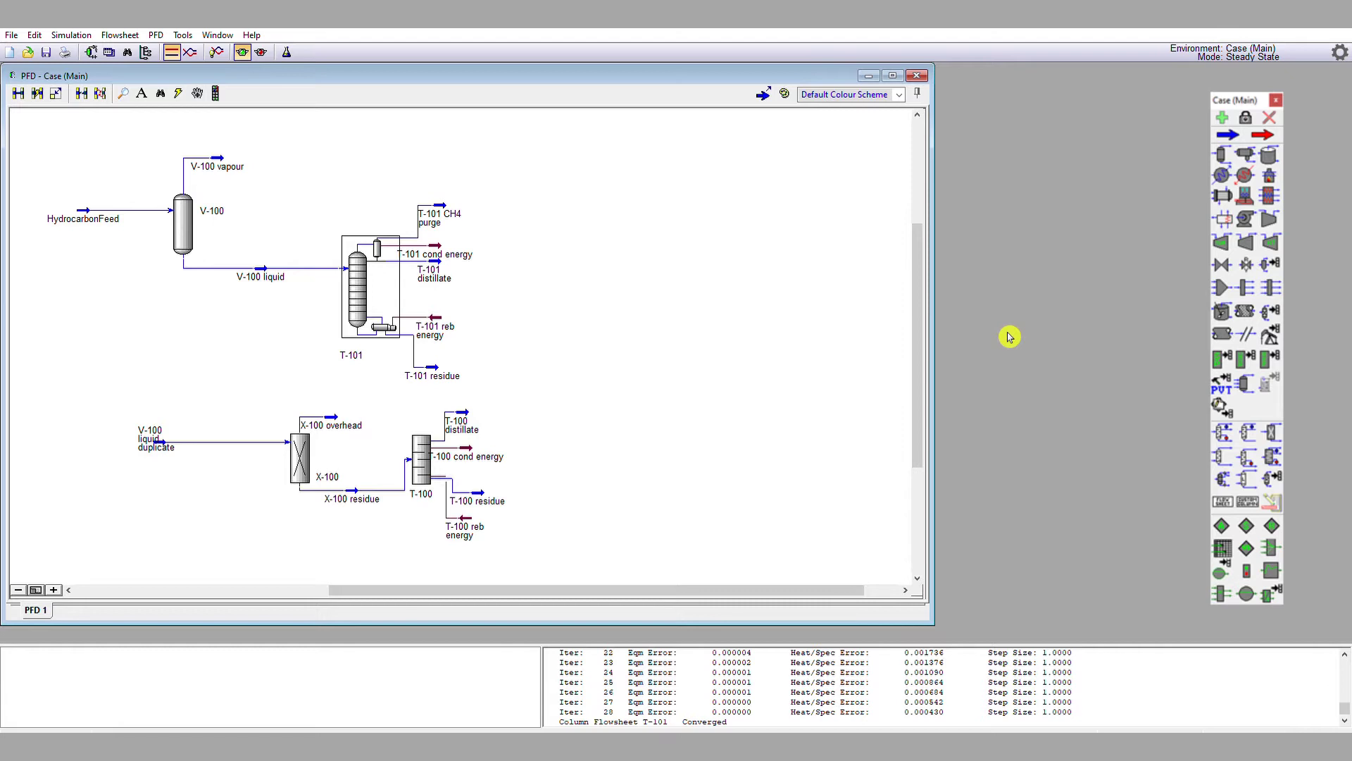
Place a new material stream on the flowsheet and rename it 'T-101 residue duplicate'.
left_click_drag(927, 336, 909, 344)
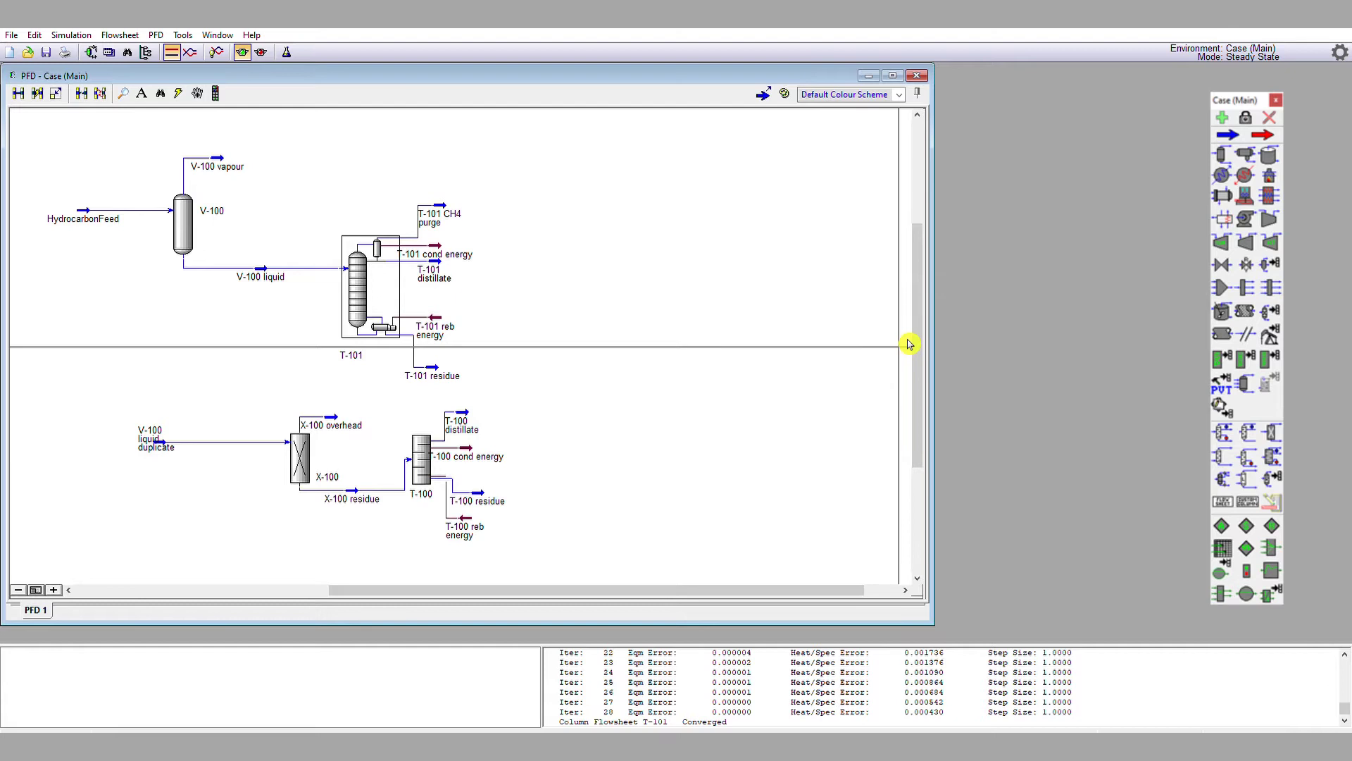
left_click(1229, 137)
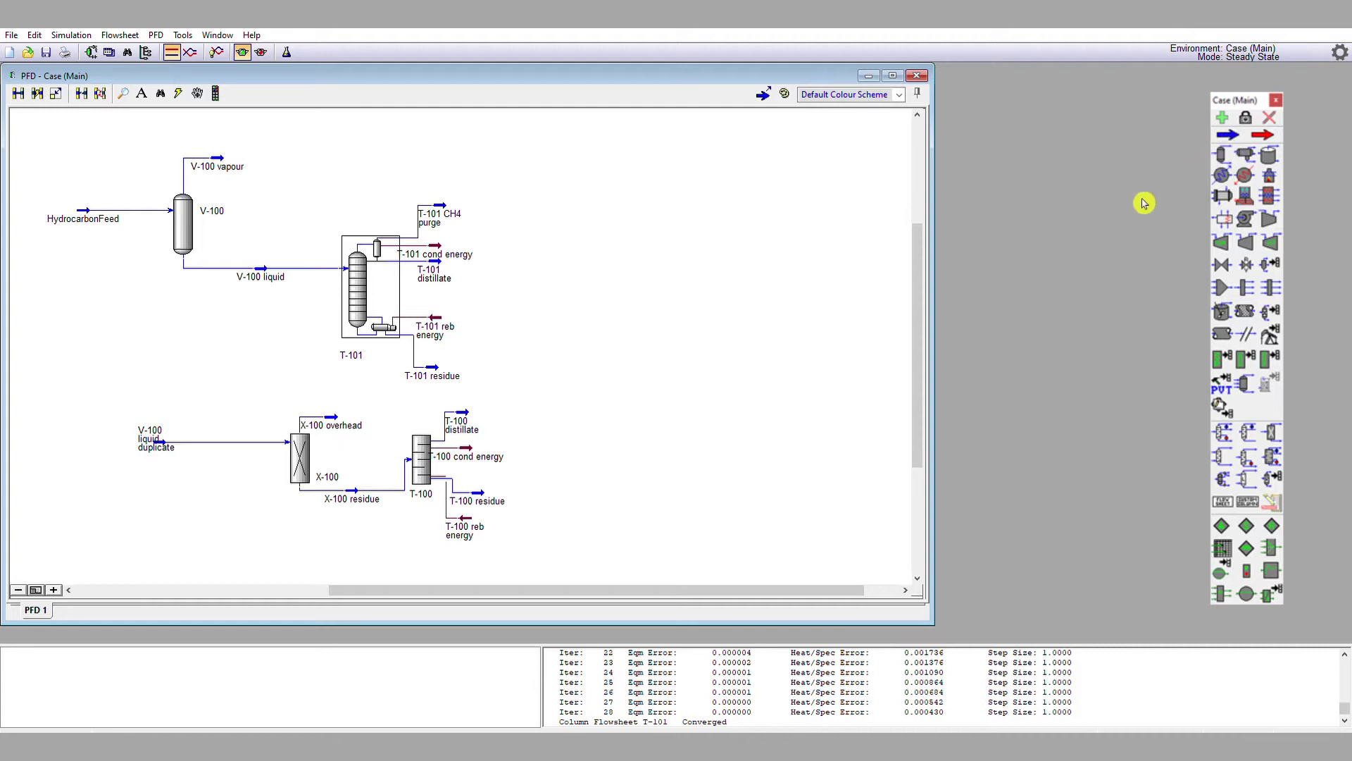
left_click(584, 508)
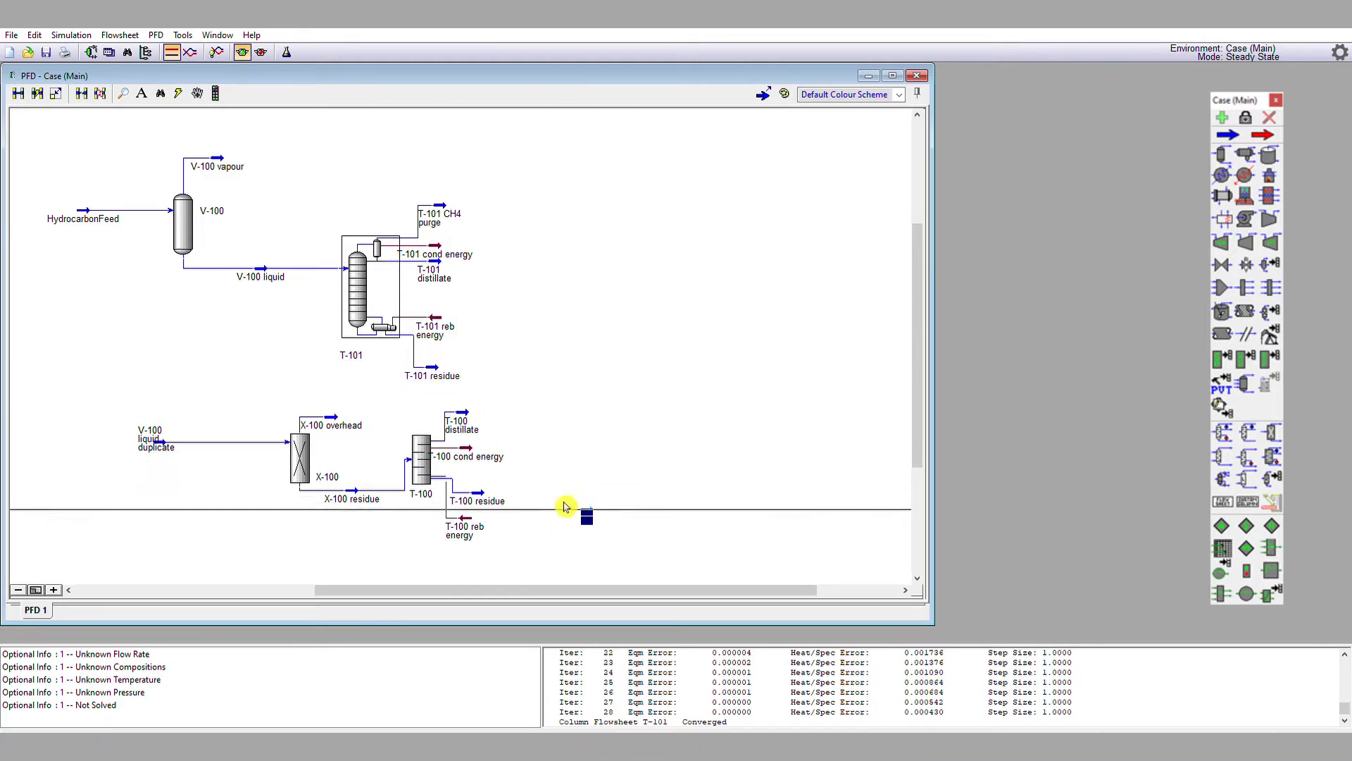
left_click(638, 472)
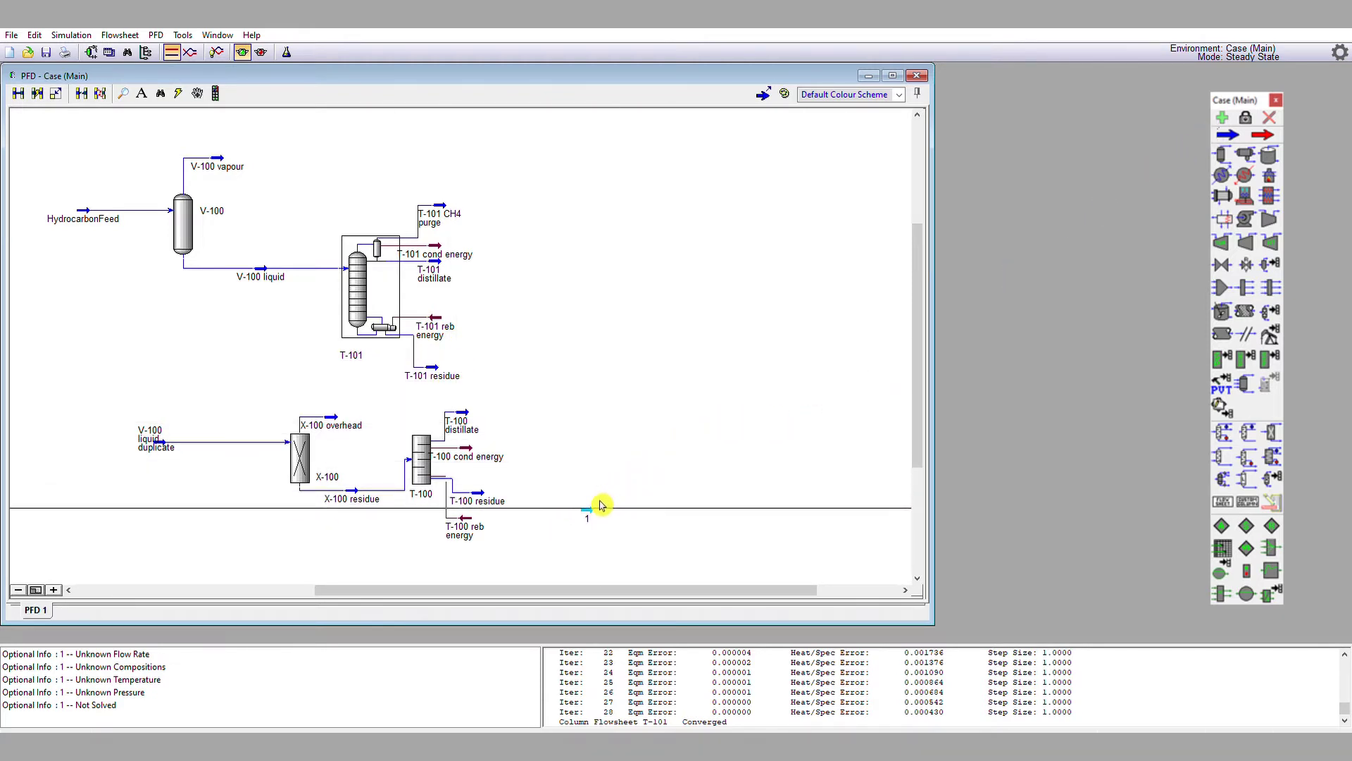
left_click(595, 507)
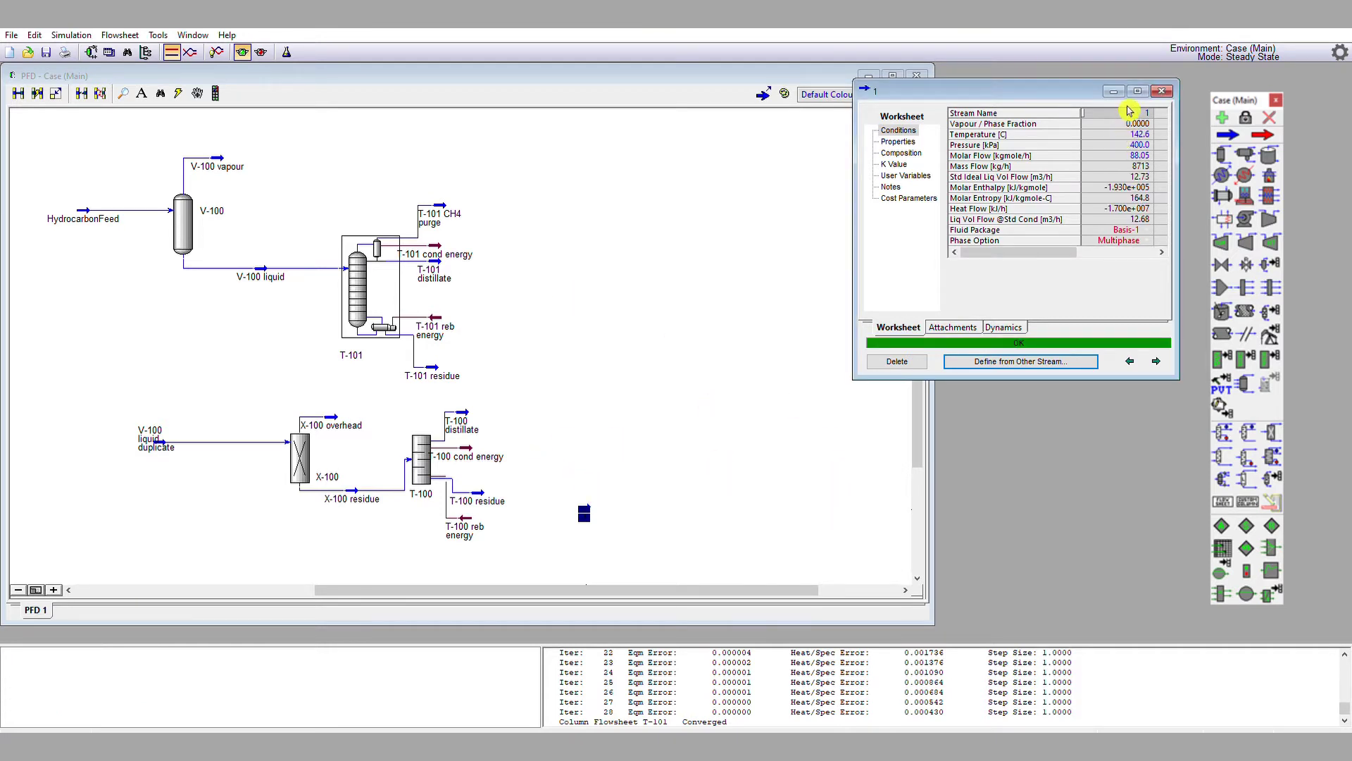
left_click(1128, 112)
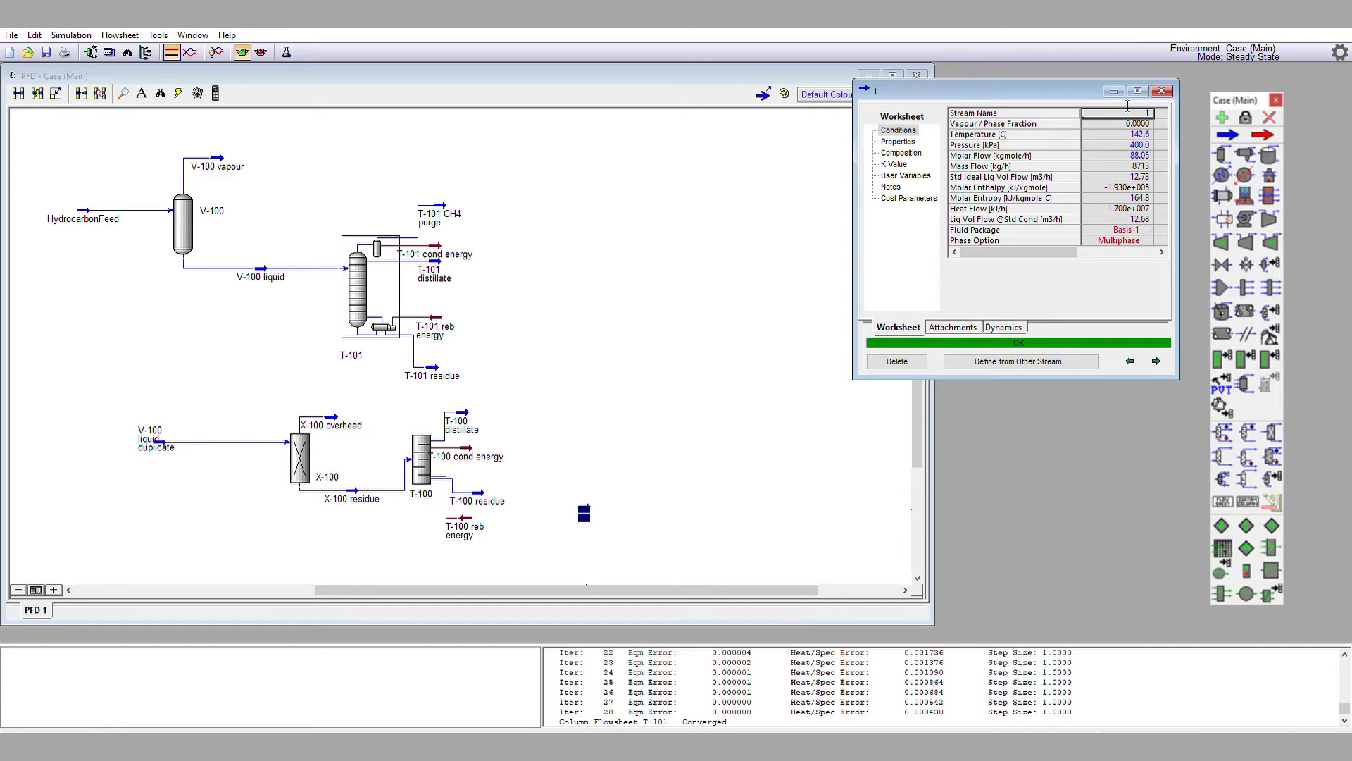
type("T-101 residue duplicate")
key("Return")
Place a Shortcut Column T-102 on the flowsheet with T-101 residue duplicate as its inlet.
left_click(1162, 91)
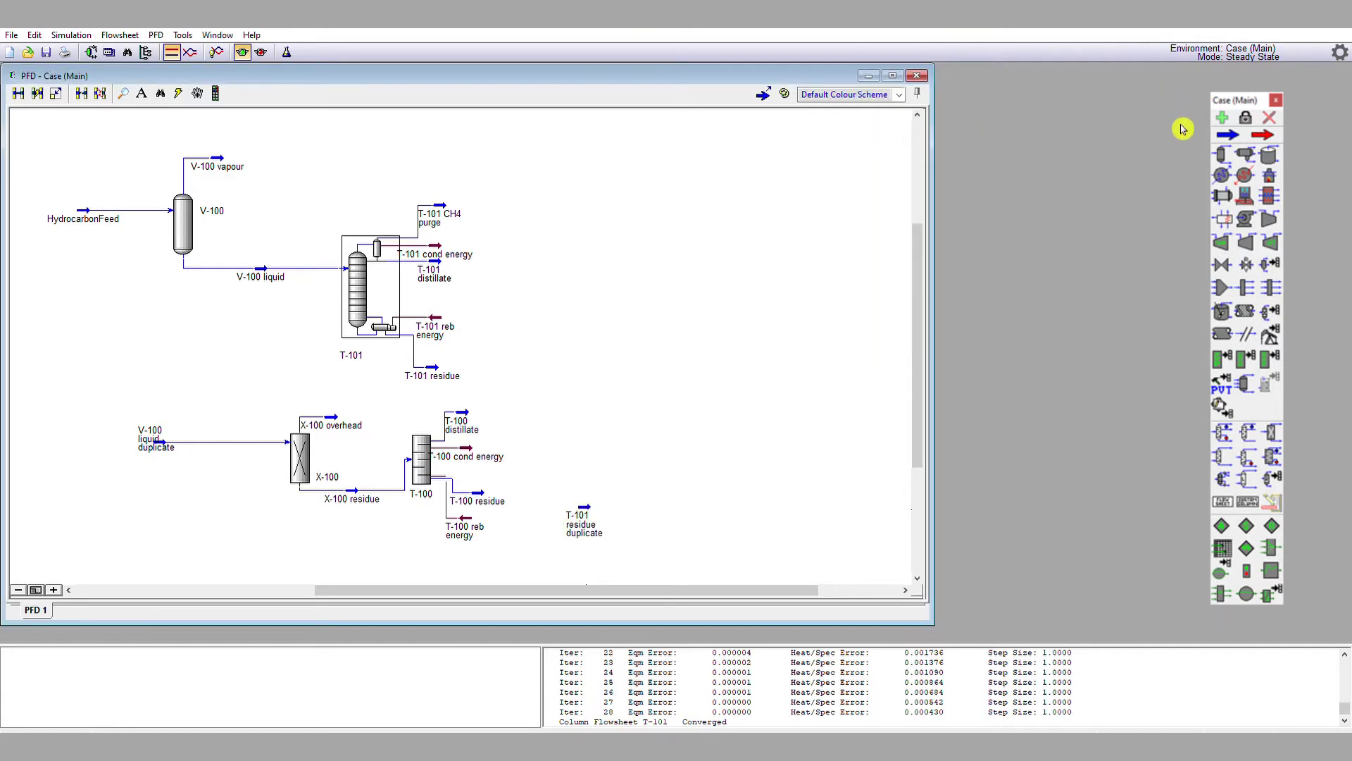
left_click(1272, 478)
mouse_move(685, 504)
left_mouse_down()
mouse_move(697, 493)
mouse_move(680, 515)
left_mouse_up()
left_click_drag(1023, 111, 784, 109)
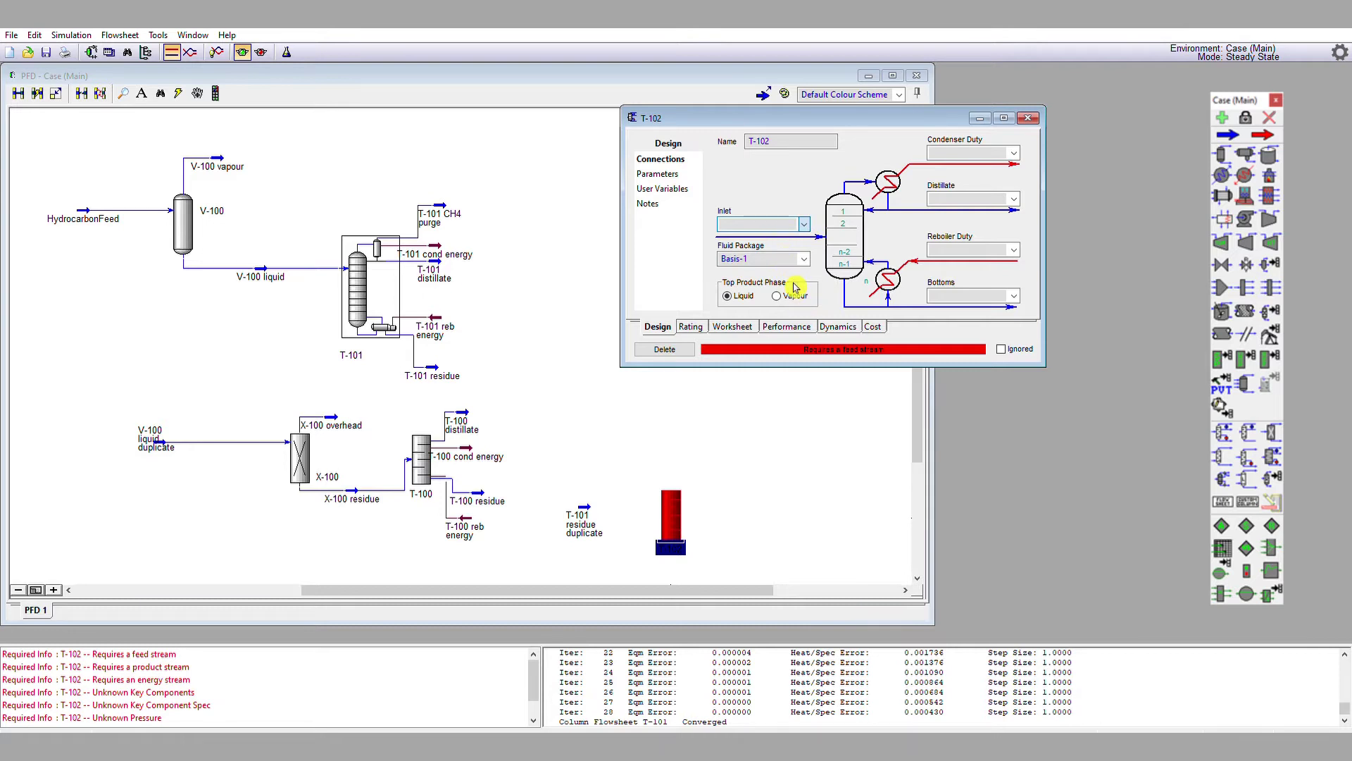
key("Down")
Name its streams T-102 cond energy, T-102 distillate, T-102 reboiler duty and T-102 residue.
left_click(967, 151)
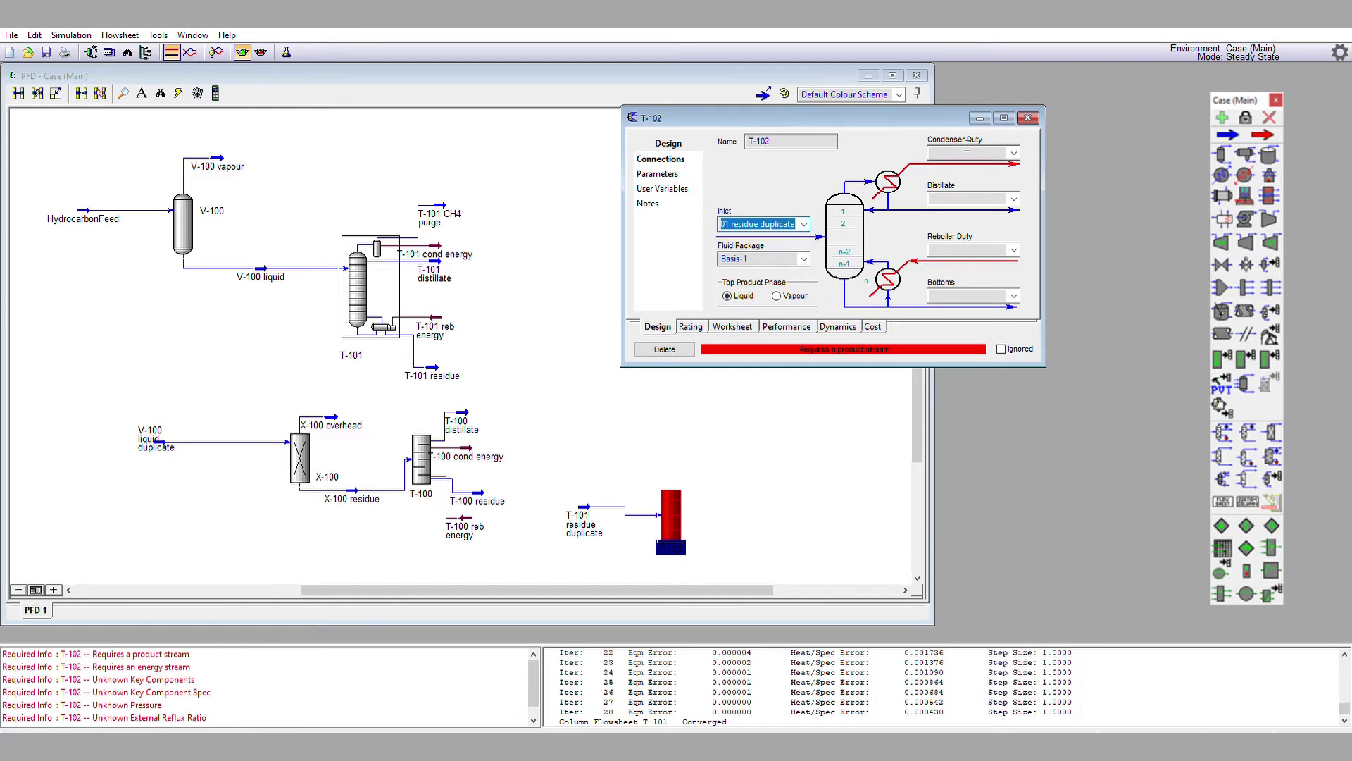
type("T-102")
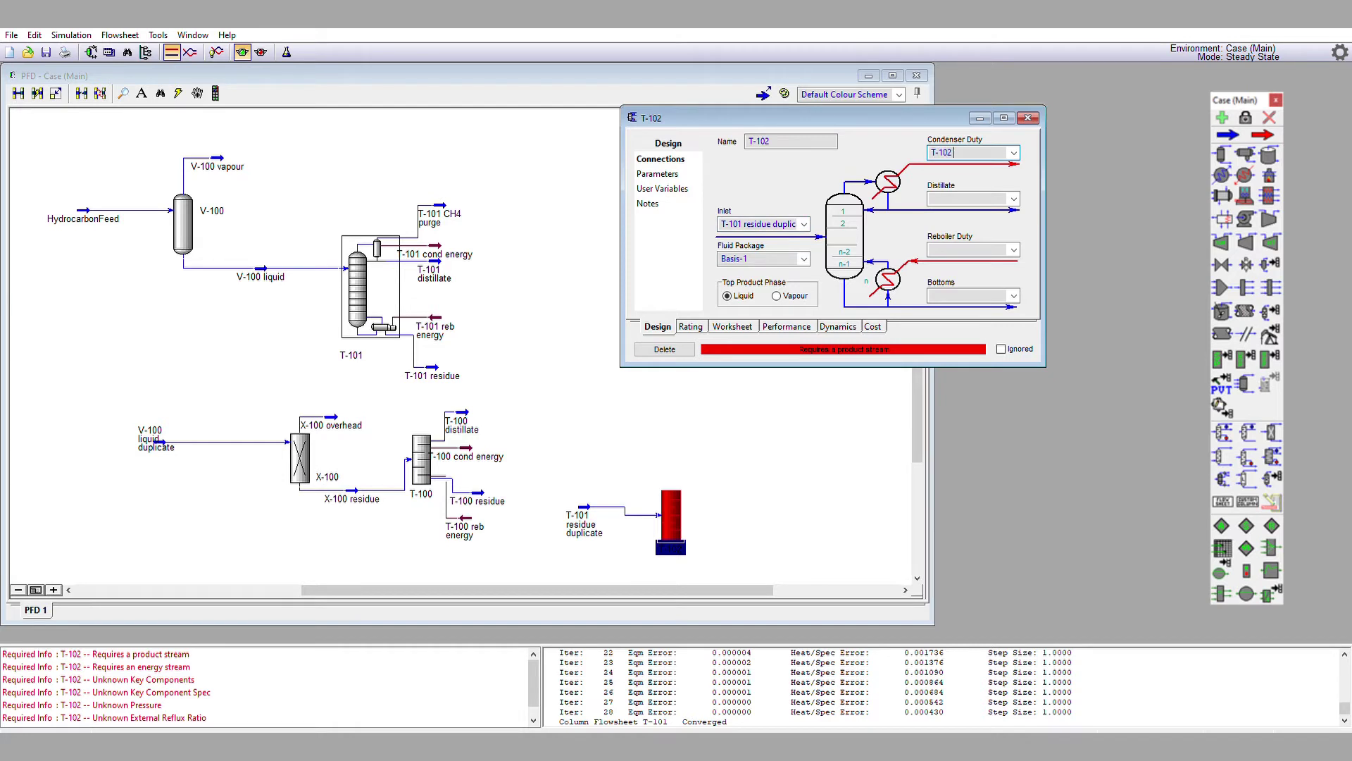
type(" cond energy")
left_click(969, 197)
type("T-")
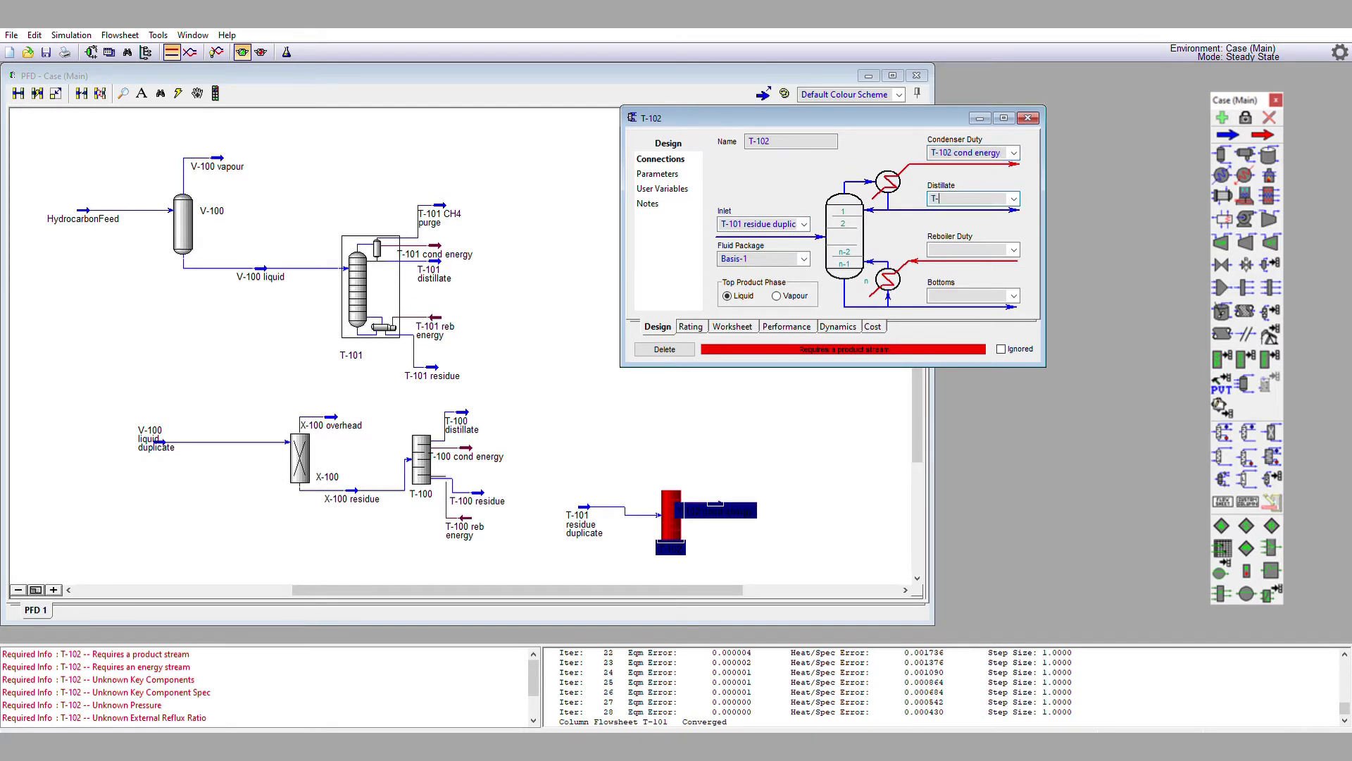
type("102 distillate")
left_click(958, 243)
type("T-102 rebio")
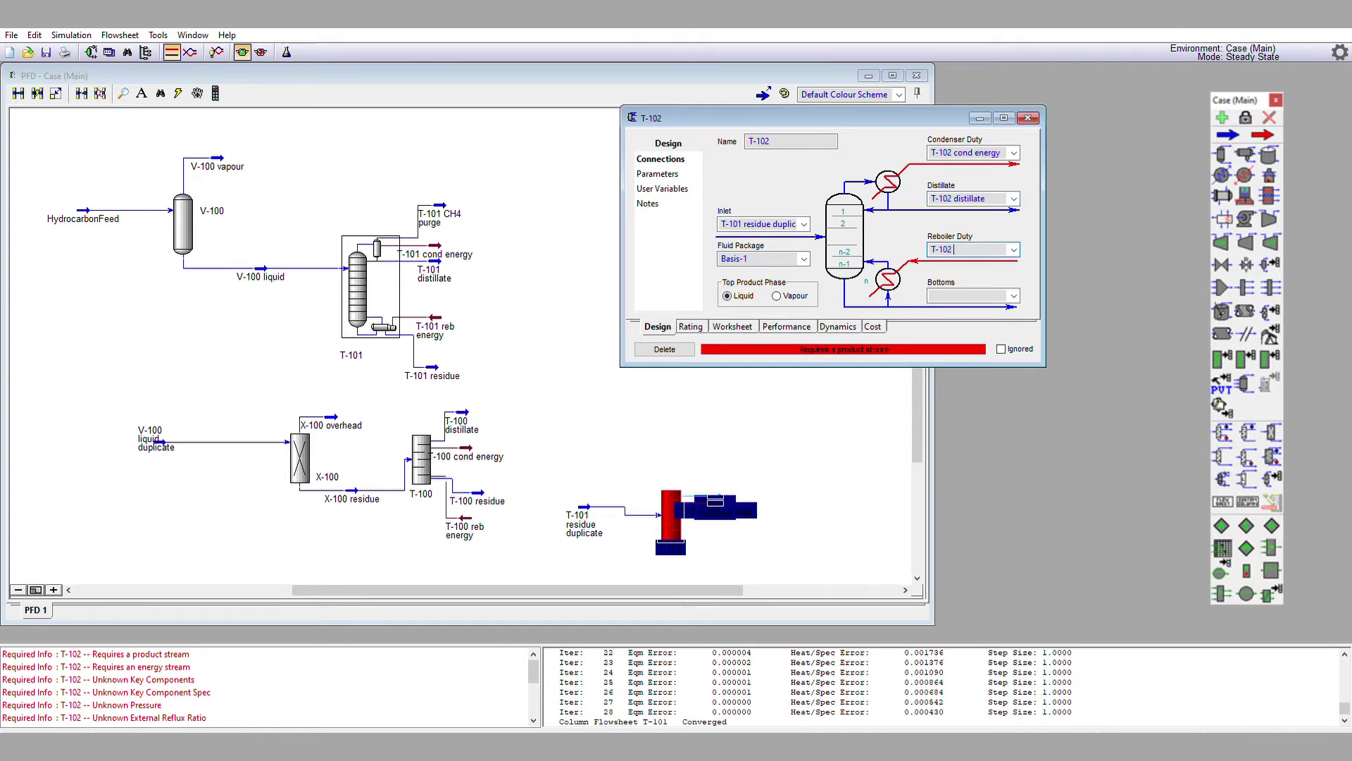
key("BackSpace")
key("BackSpace")
key("BackSpace")
key("BackSpace")
type("reboiler duty")
left_click(959, 295)
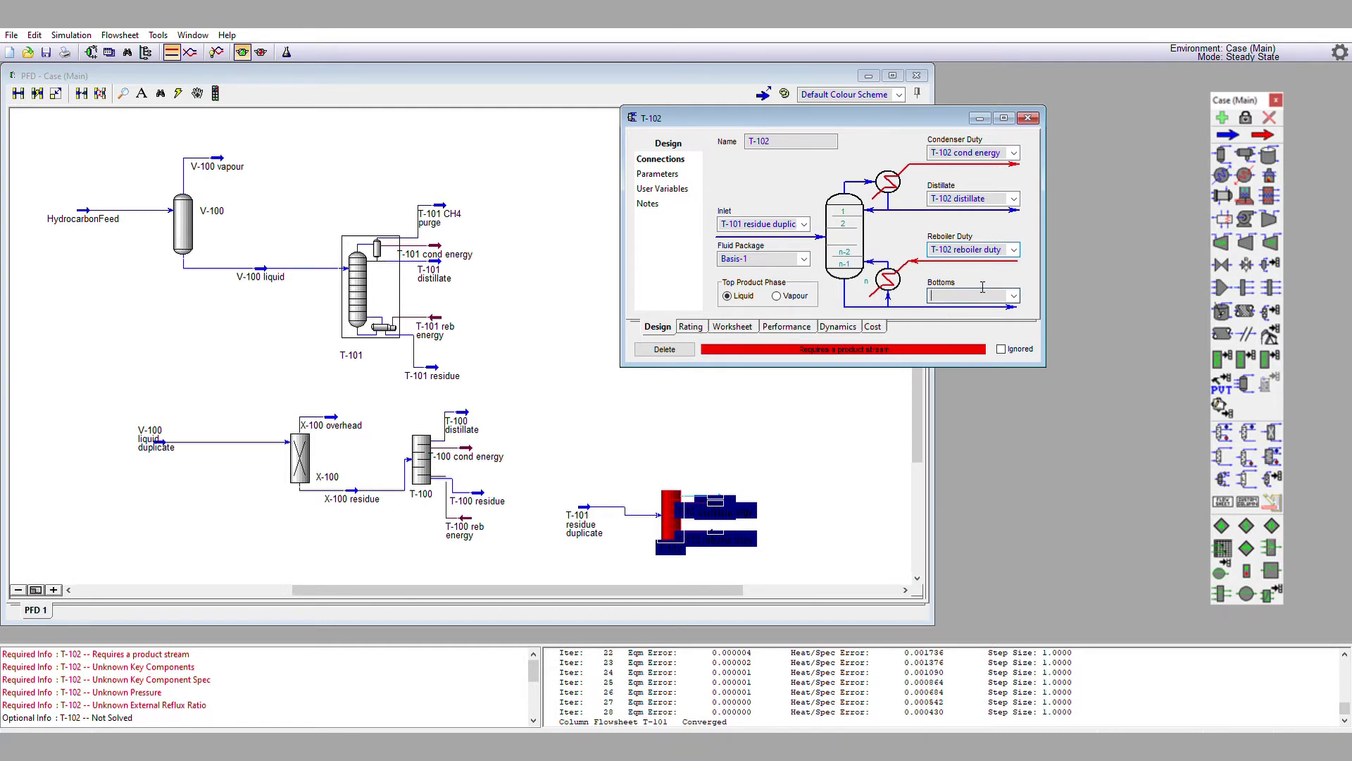
type("T-102 residue")
key("Return")
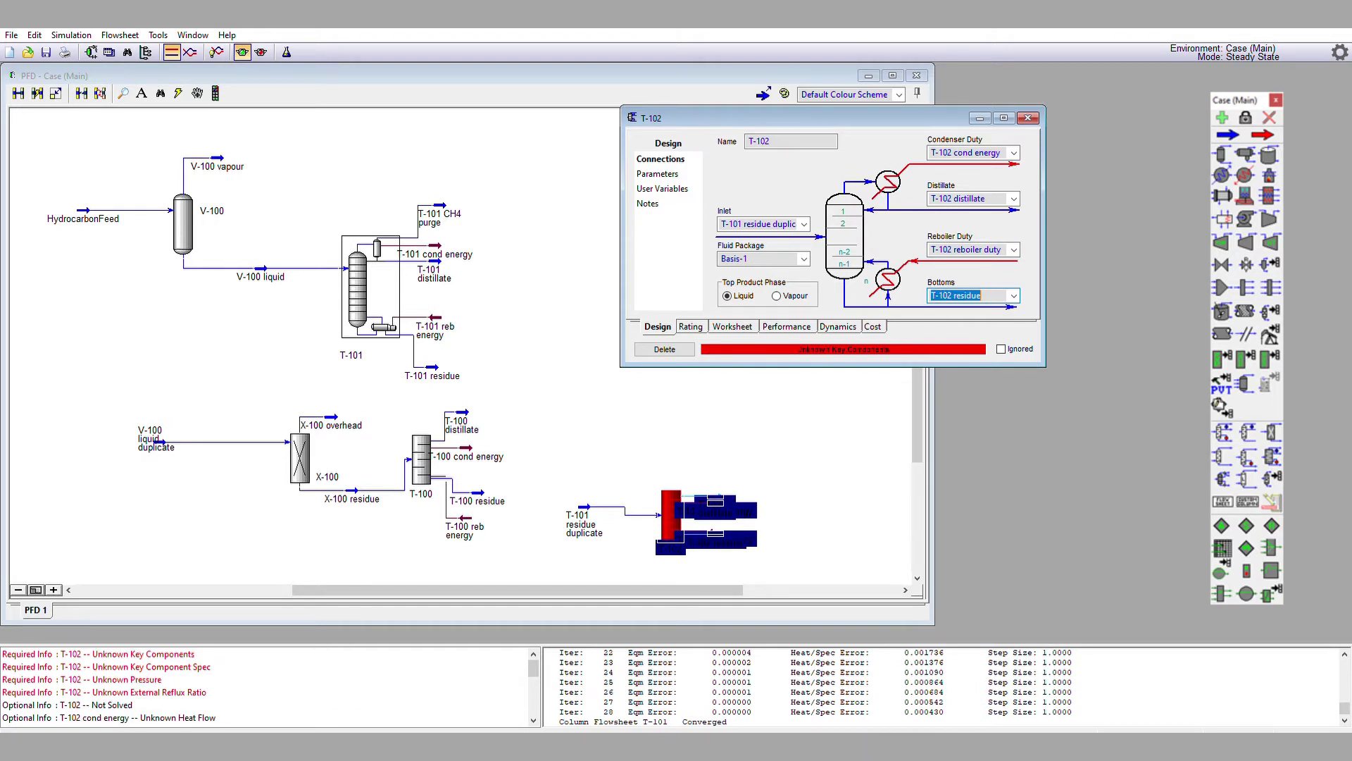
Set light key n-Hexane and heavy key n-Heptane, each at 0.05 mole fraction.
left_click(662, 175)
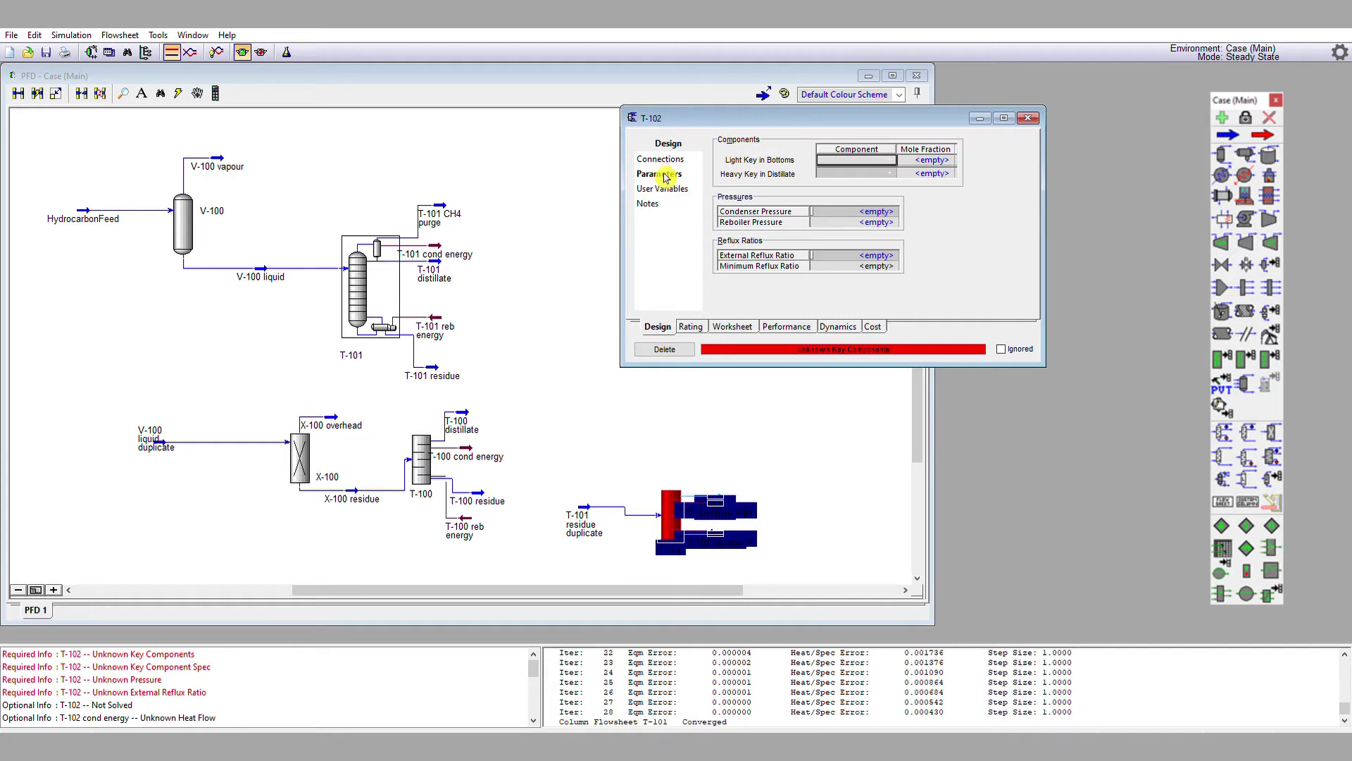
left_click(891, 160)
left_click(852, 189)
left_click(886, 173)
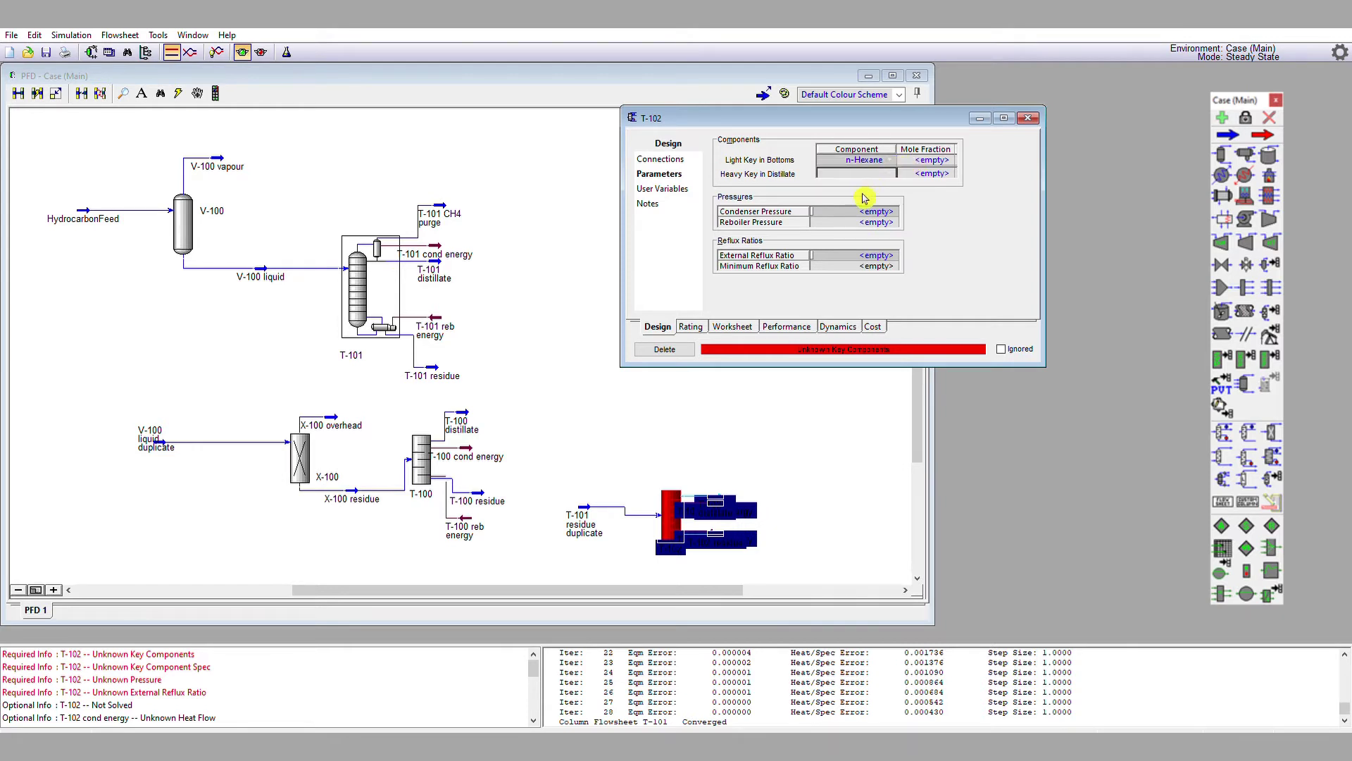
type("n-Heptane")
key("Return")
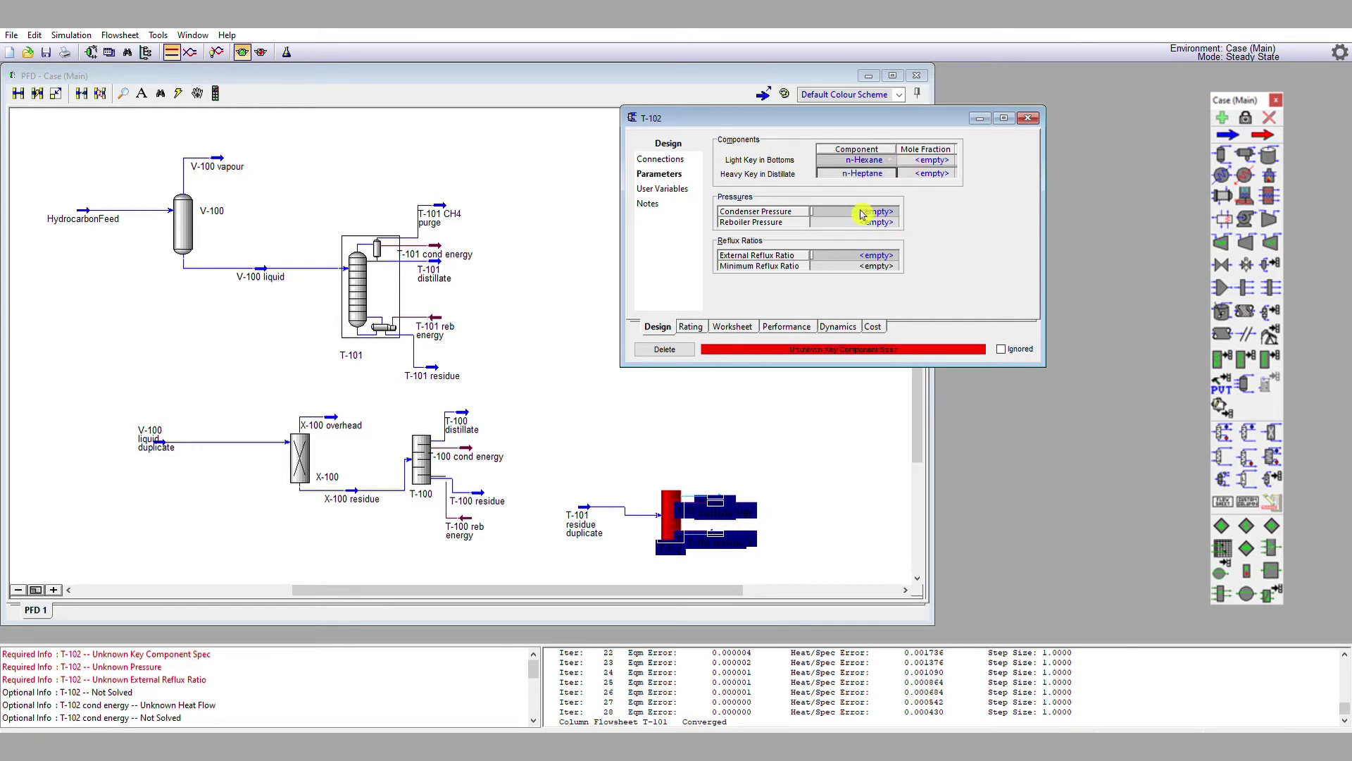
left_click(938, 163)
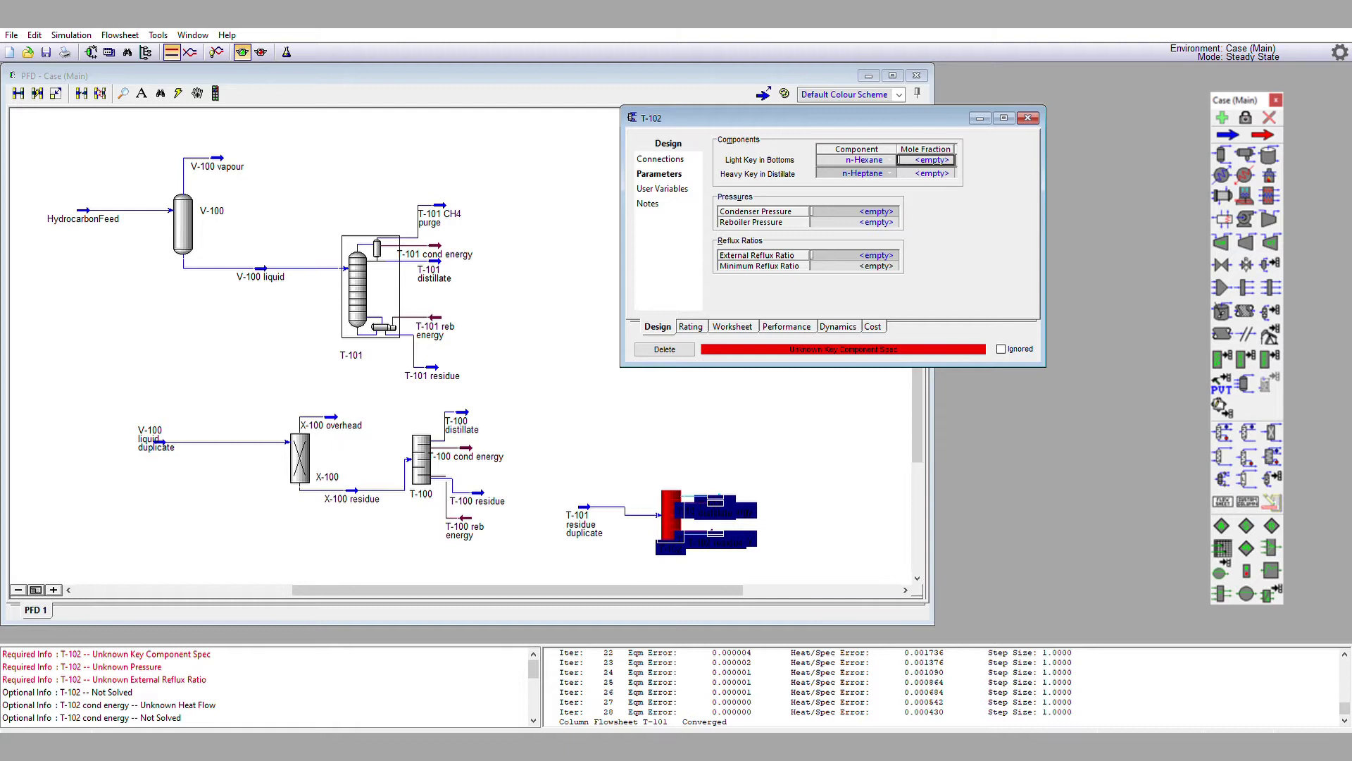
type("0.05")
key("Return")
left_click(950, 173)
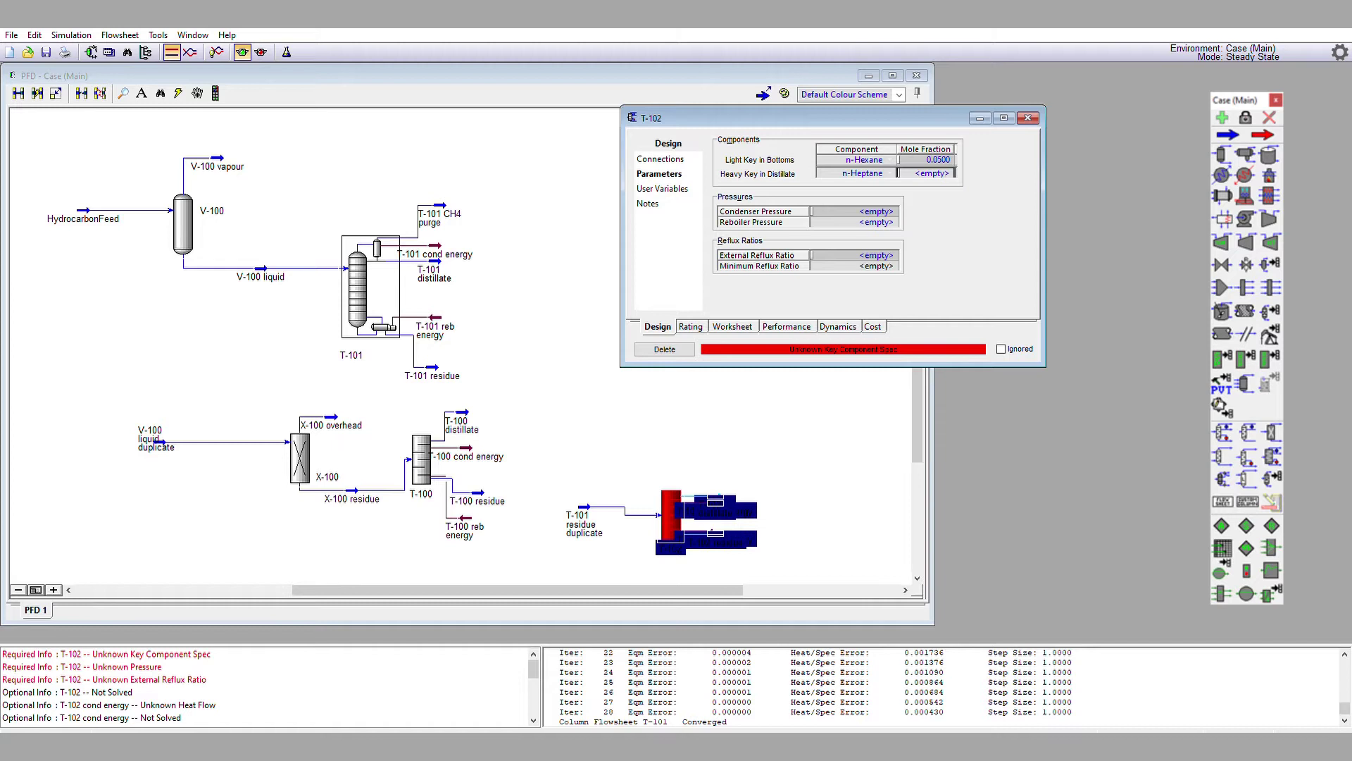
type("0.05")
key("Return")
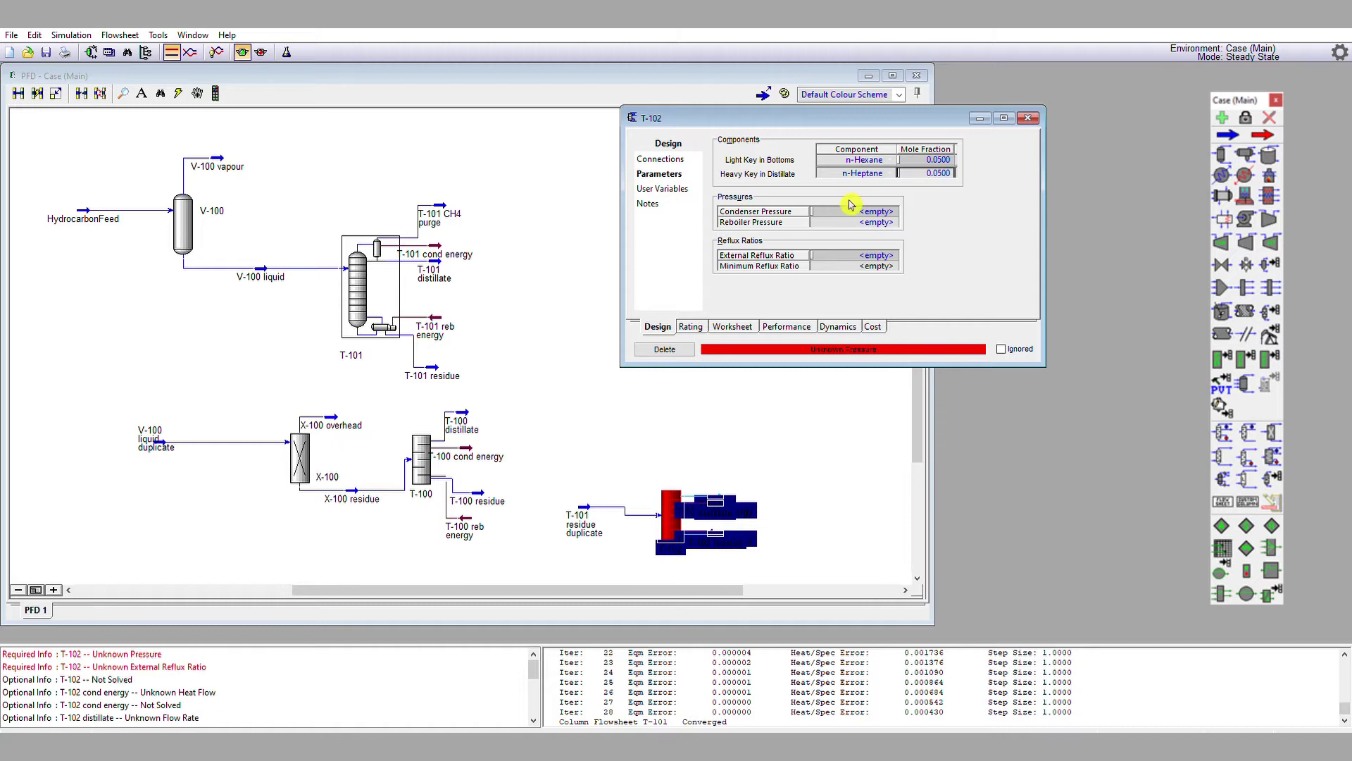
Set condenser and reboiler pressures to 400 kPa and the external reflux ratio to 2.7.
left_click(868, 210)
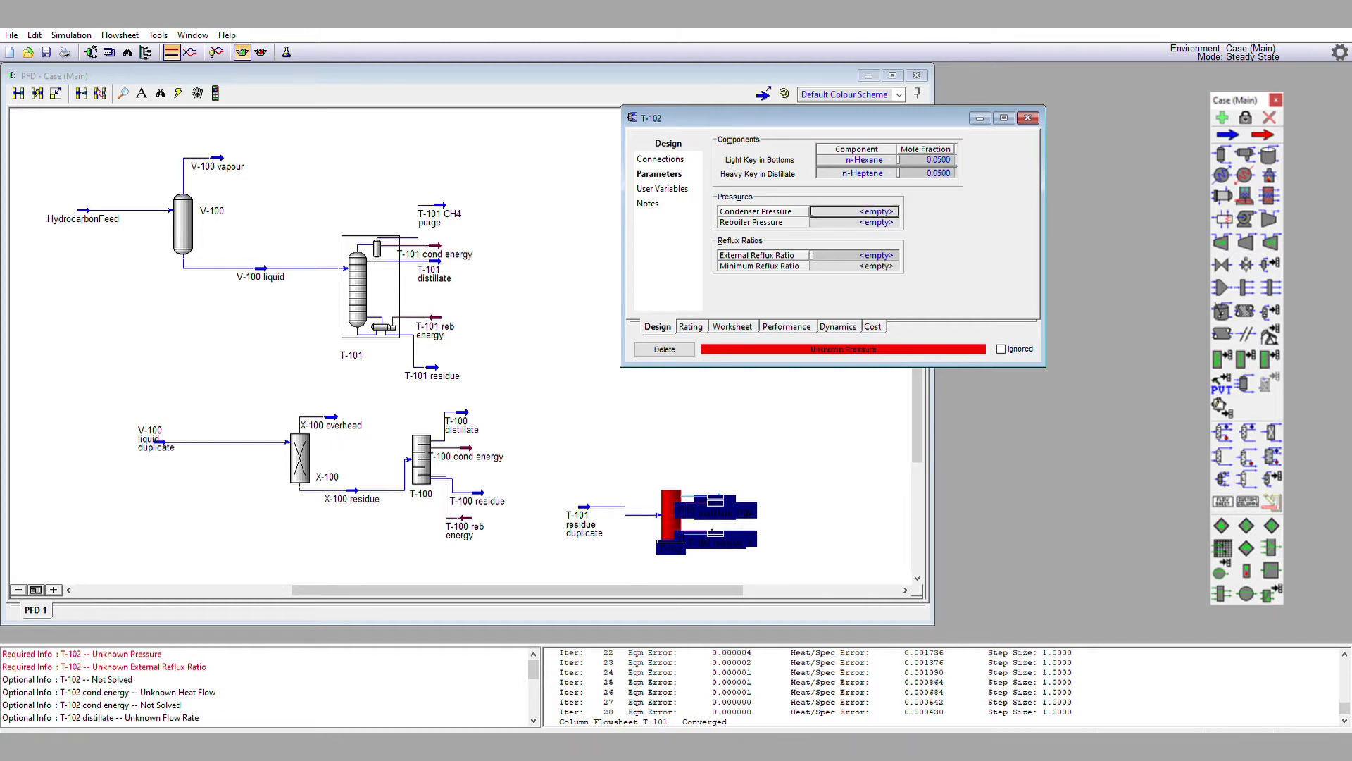
type("400")
key("Return")
left_click(878, 209)
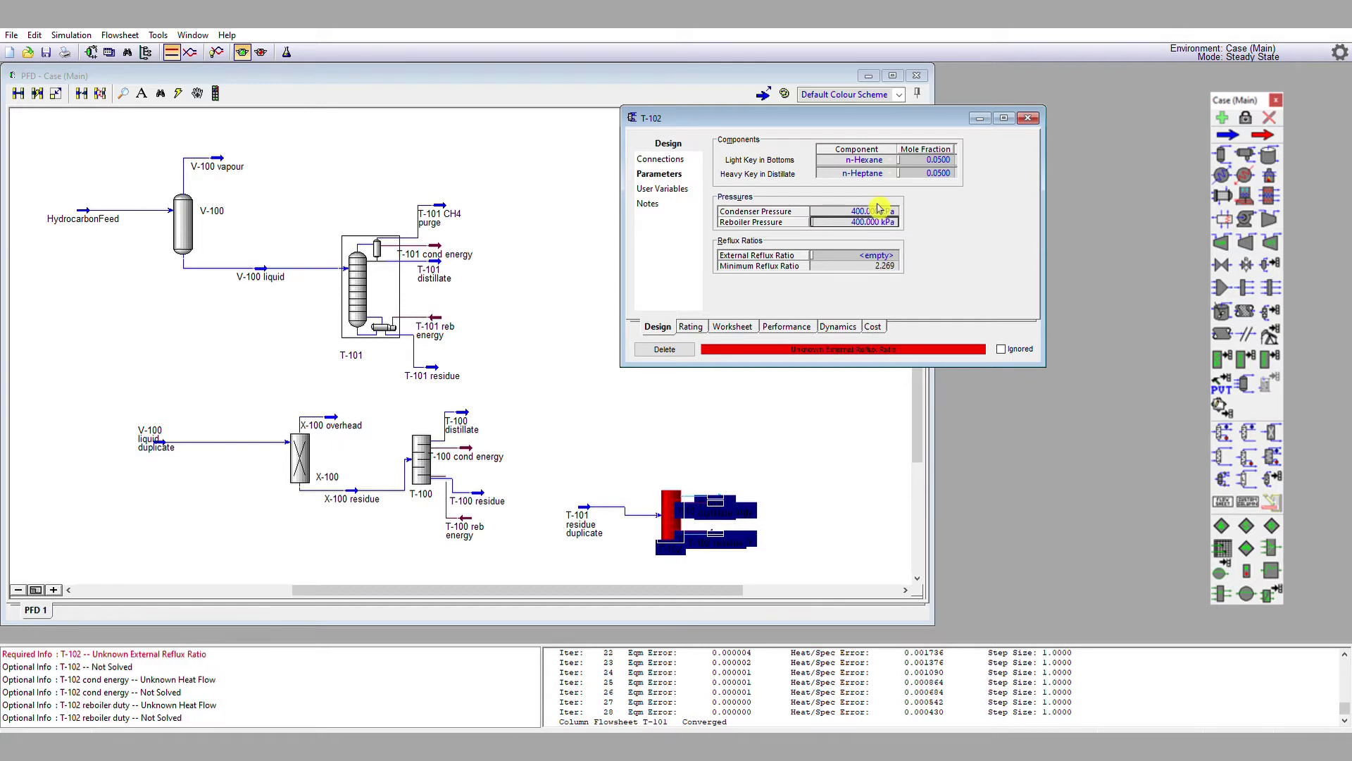
left_click(890, 279)
left_click(569, 611)
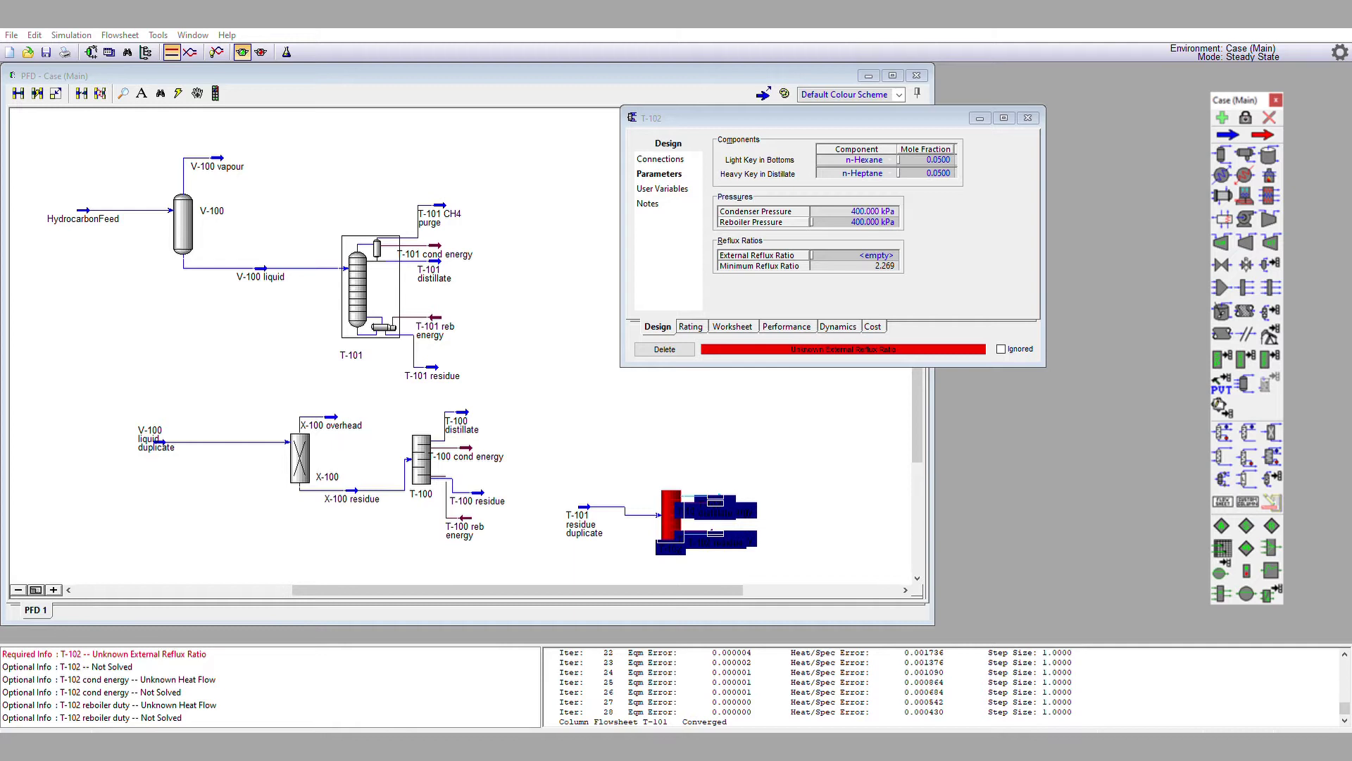
left_click(894, 259)
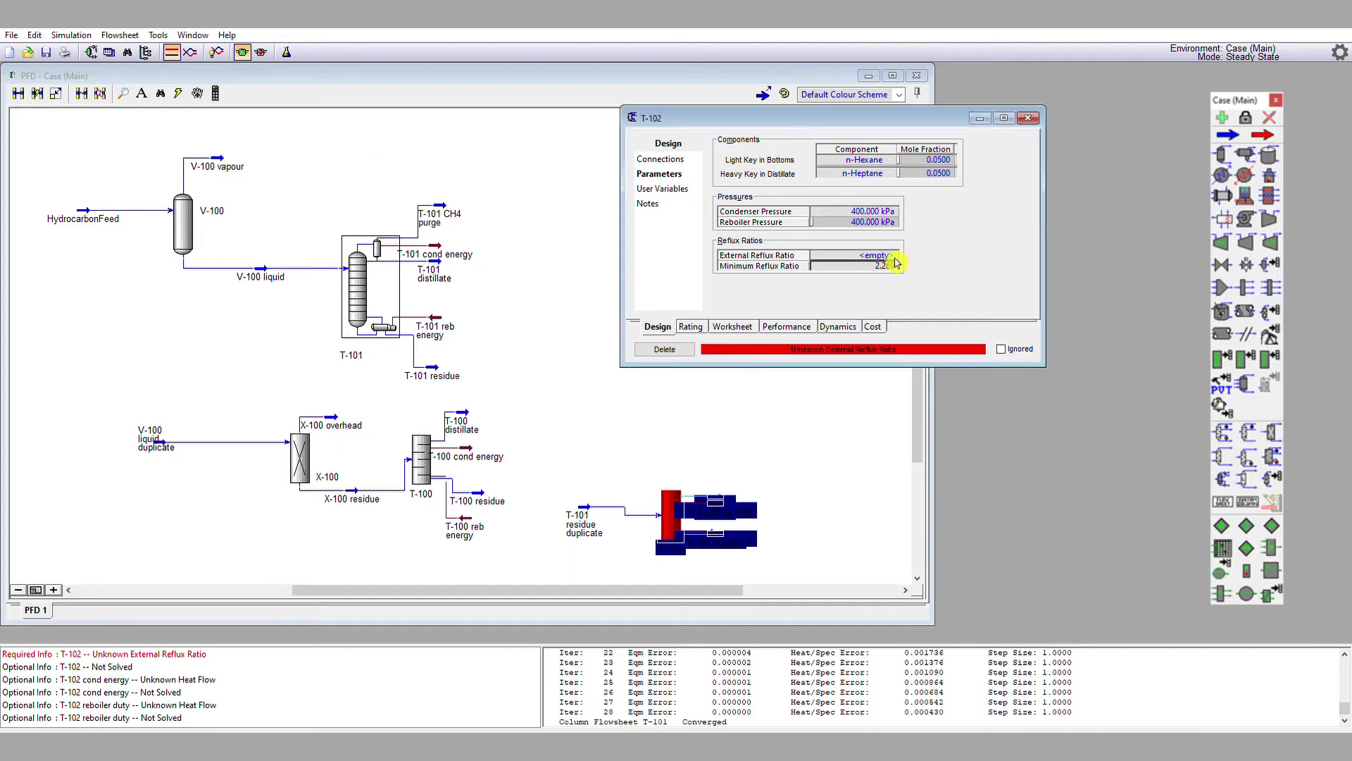
type("2.7")
key("Return")
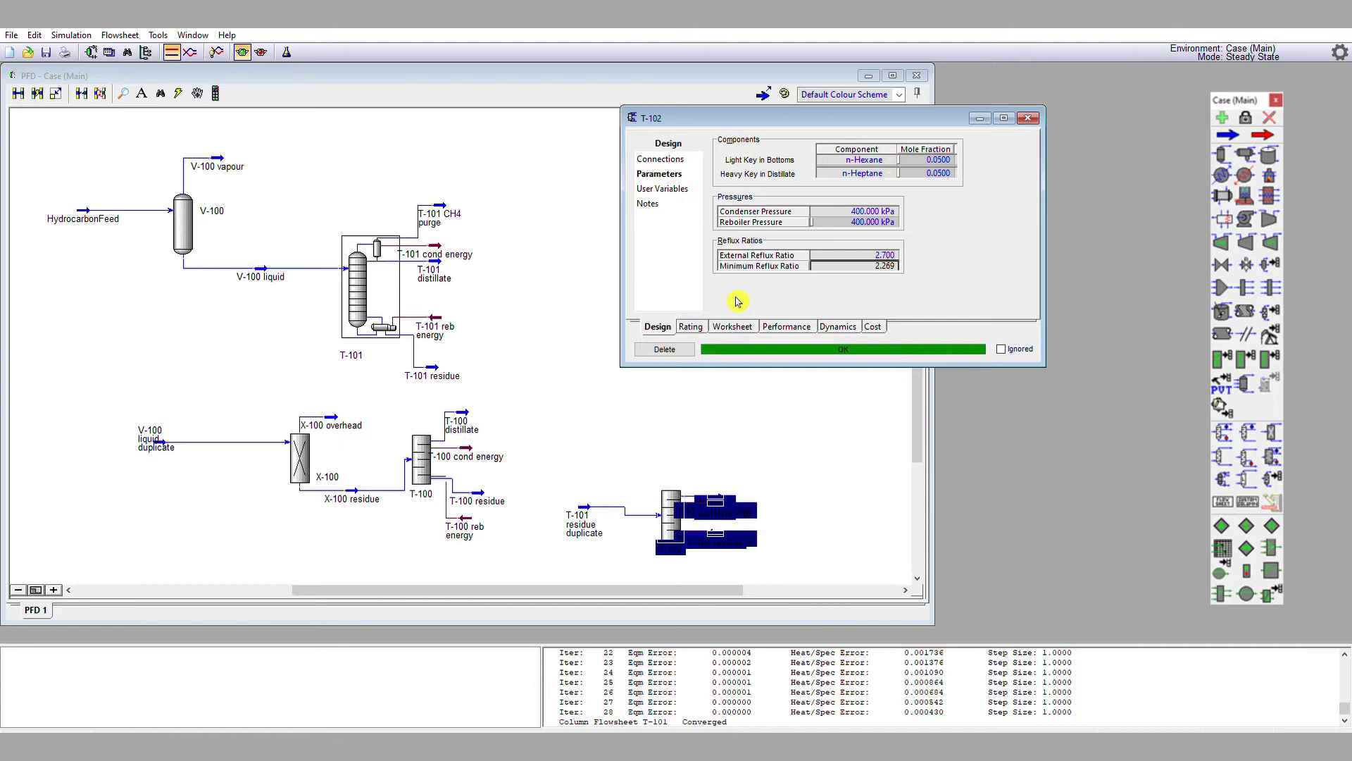
Review T-102's performance (18.970 actual stages, optimal feed stage 10.628), then return to Design.
left_click(795, 322)
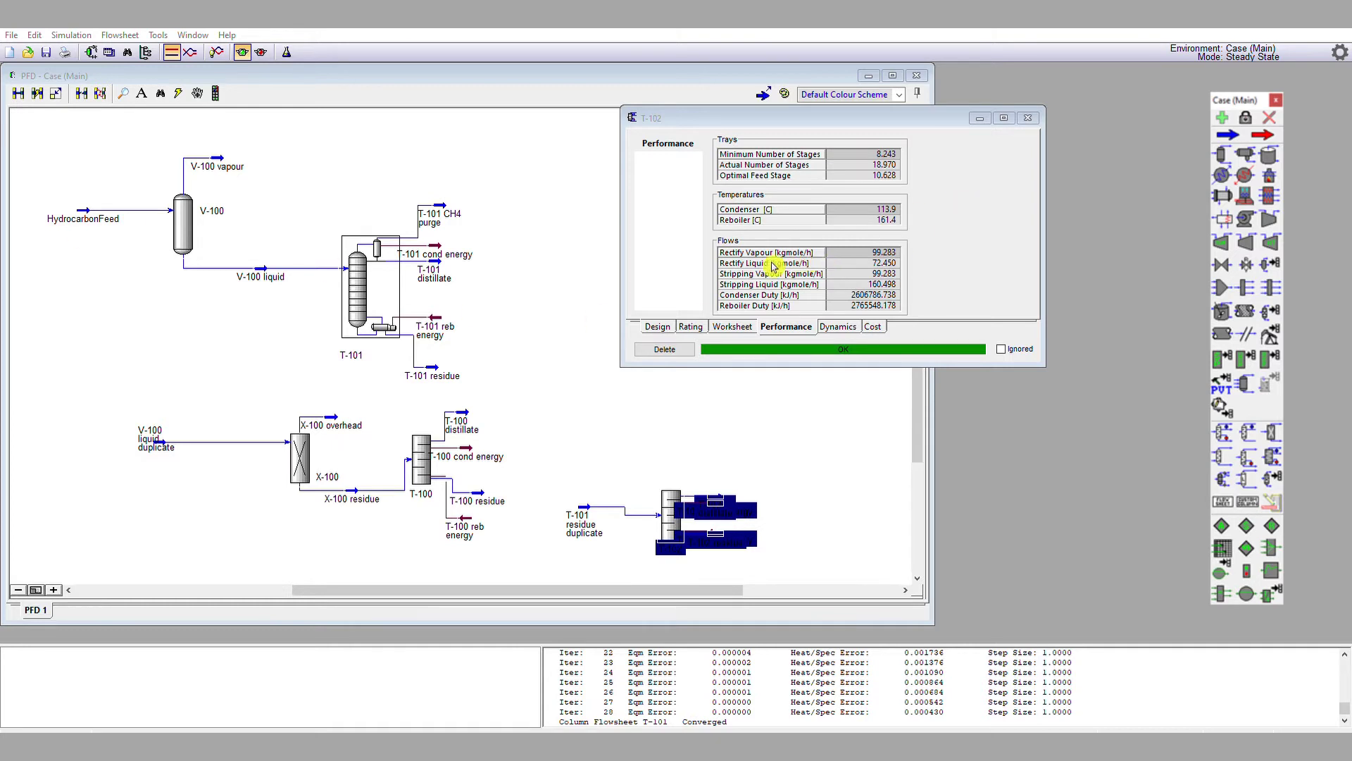
left_click(657, 326)
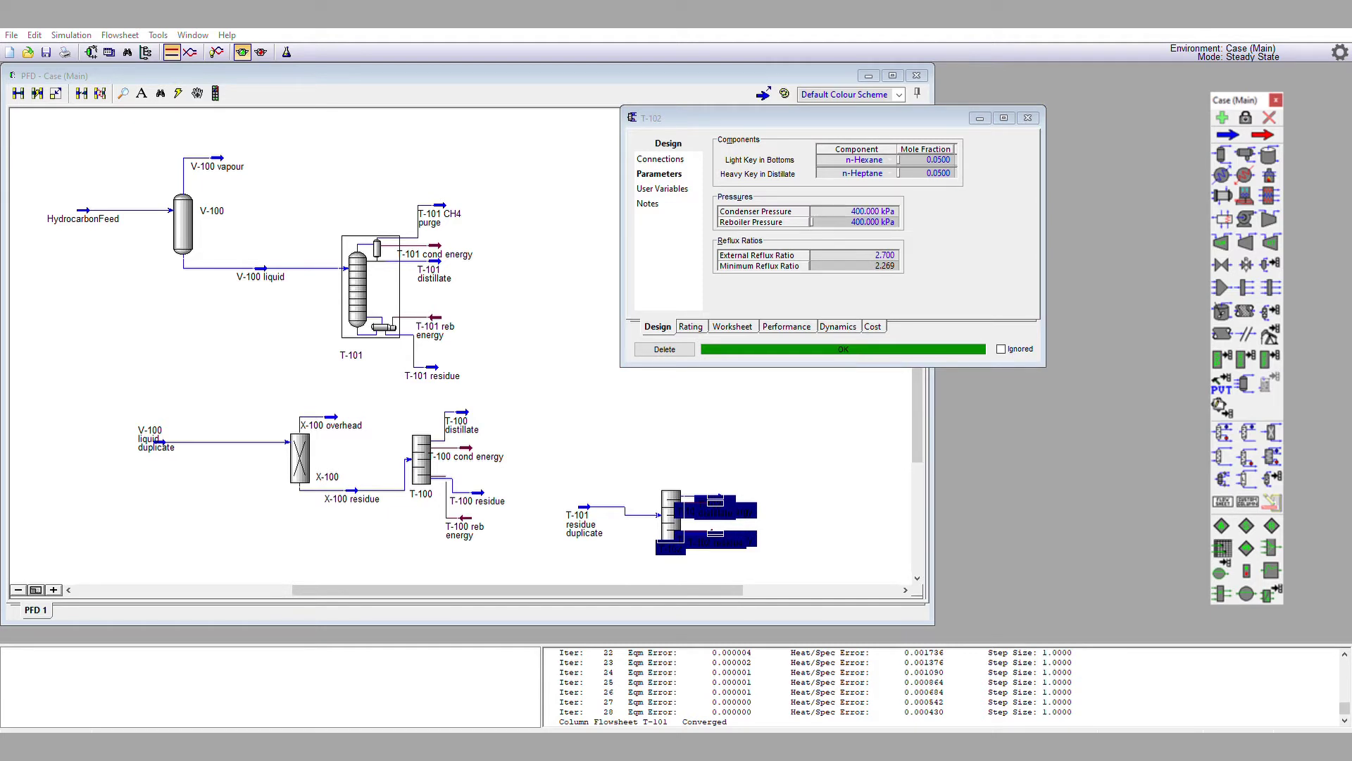
Close T-102, move the T-102 residue label clear of reboiler duty, and pick a Distillation Column.
left_click(1027, 118)
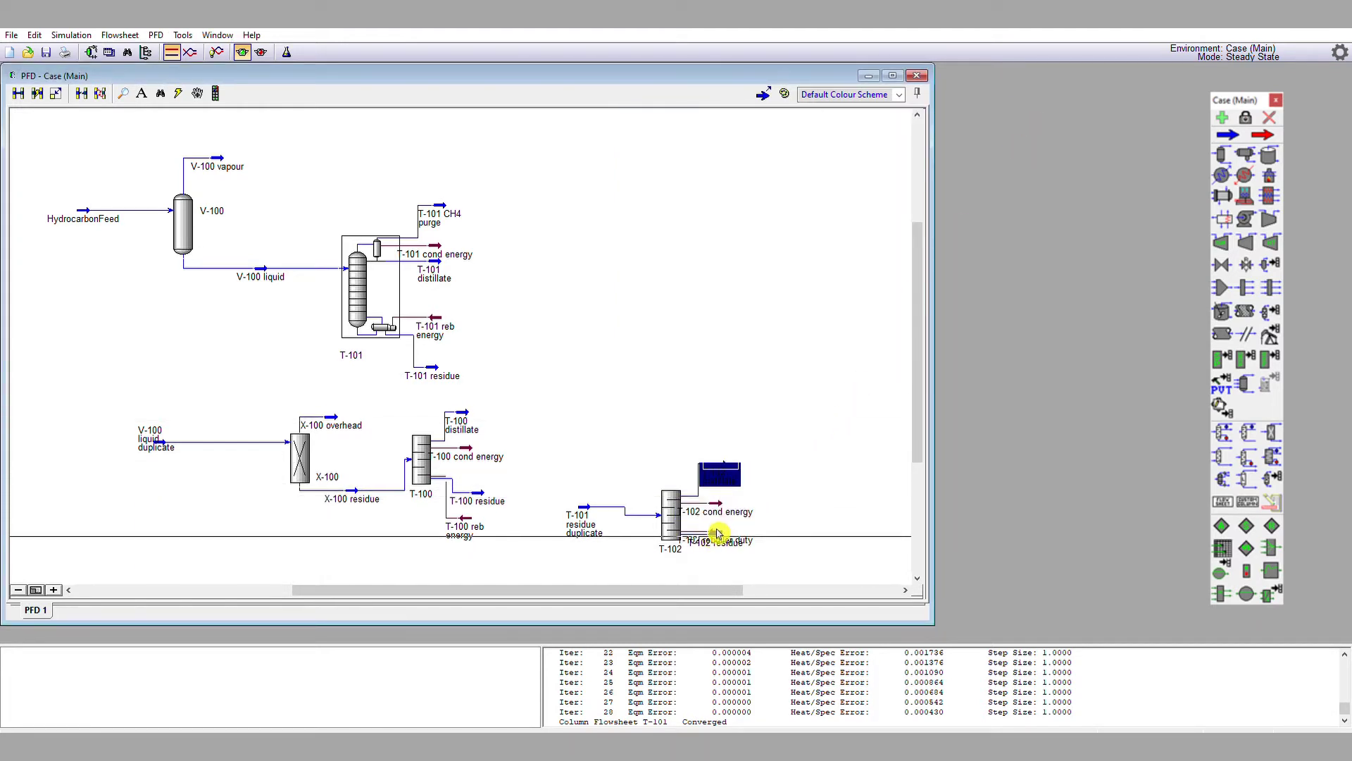
left_click_drag(722, 548, 725, 569)
left_click(807, 468)
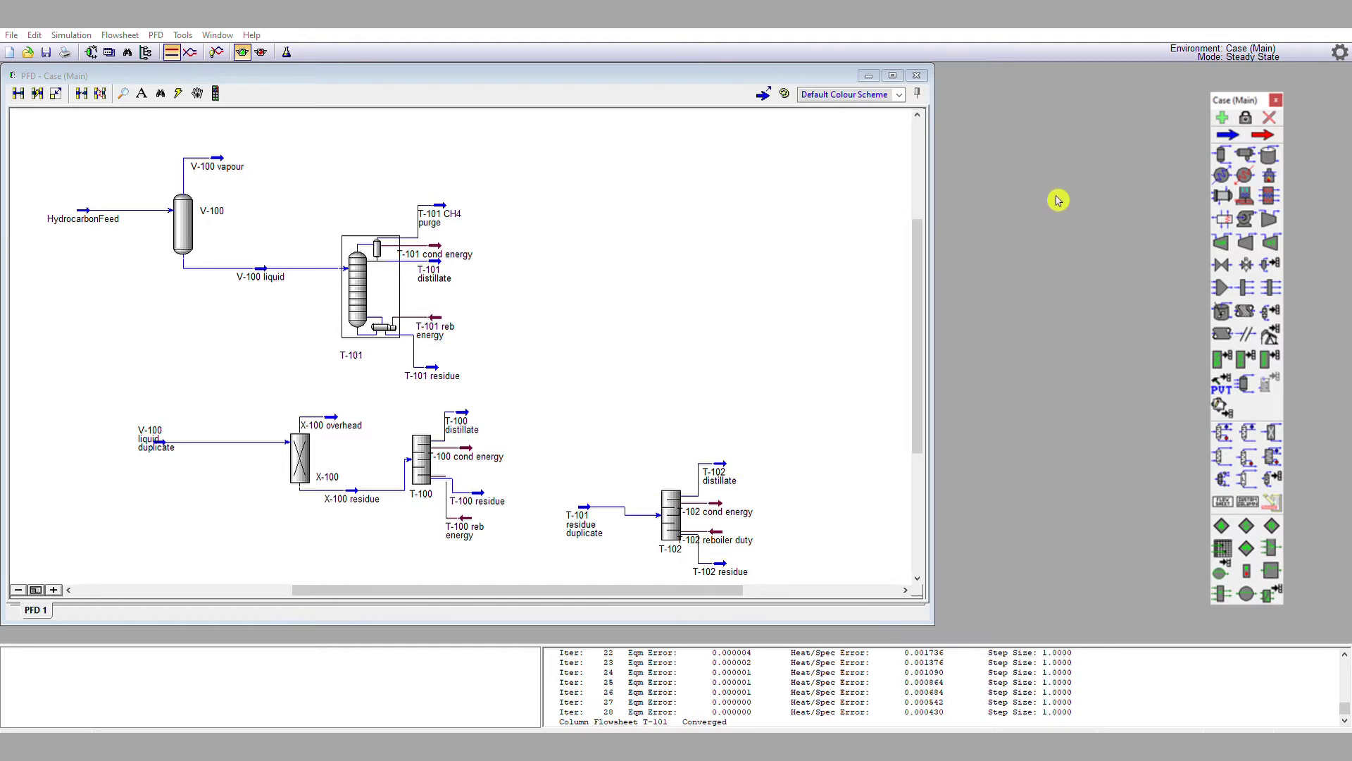
left_click(1222, 441)
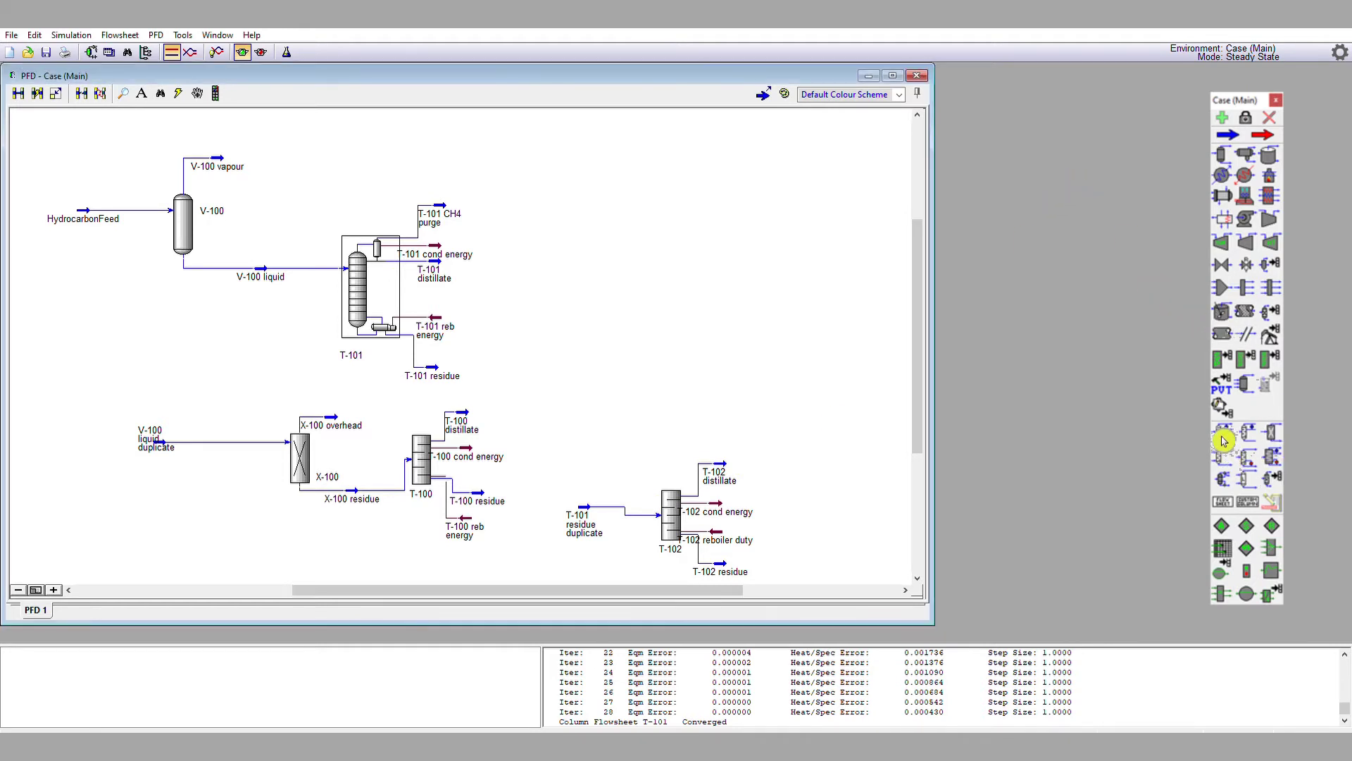
Place the new distillation column T-103 on the flowsheet.
left_click(724, 388)
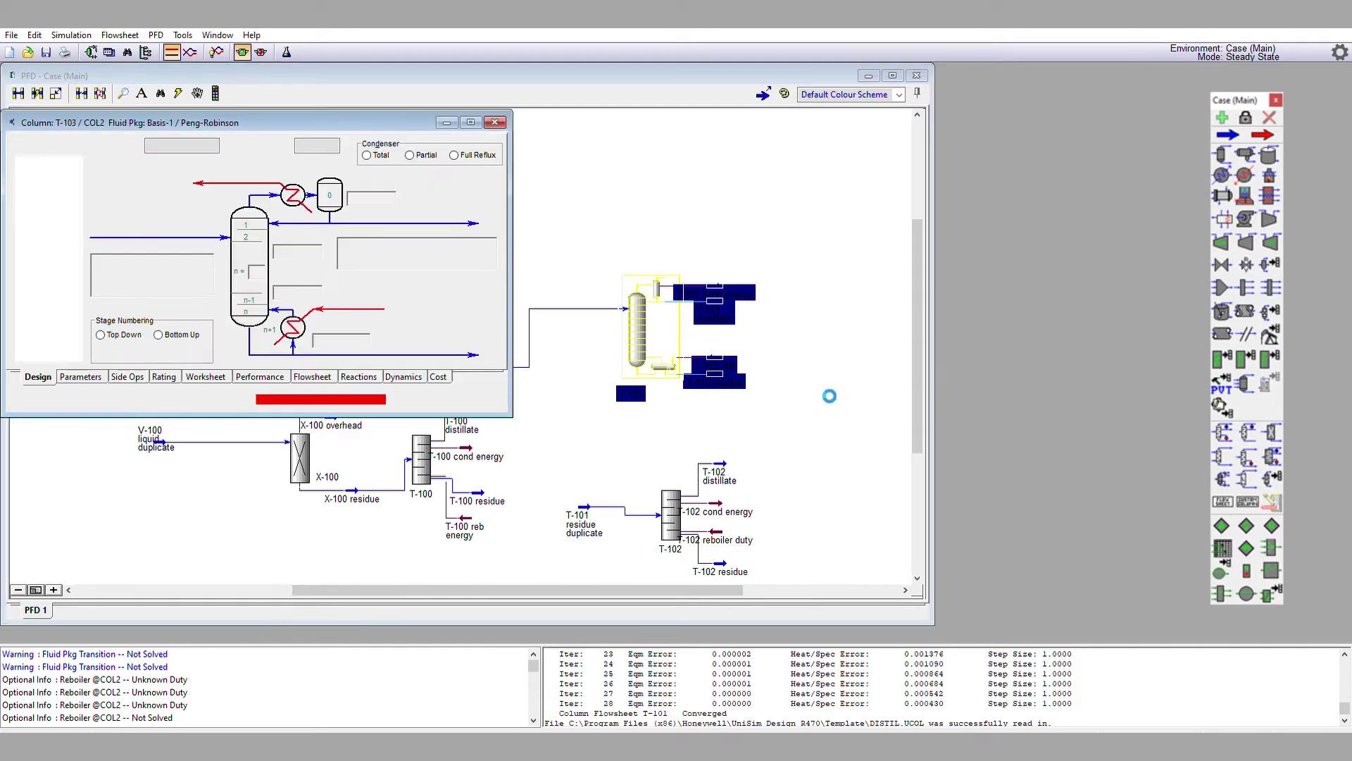
Run T-103 until it converges at reflux ratio 2.7 and 26.83 kgmole/h distillate, then close it.
left_click_drag(409, 115, 1034, 148)
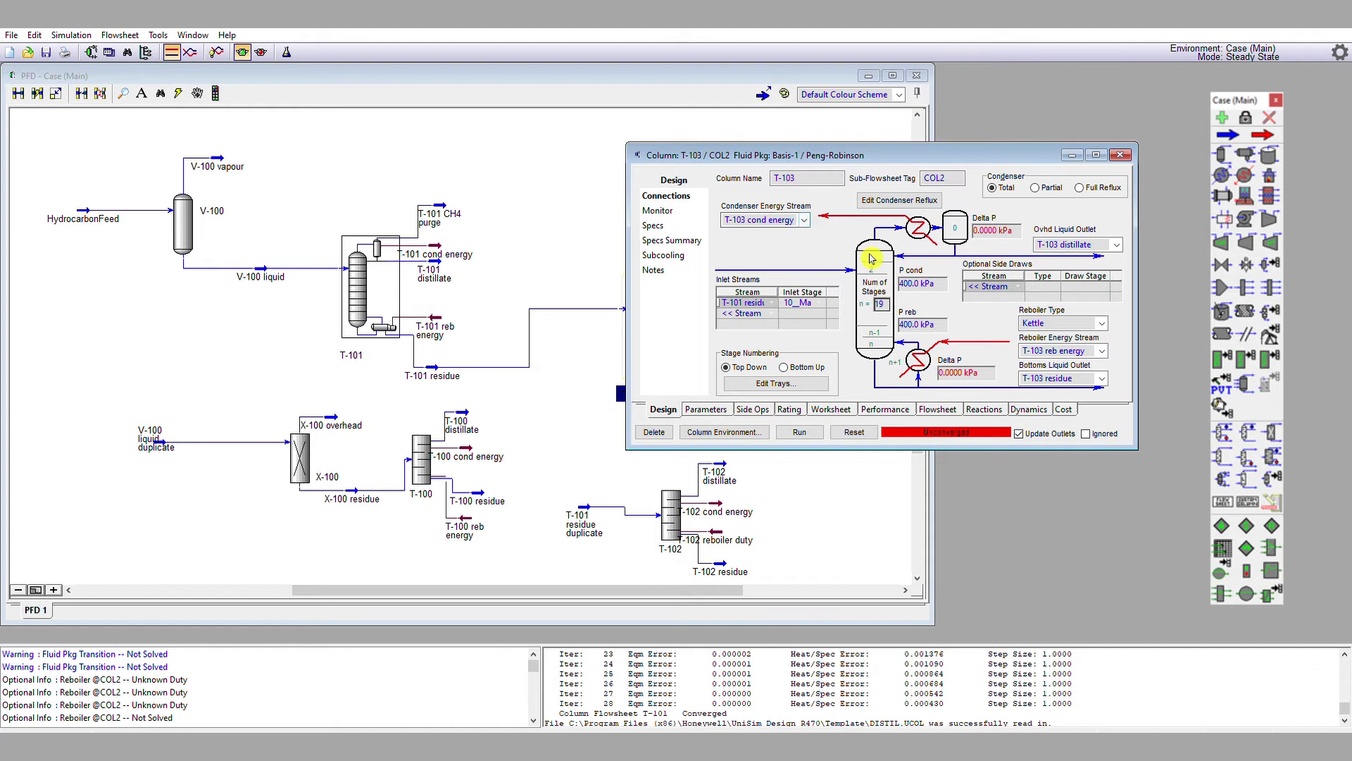
left_click(658, 211)
left_click(800, 431)
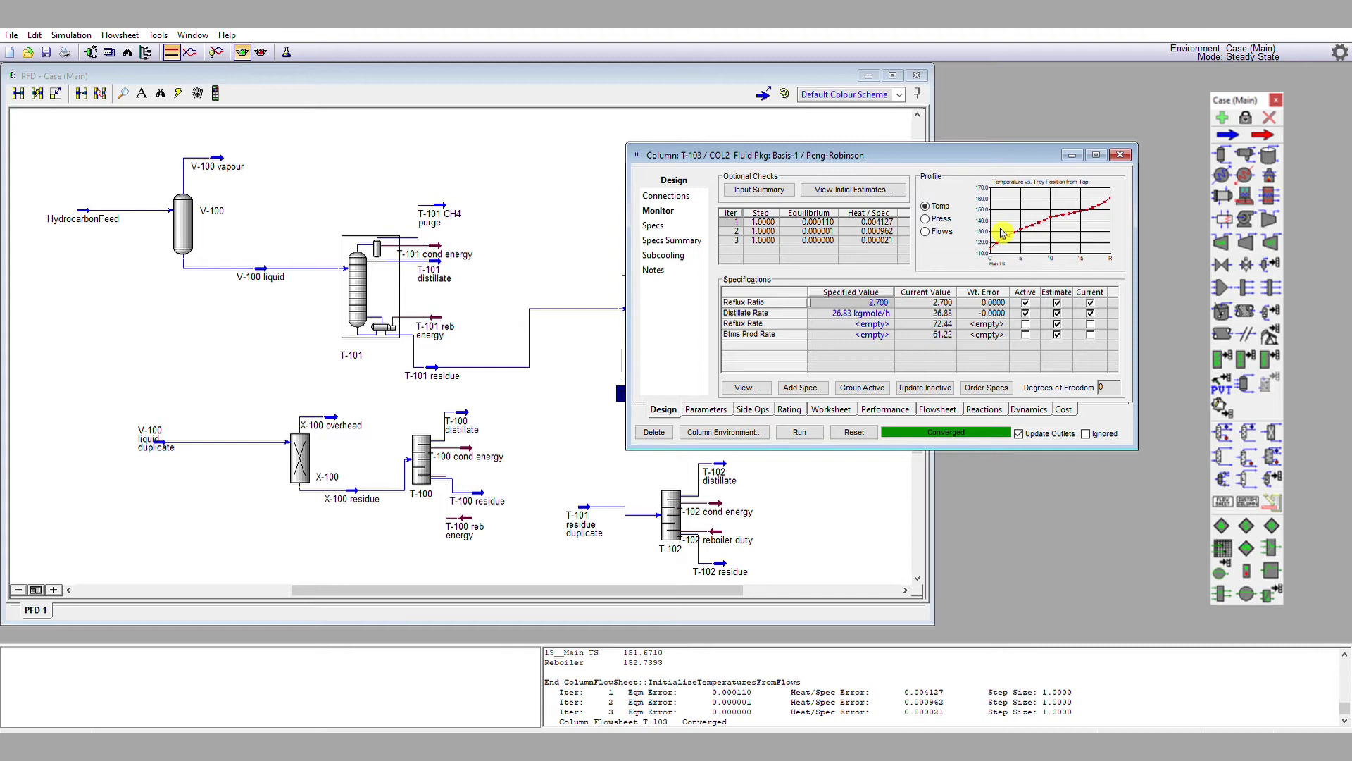
left_click(1120, 154)
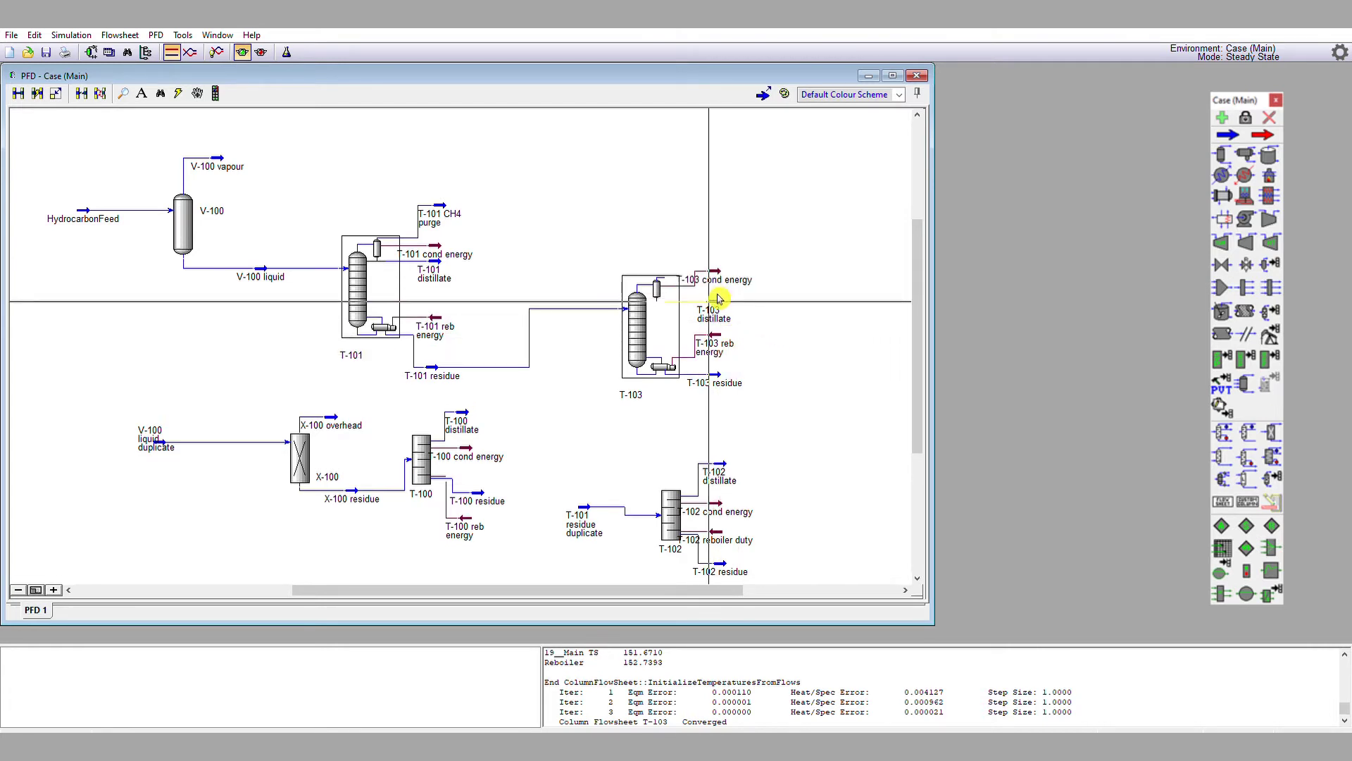
double_click(718, 299)
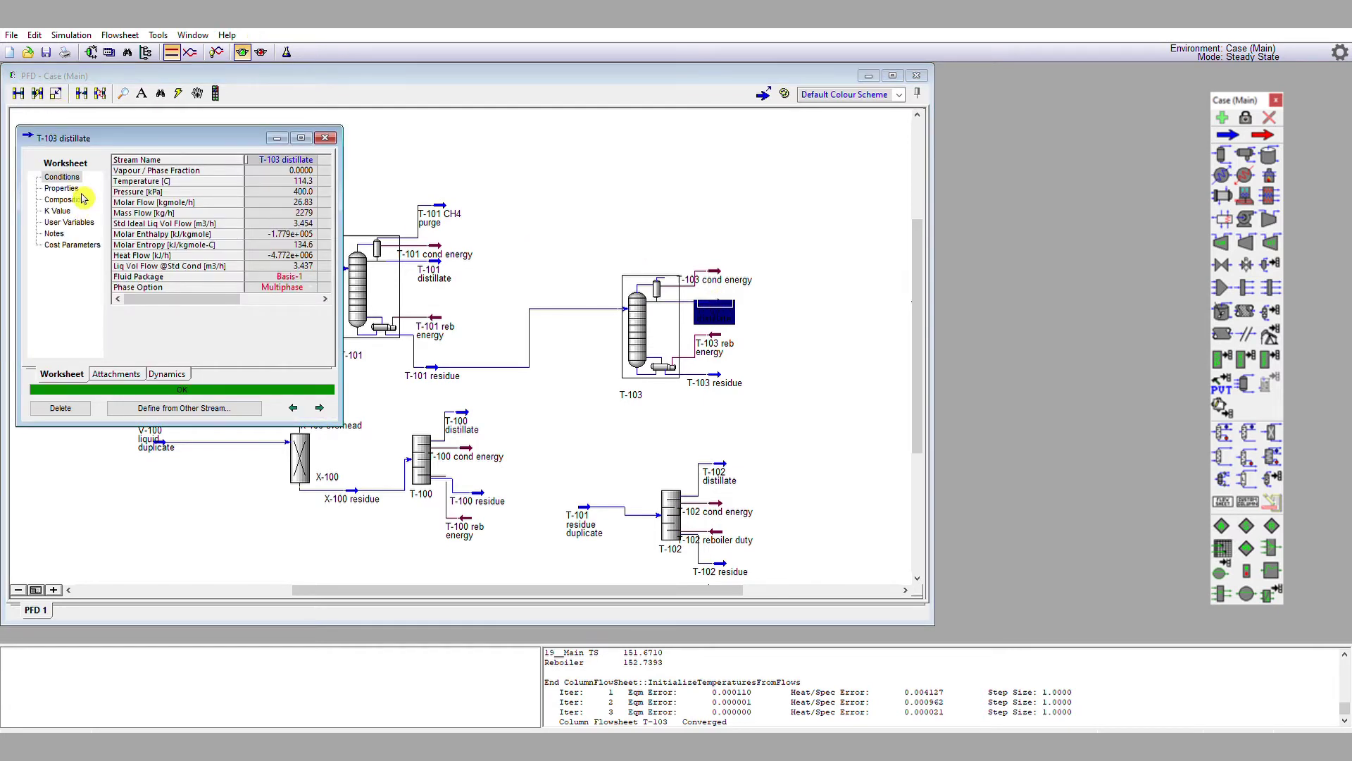
left_click(82, 199)
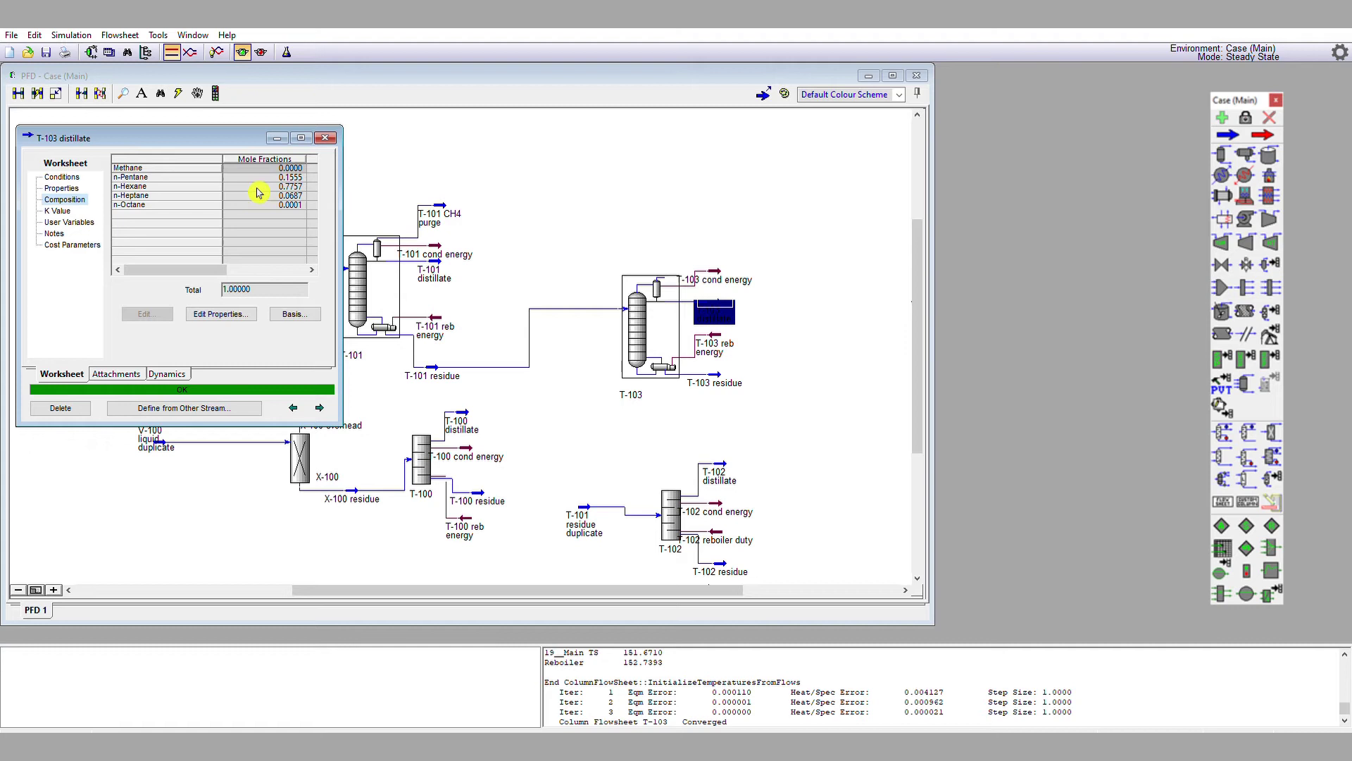
left_click(325, 138)
Open T-103's Monitor page with its reflux ratio and distillate rate specs and start a new spec.
left_click(651, 338)
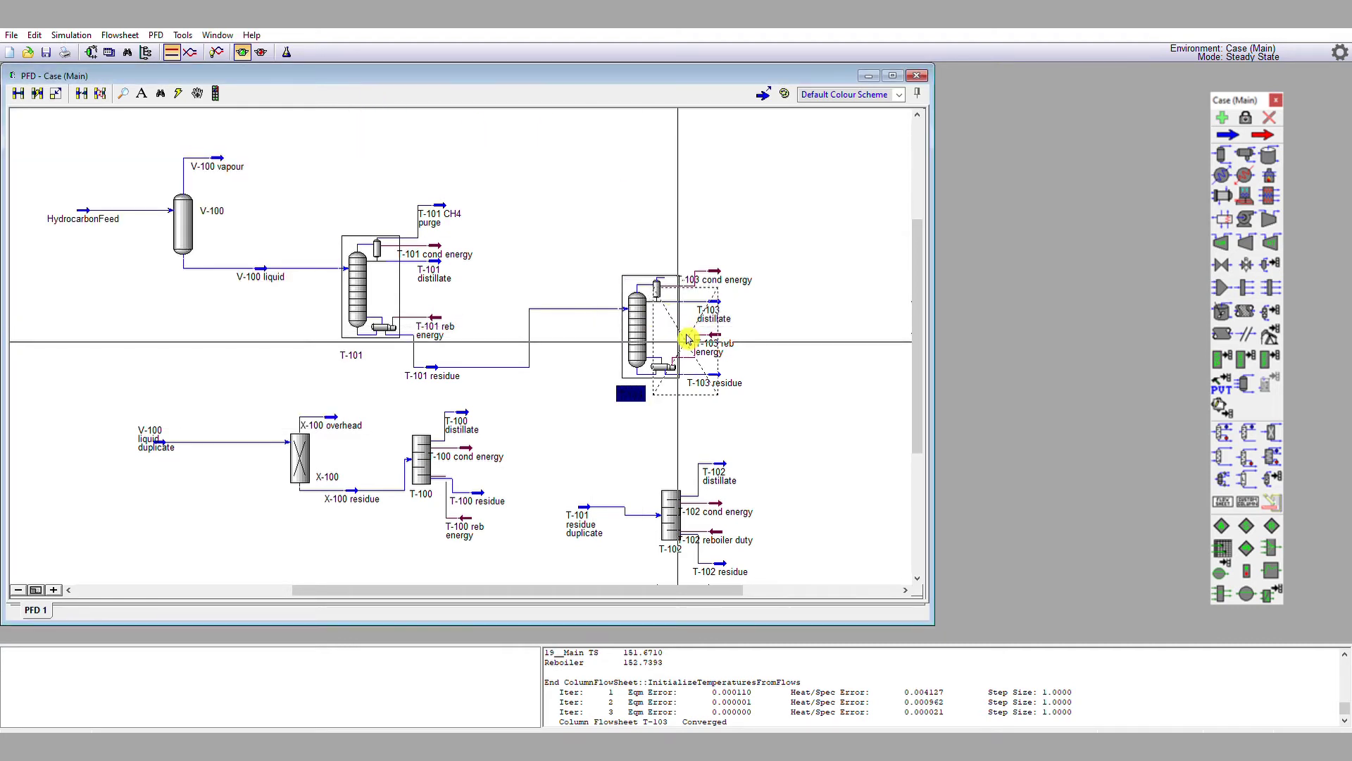
double_click(649, 345)
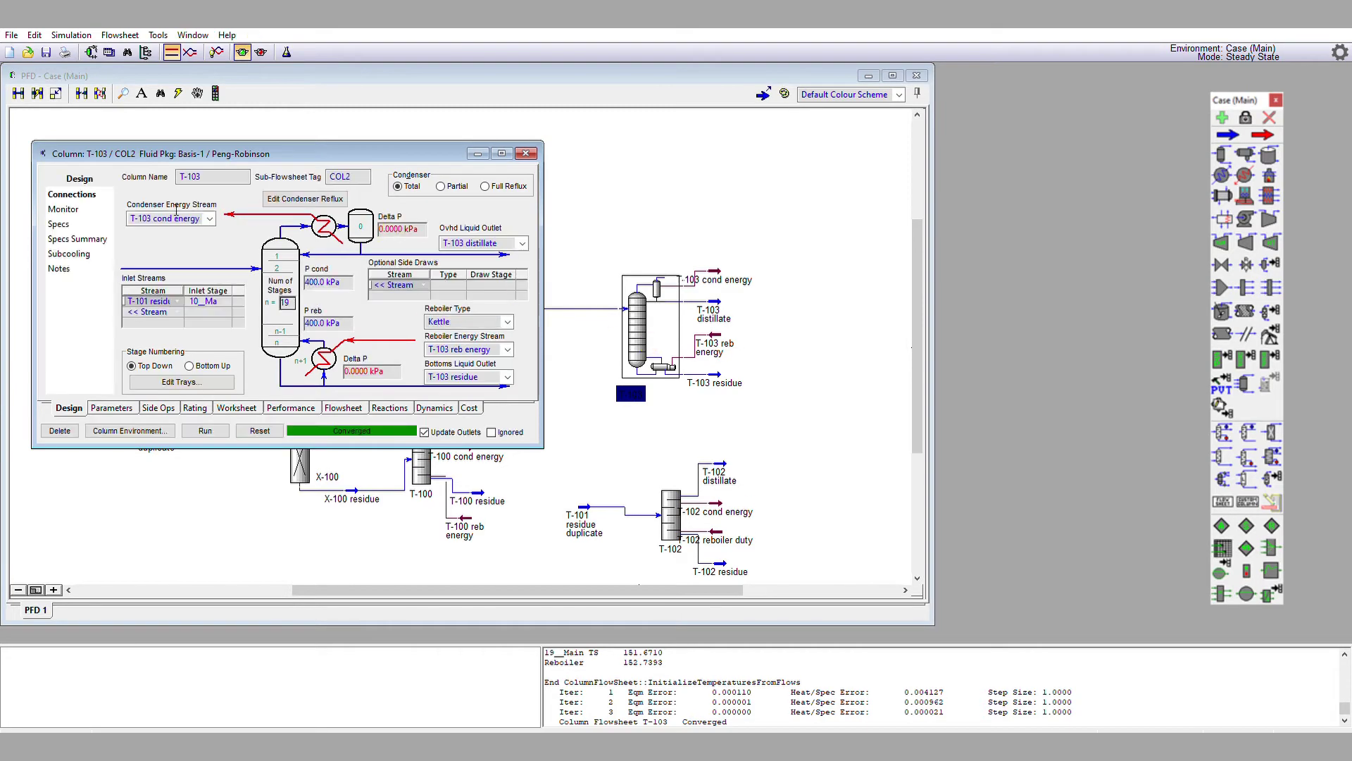
left_click_drag(220, 146, 890, 126)
left_click(762, 222)
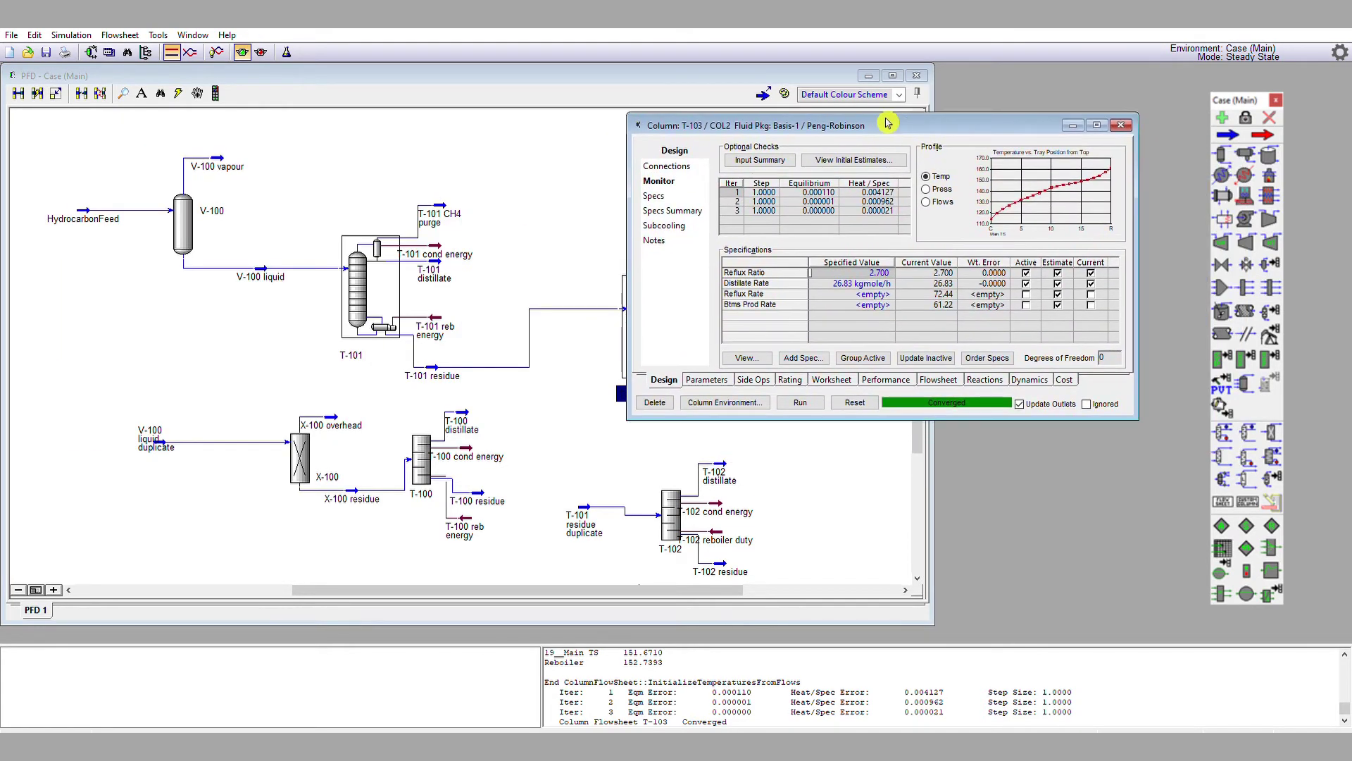
left_click(805, 358)
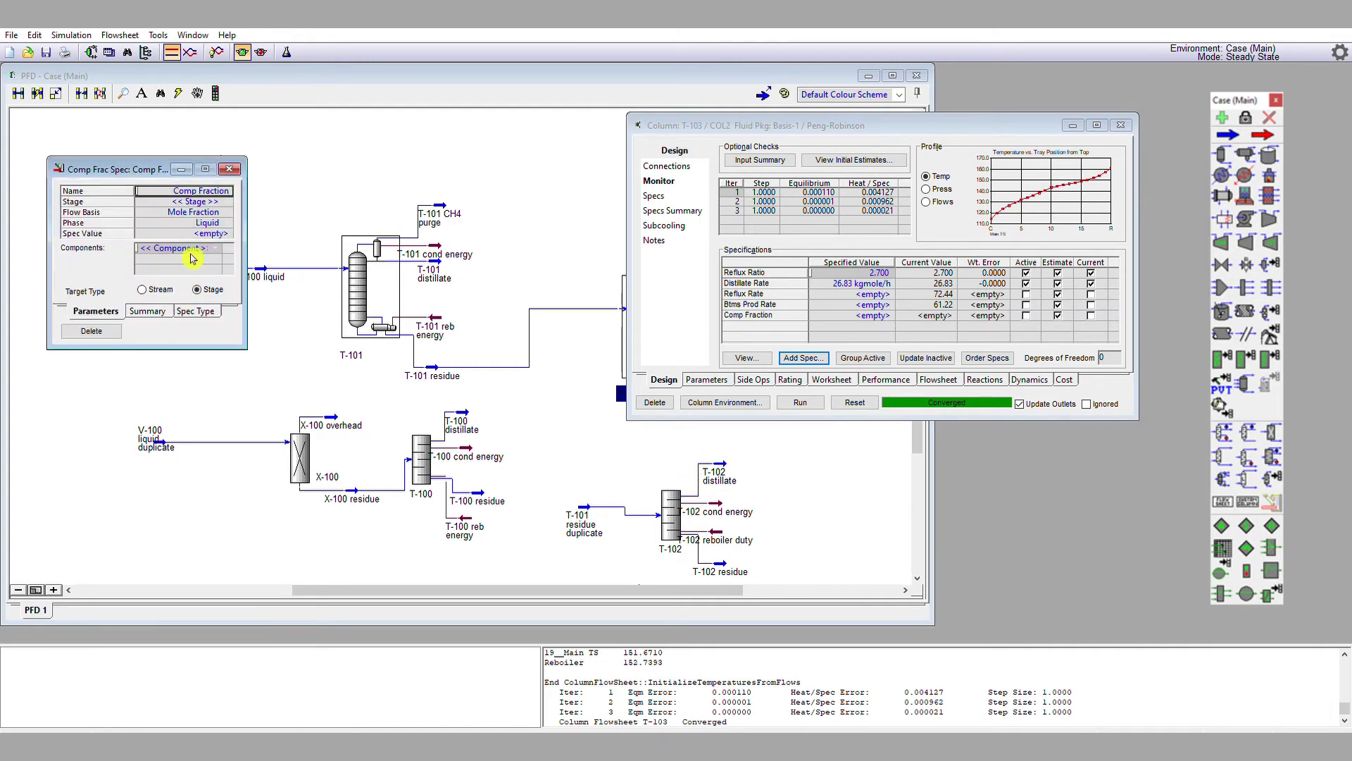
Define the Comp Fraction spec on stream T-103 distillate for n-Hexane with target 0.95.
left_click(150, 289)
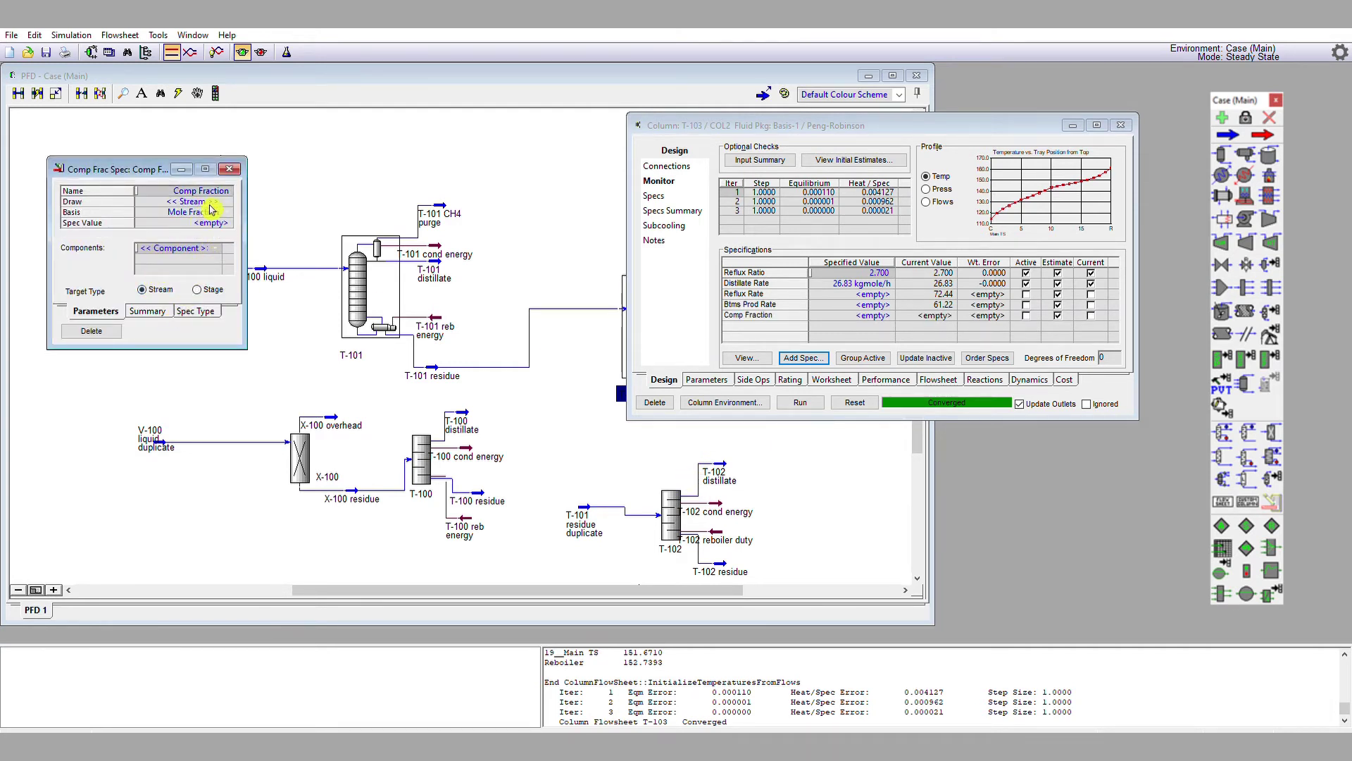
left_click(232, 200)
left_click(223, 212)
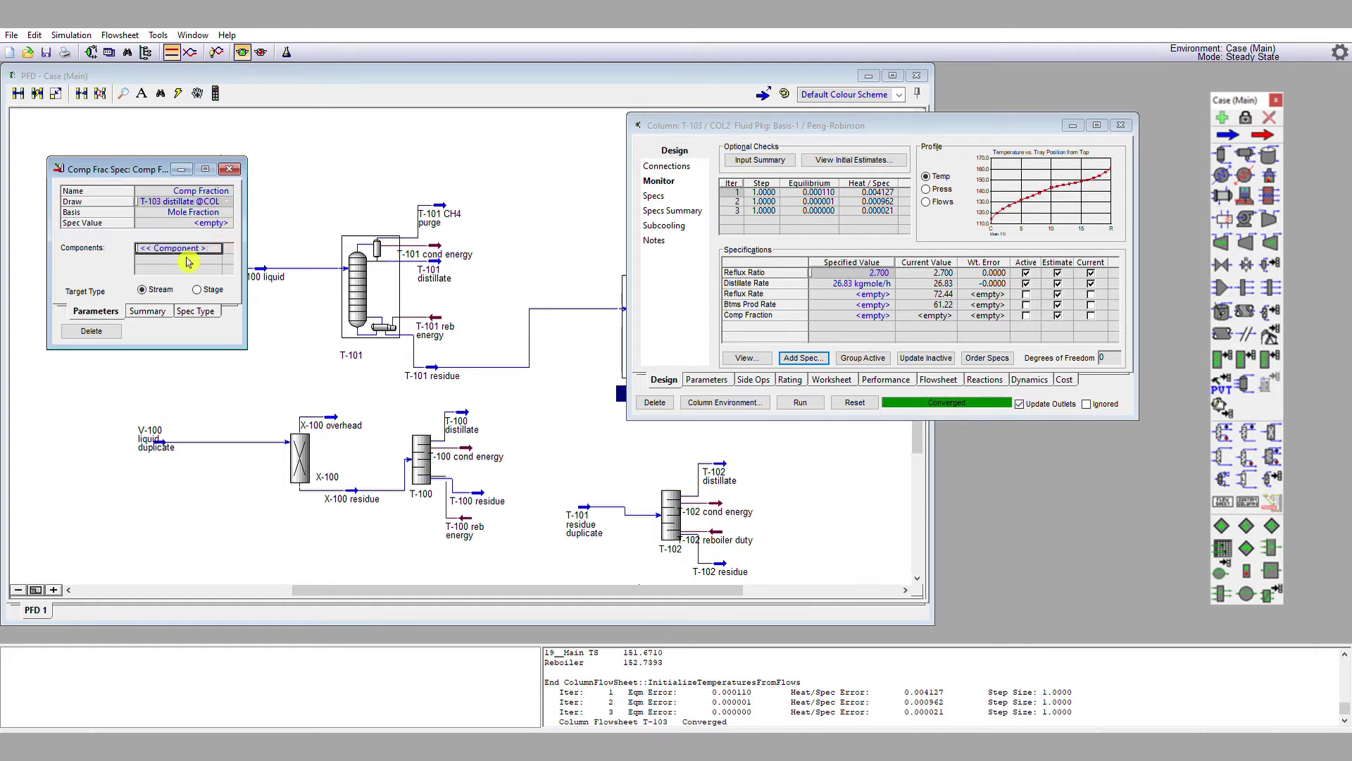
key("Return")
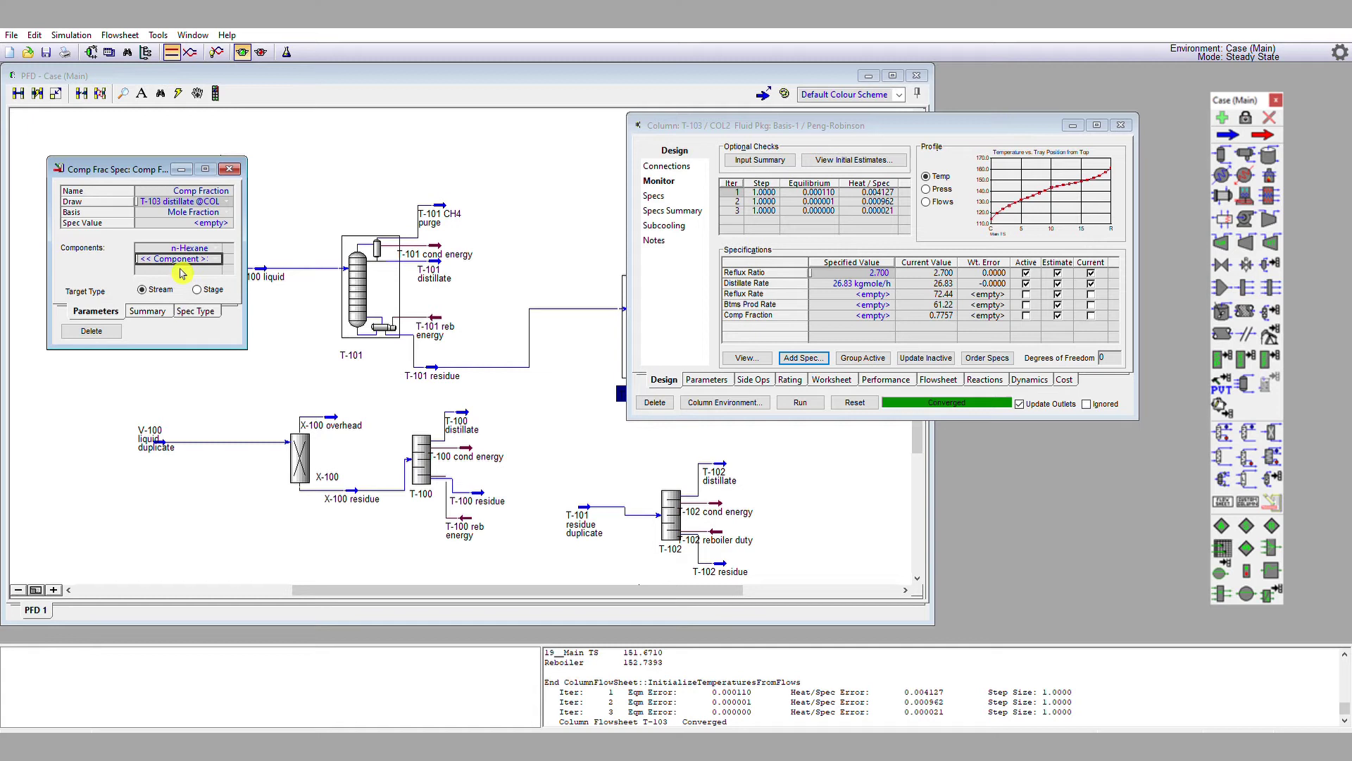
left_click(223, 222)
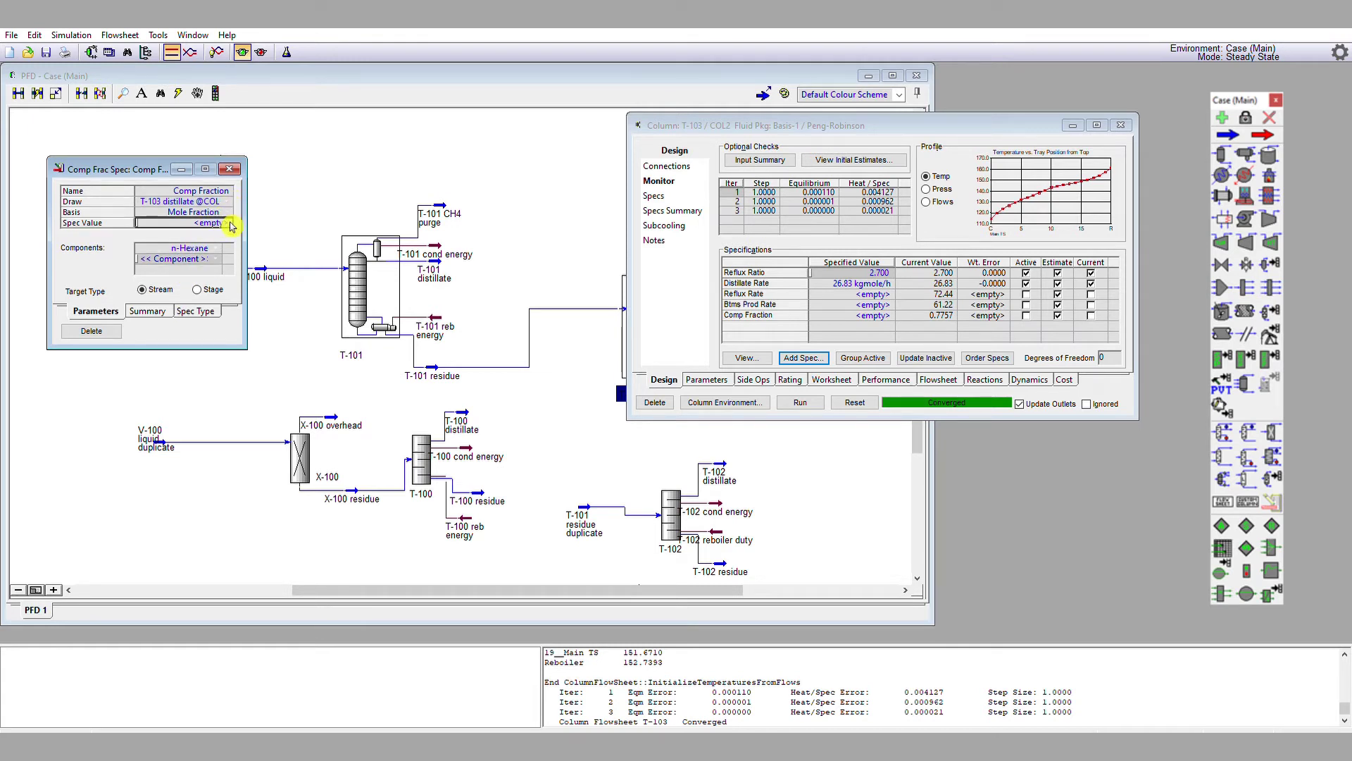
type("0.95")
key("Return")
left_click(229, 169)
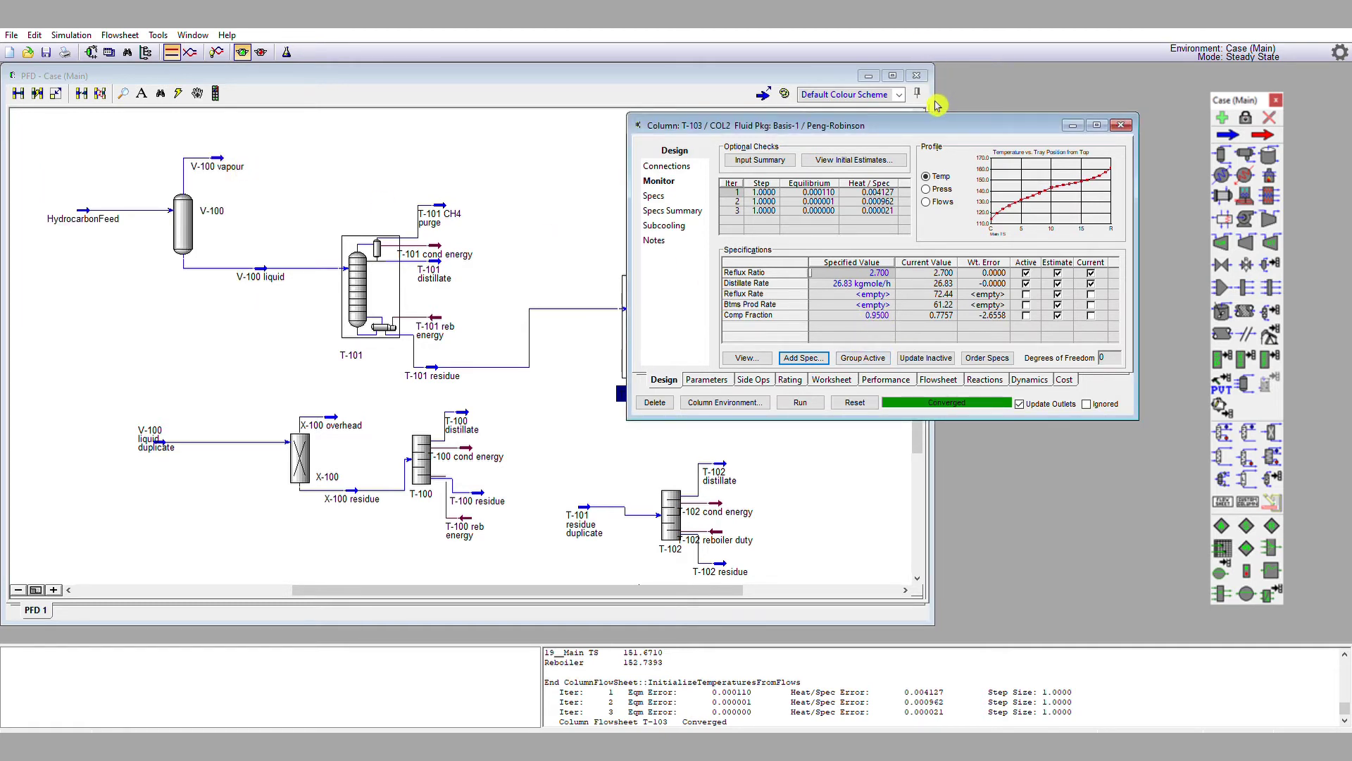
Set the Comp Fraction target to 0.7757 and make it active in place of Distillate Rate.
left_click_drag(942, 124, 888, 131)
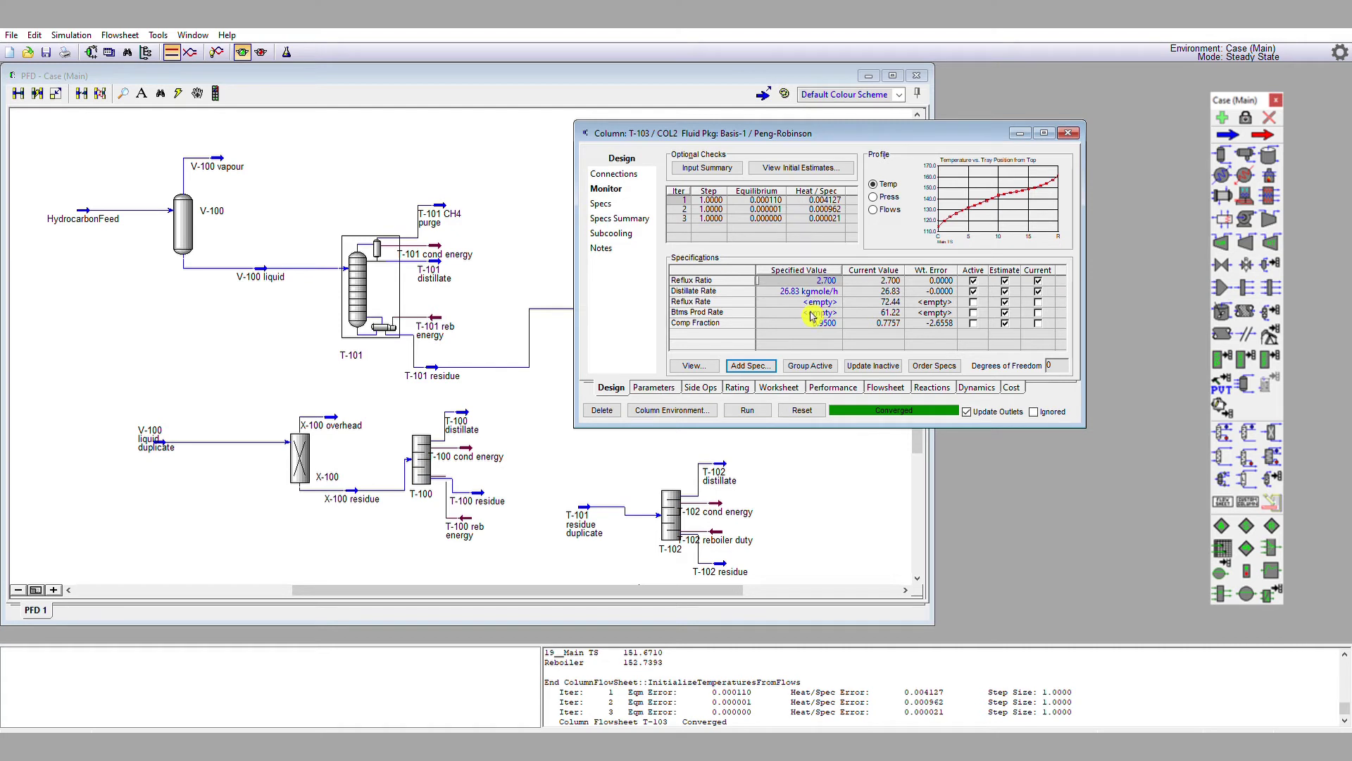
left_click(930, 324)
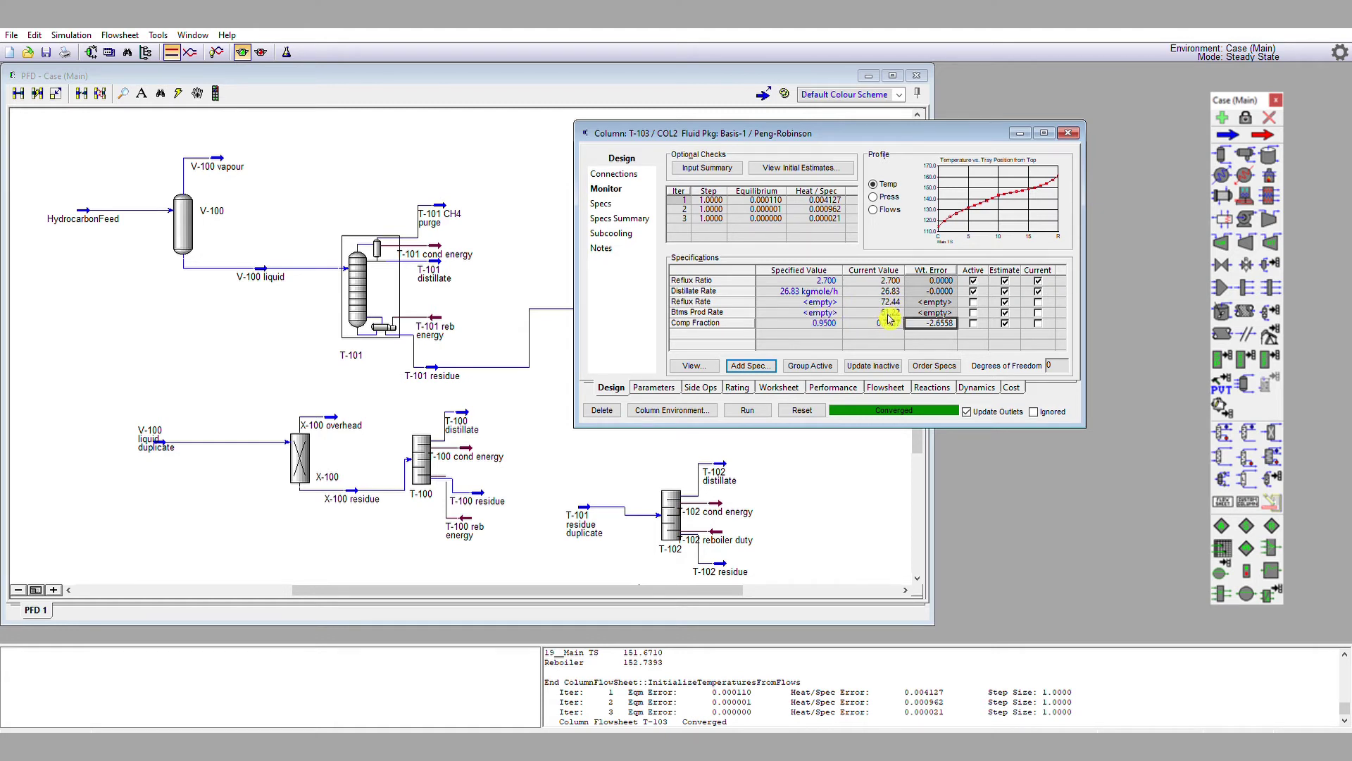
left_click(808, 323)
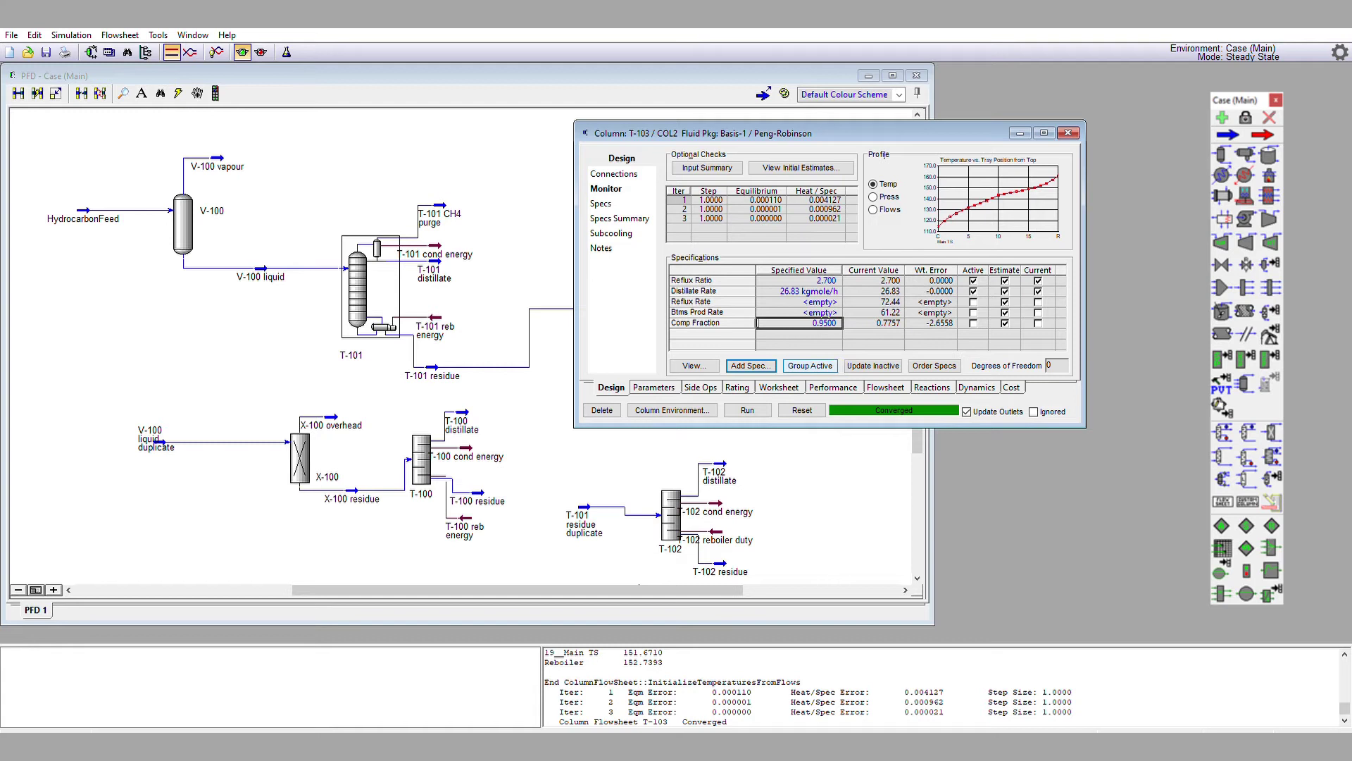
type("0.7757")
key("Return")
left_click(976, 290)
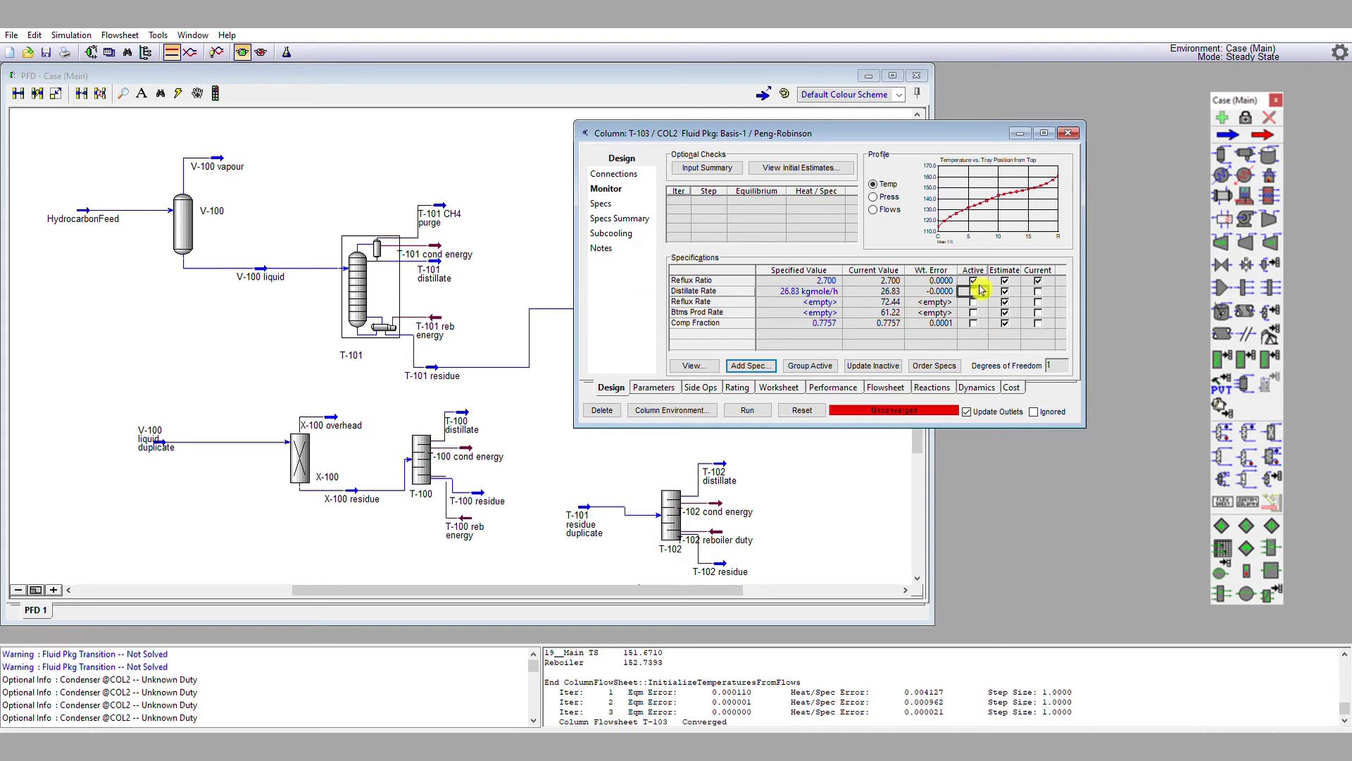
left_click(974, 323)
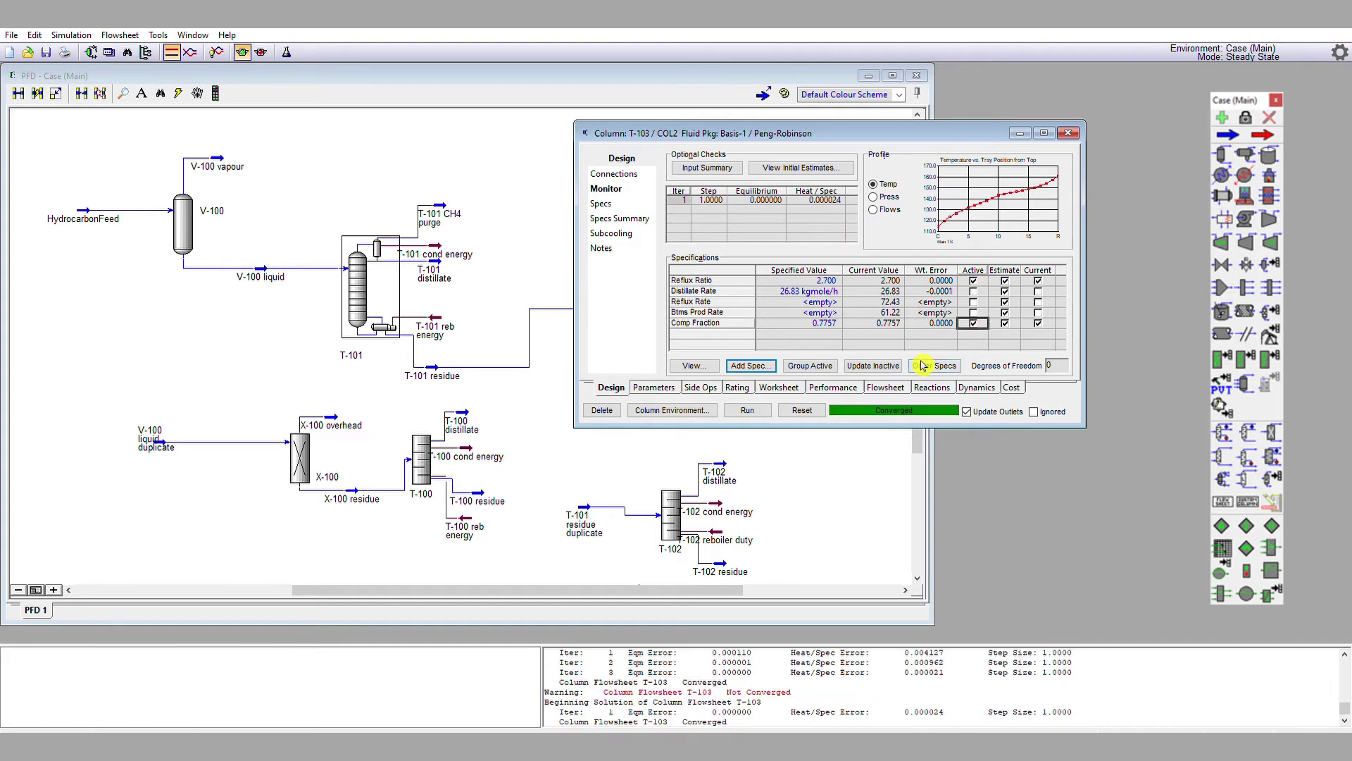
Set T-103's n-Hexane Comp Fraction target to 0.8 and its reflux ratio to 3.5.
left_click(824, 323)
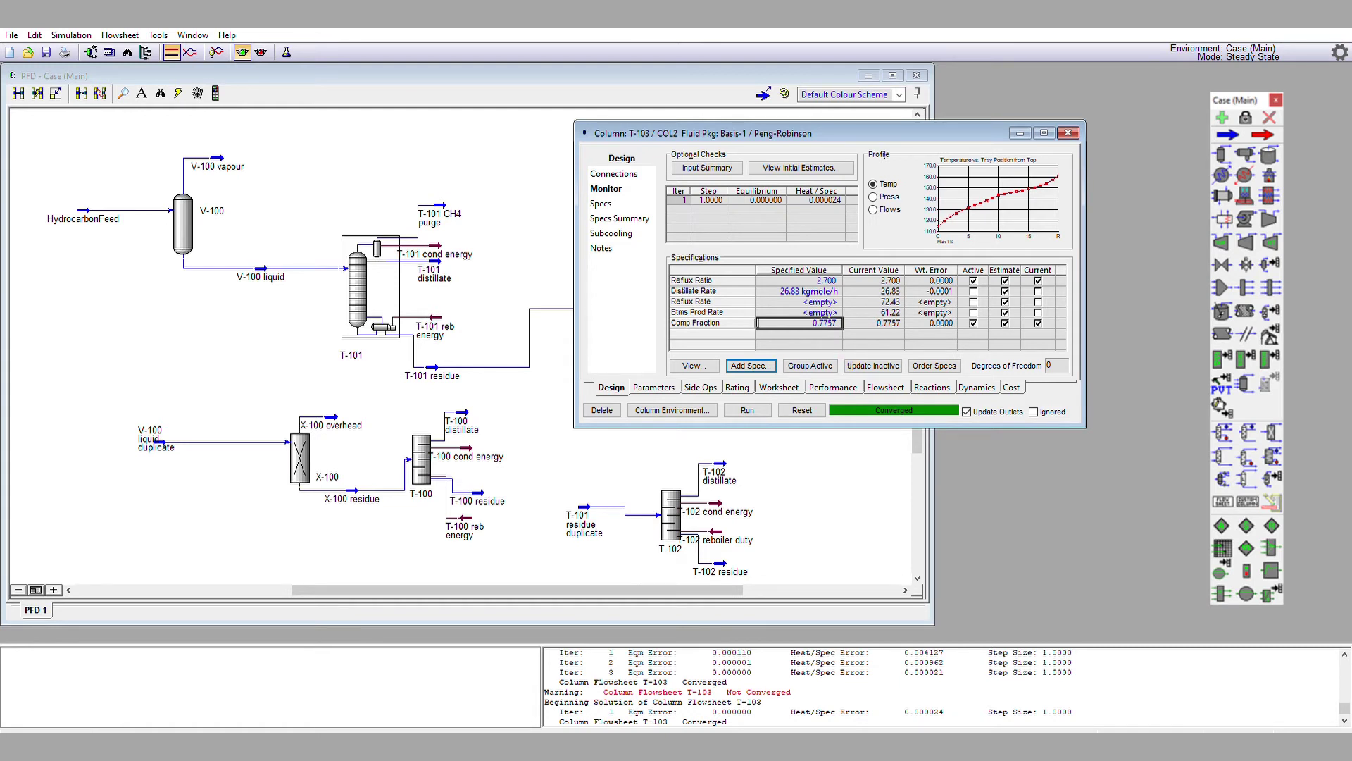
type("0.8")
key("Return")
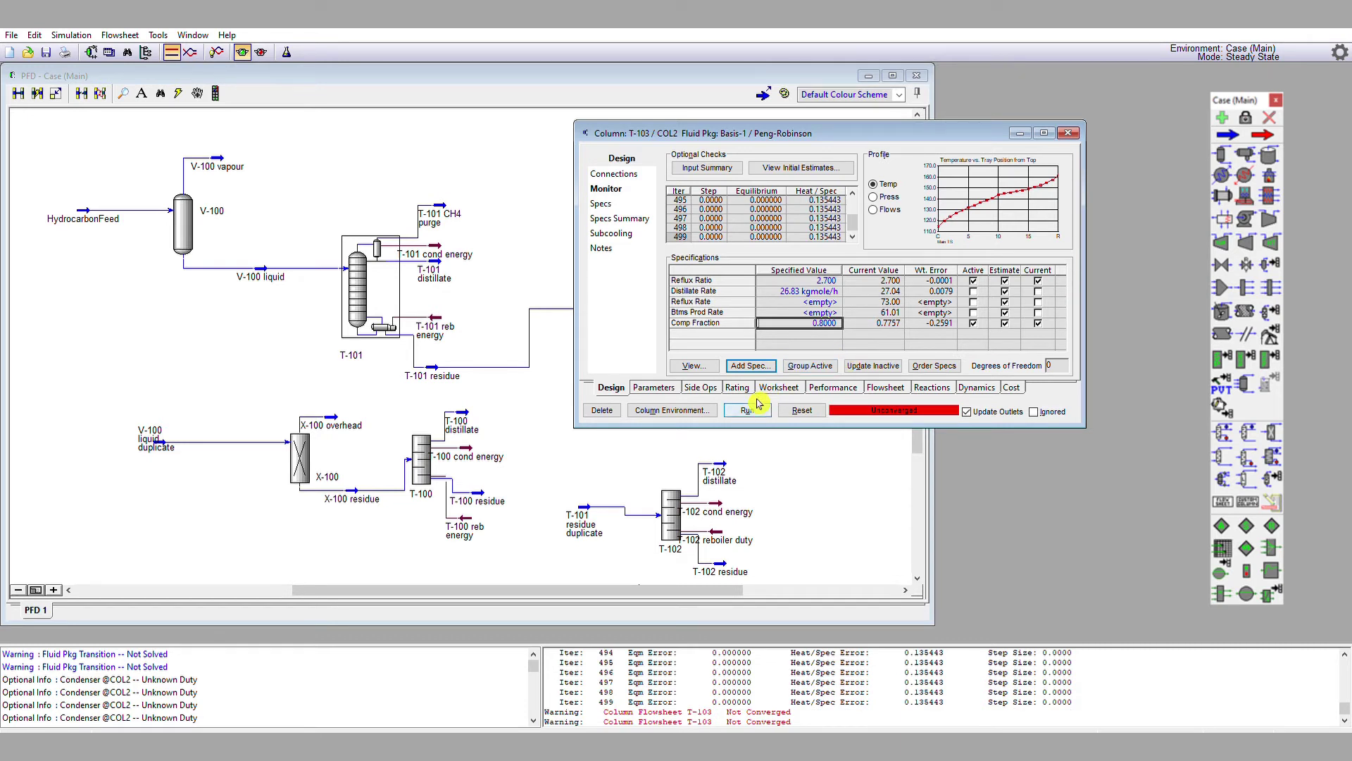
left_click(833, 280)
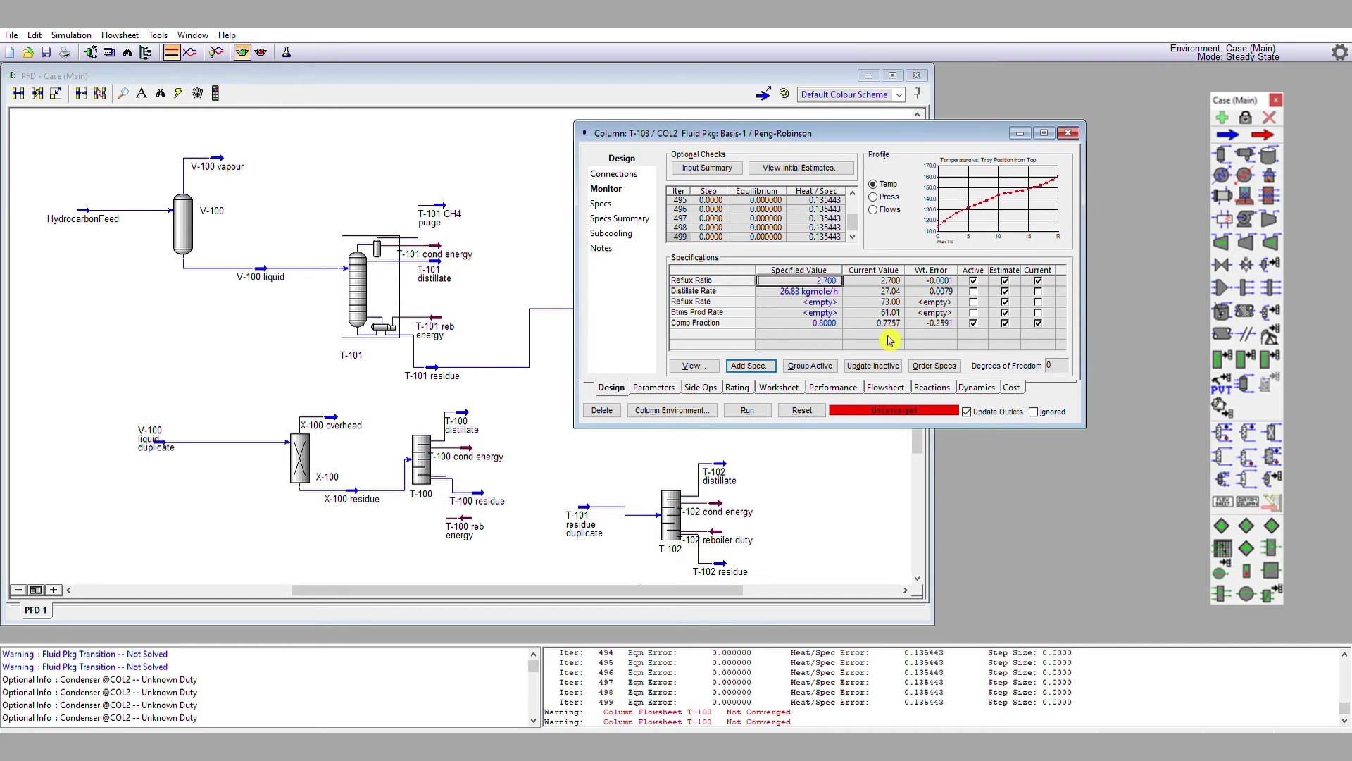
type("3.5")
key("Return")
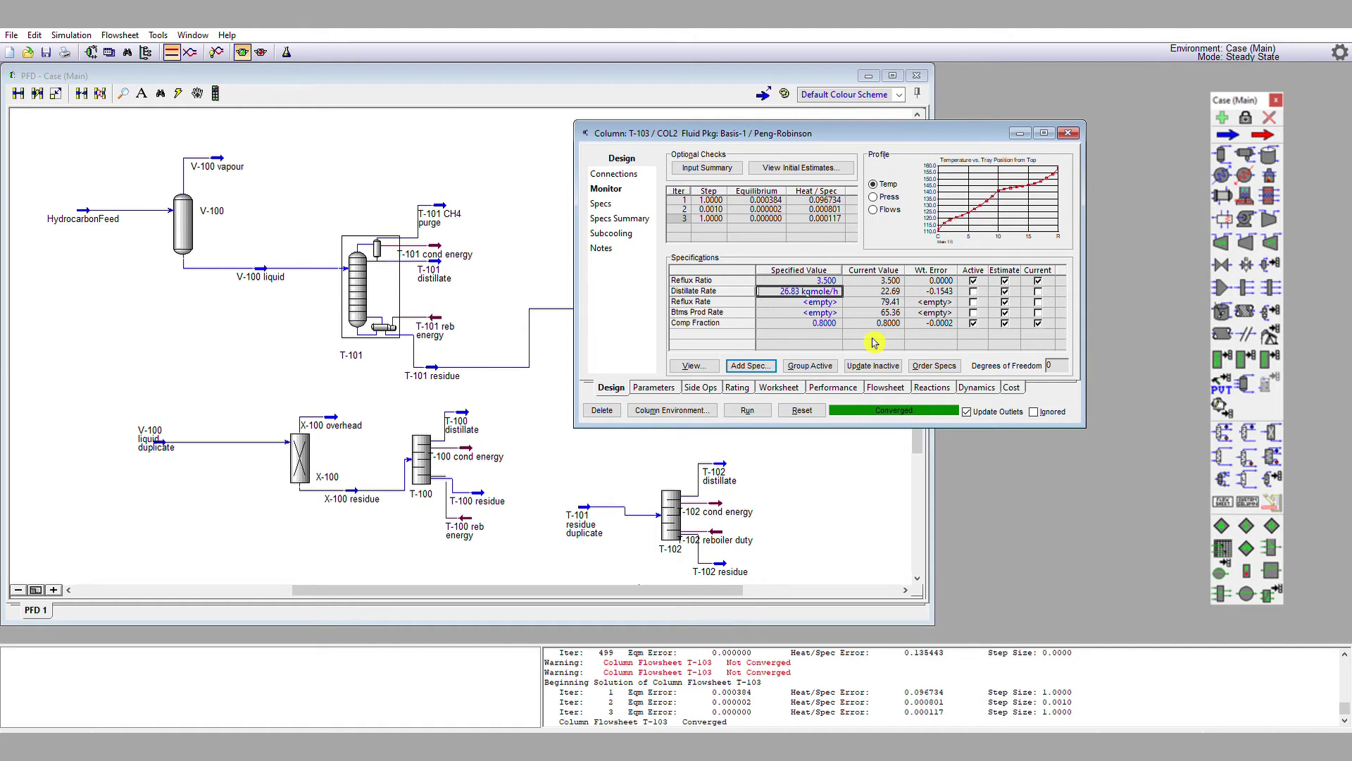
Try a 0.85 n-Hexane target with reflux ratio 5, stopping the non-converging solve.
left_click(821, 323)
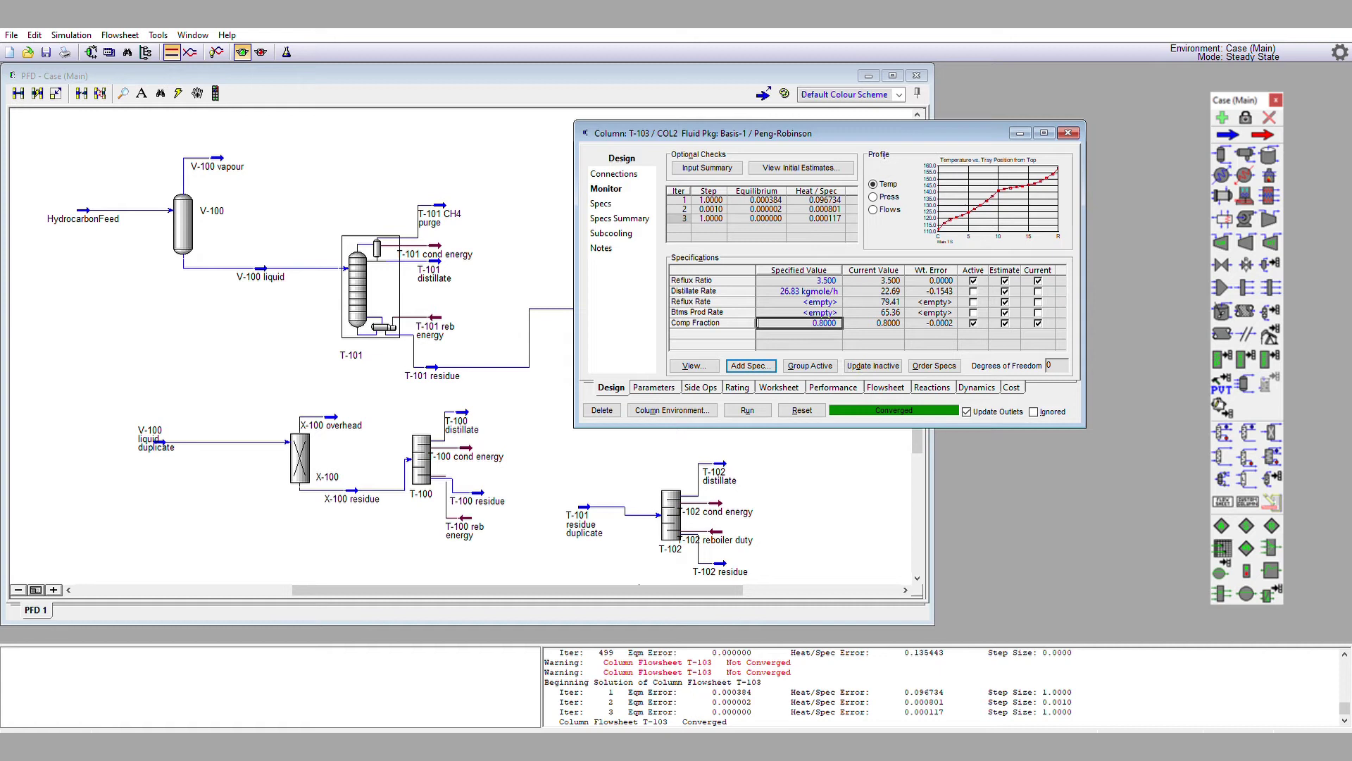
type("0.85")
key("Return")
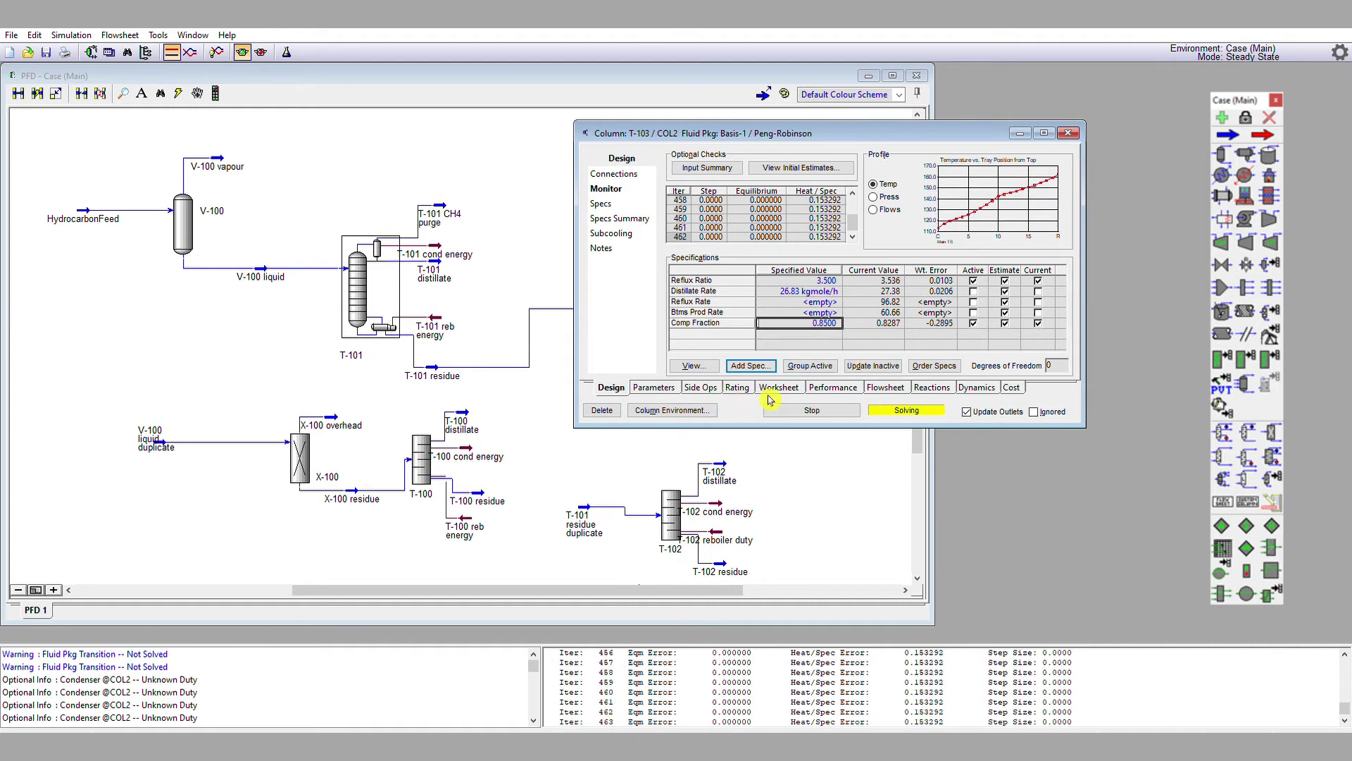
left_click(798, 411)
left_click(817, 281)
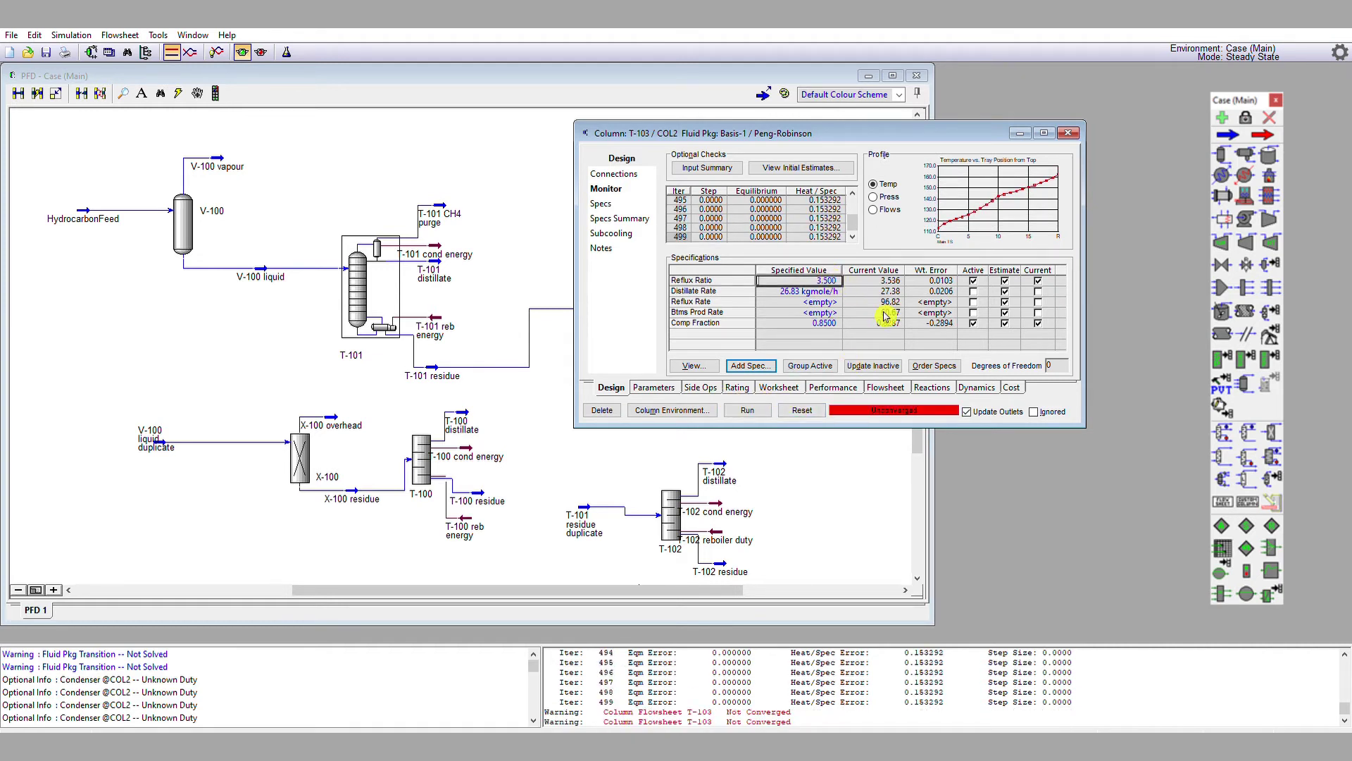
type("5")
key("Return")
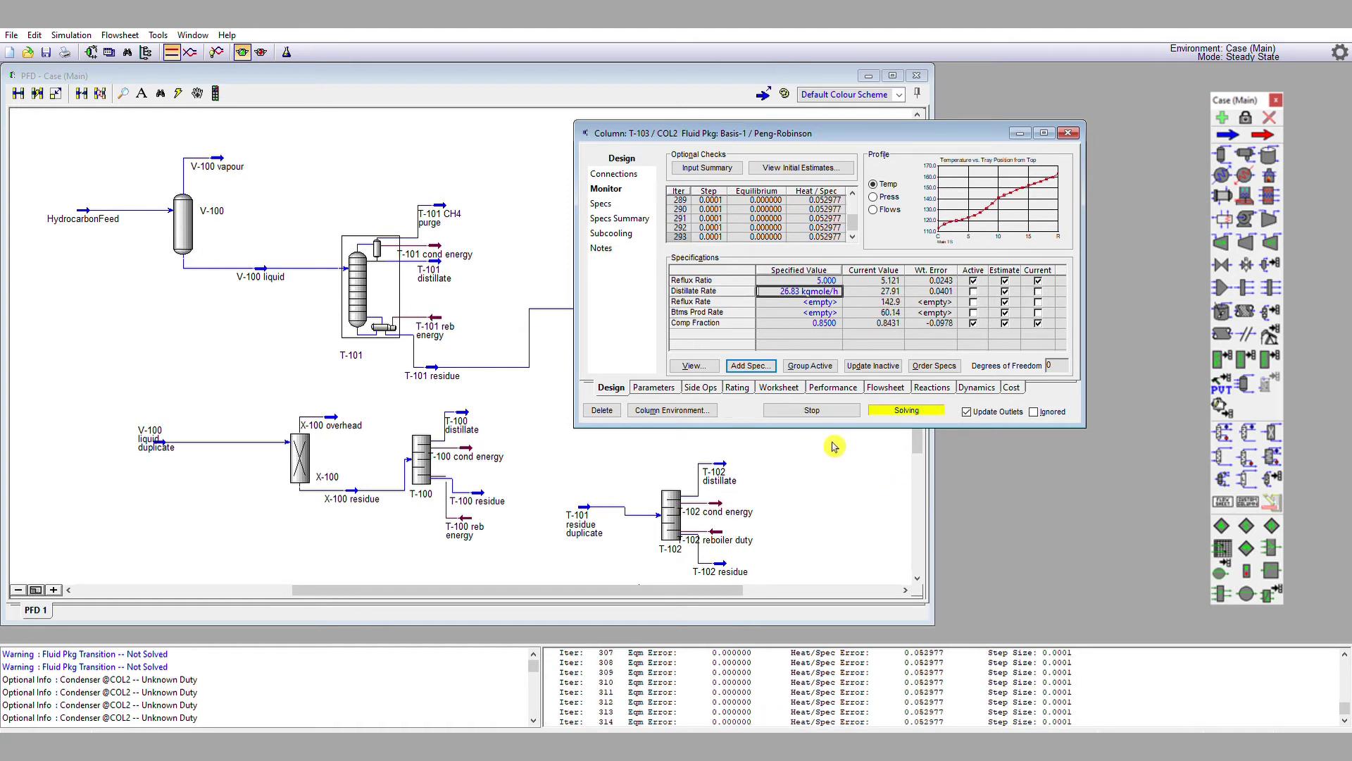
Rerun at reflux ratio 10, then swap the Comp Fraction spec back to Distillate Rate.
left_click(814, 410)
left_click(816, 281)
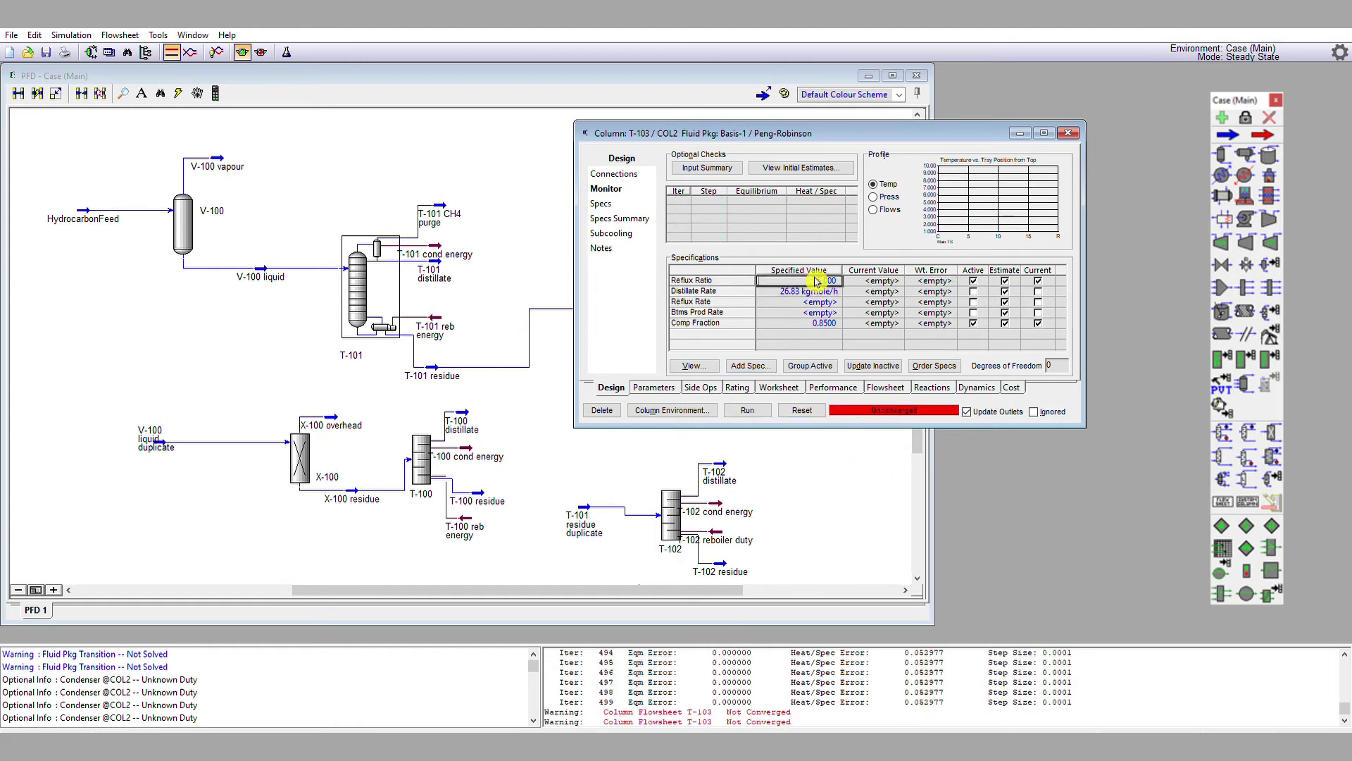
key("Down")
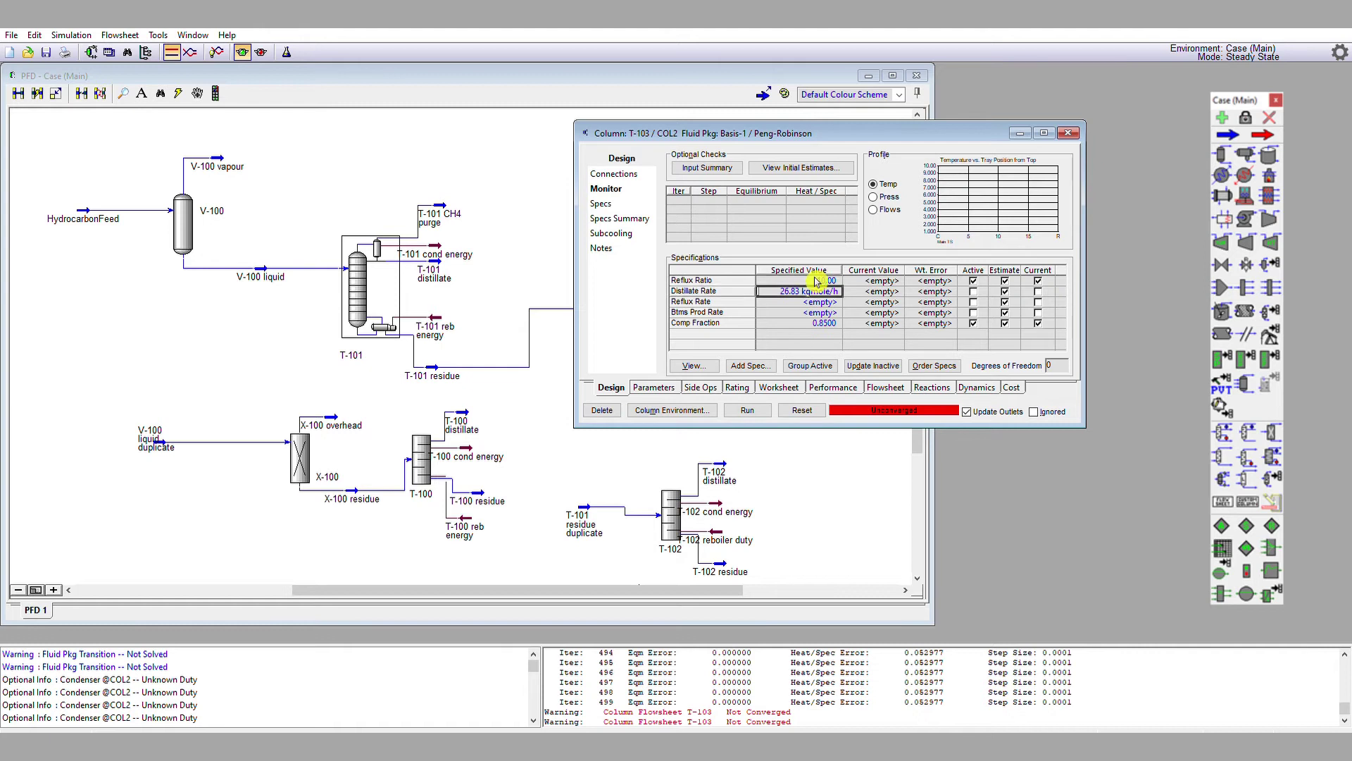
left_click(755, 410)
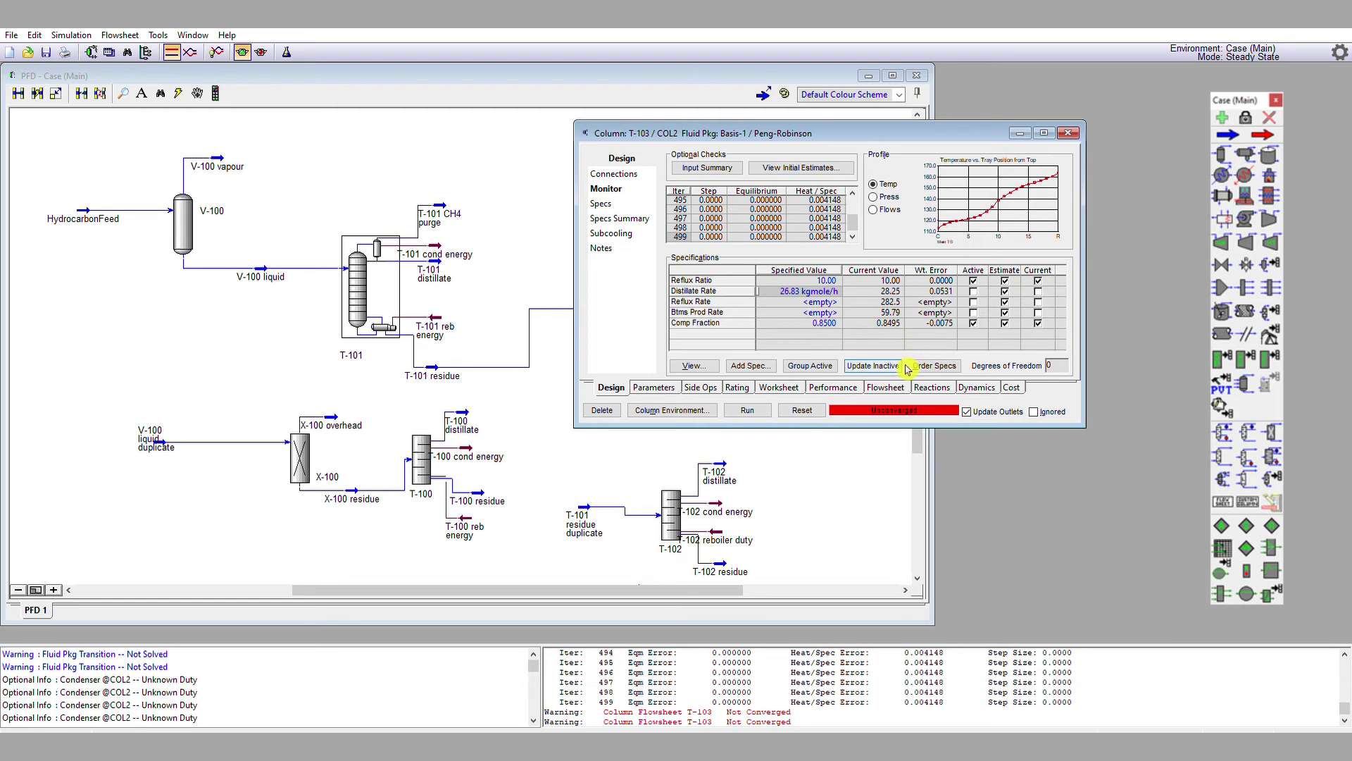
left_click(973, 322)
left_click(973, 291)
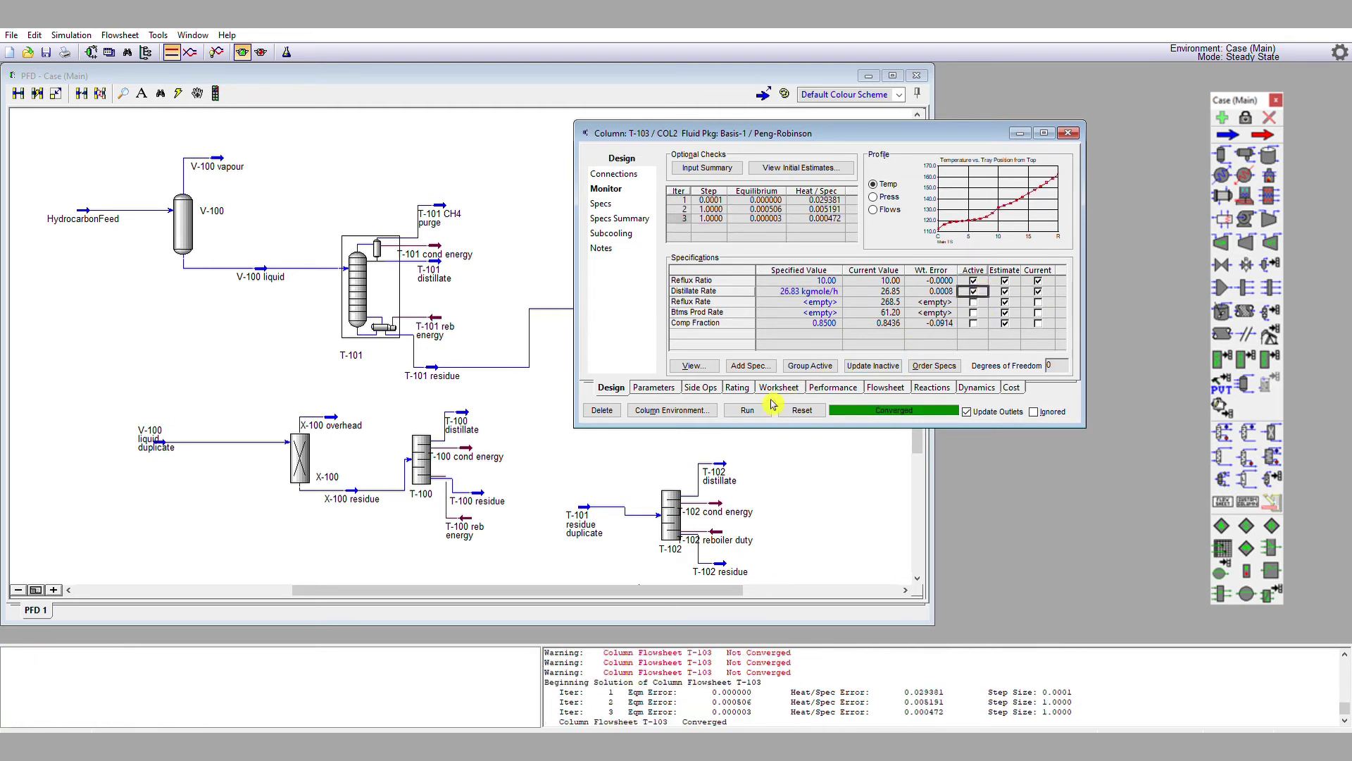
Review the T-103 distillate's composition mole fractions: 0.8436 n-hexane and 0.1554 n-pentane.
left_click(1071, 133)
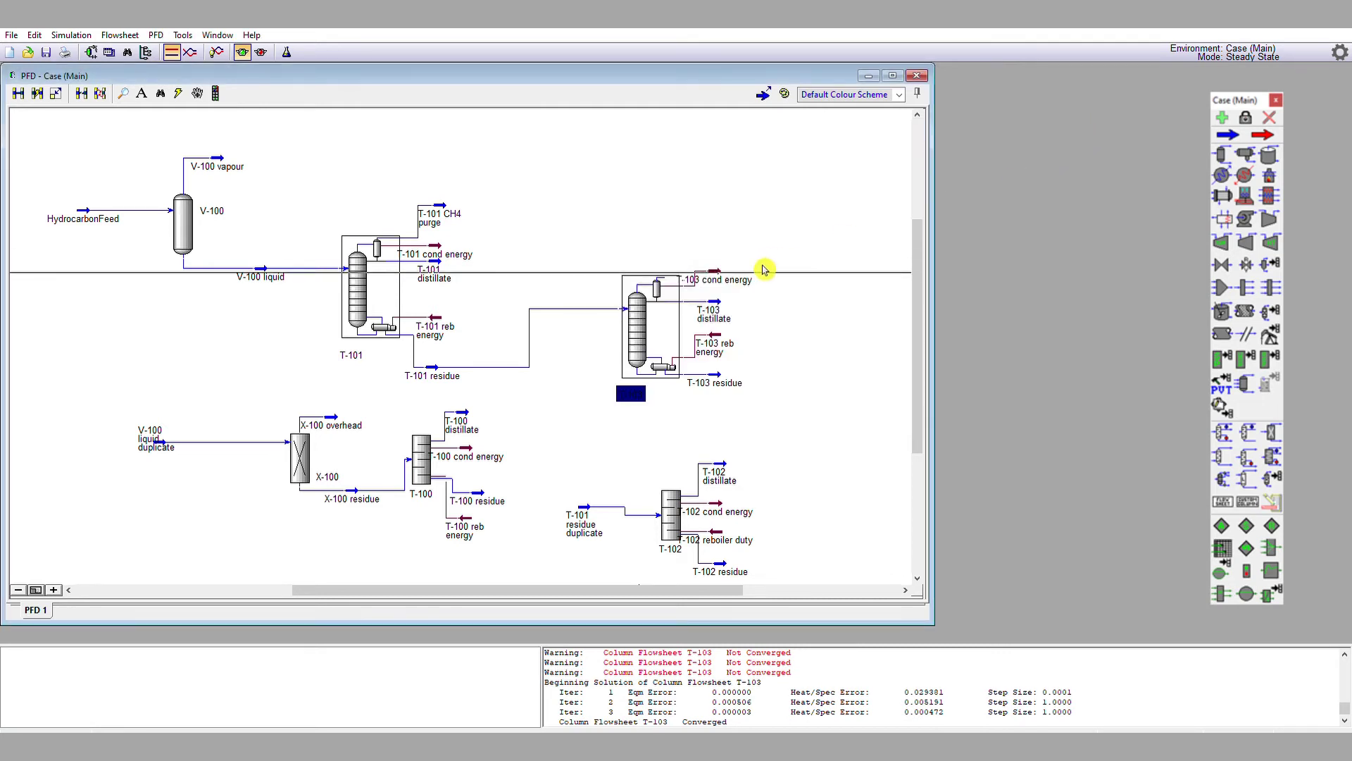
left_click(726, 302)
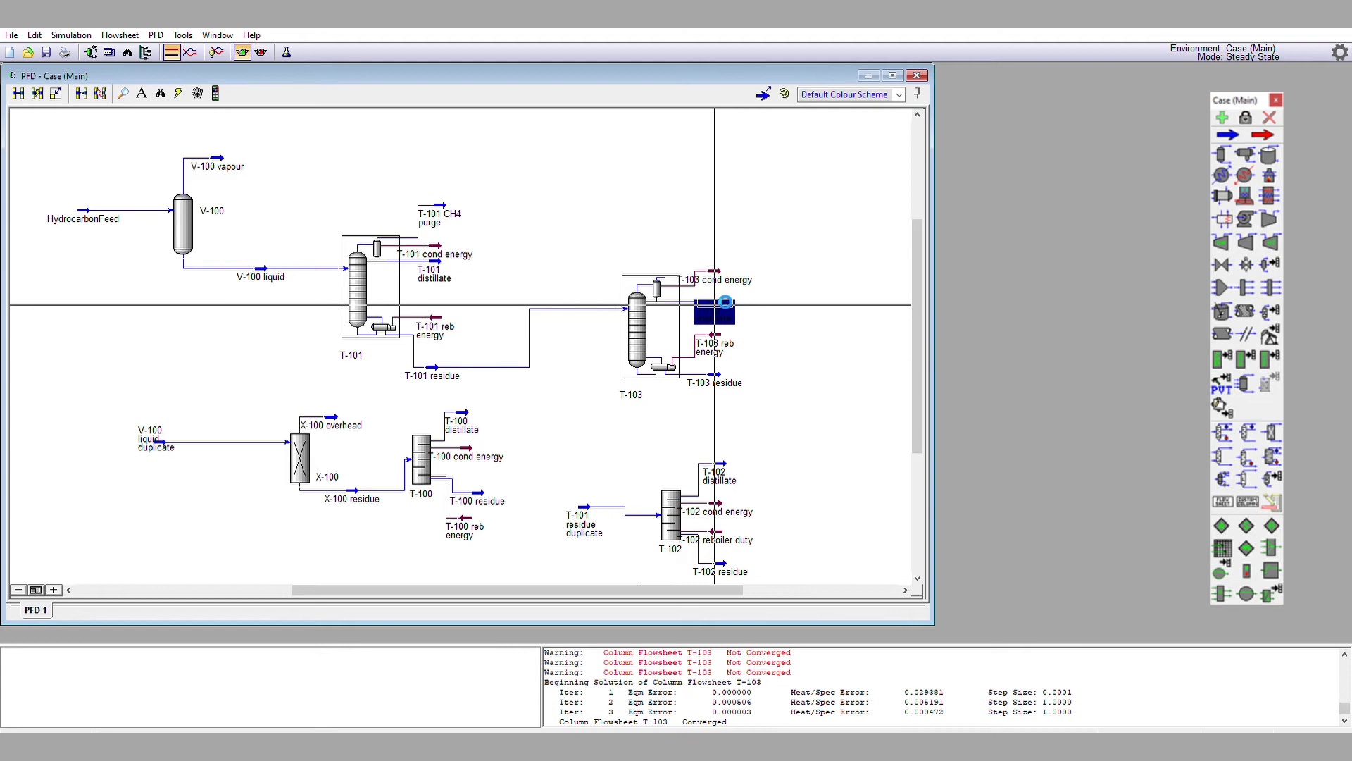
double_click(726, 301)
left_click(128, 246)
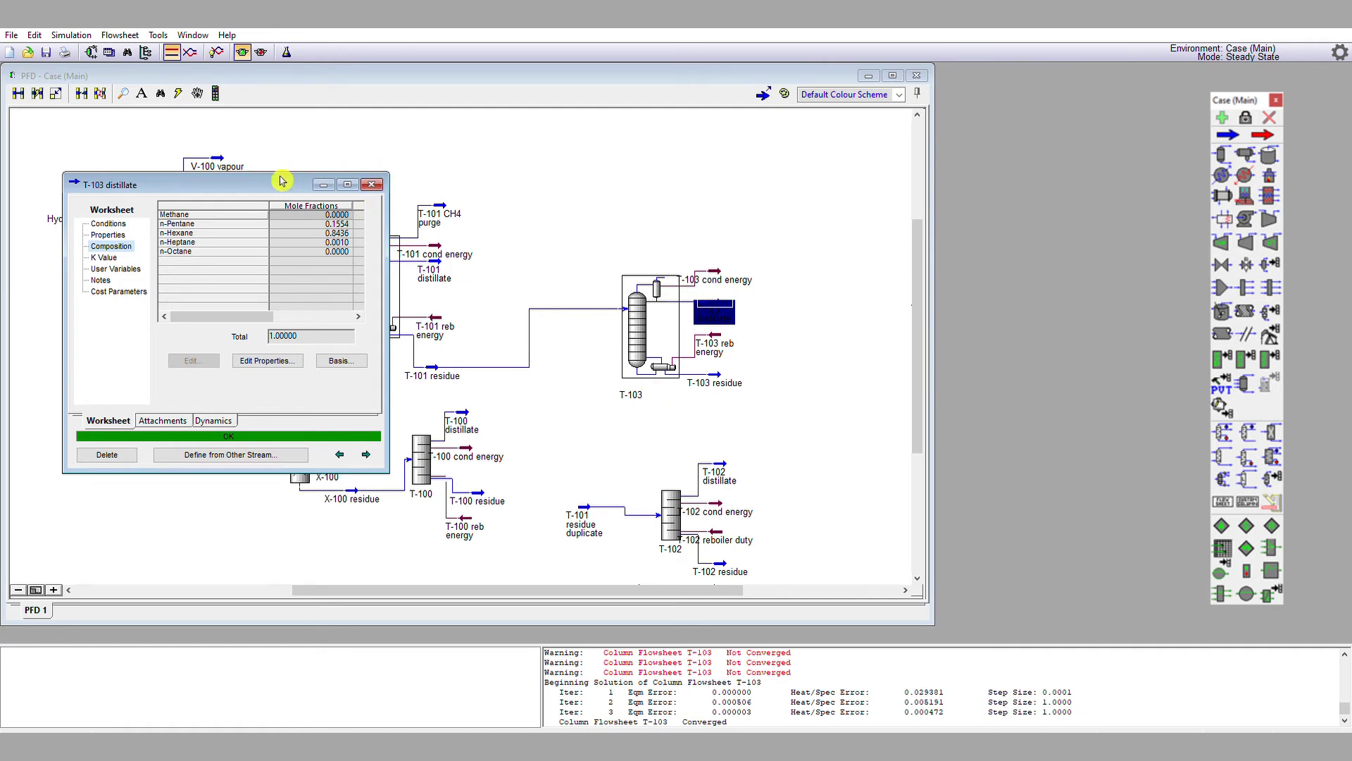
left_click_drag(281, 181, 1113, 180)
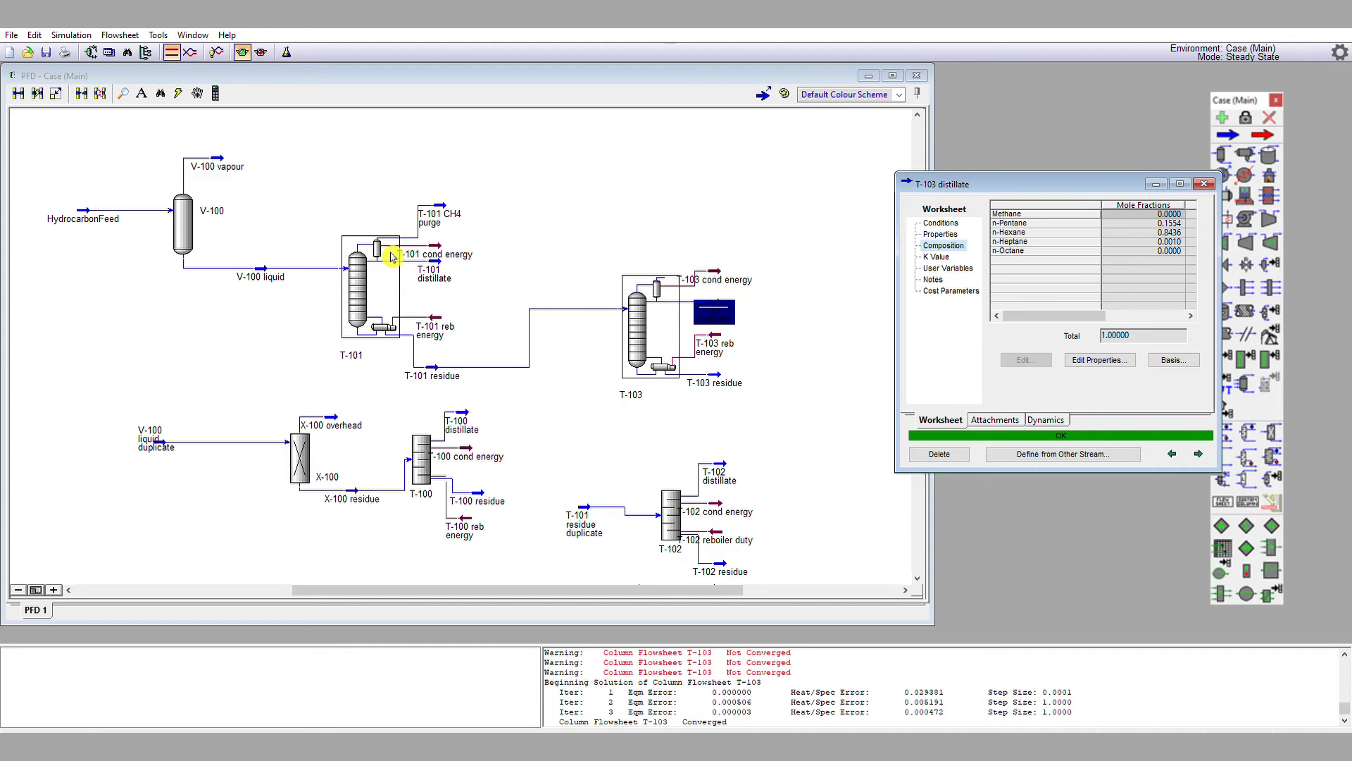
left_click_drag(1069, 182, 967, 182)
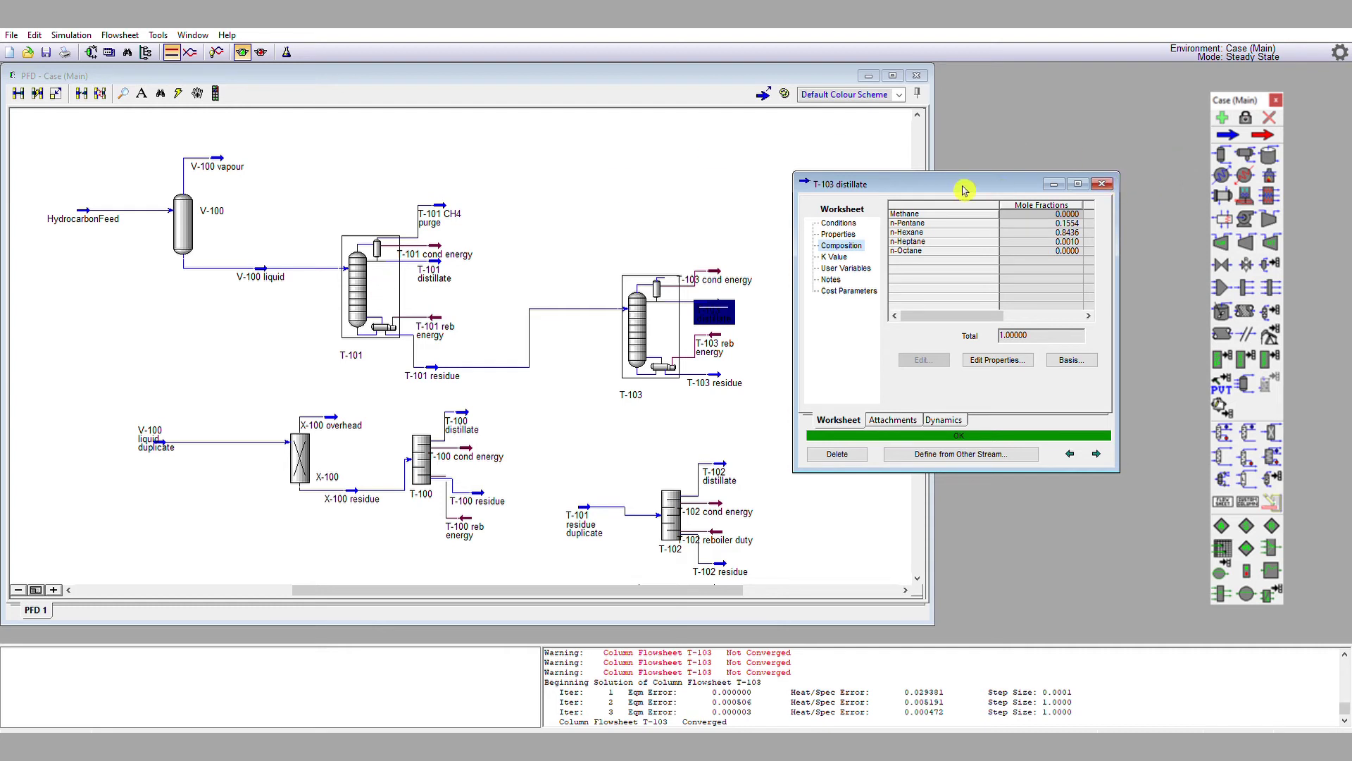
left_click(1102, 184)
Show the T-101 residue stream's composition, which still holds 0.0474 n-pentane.
double_click(497, 367)
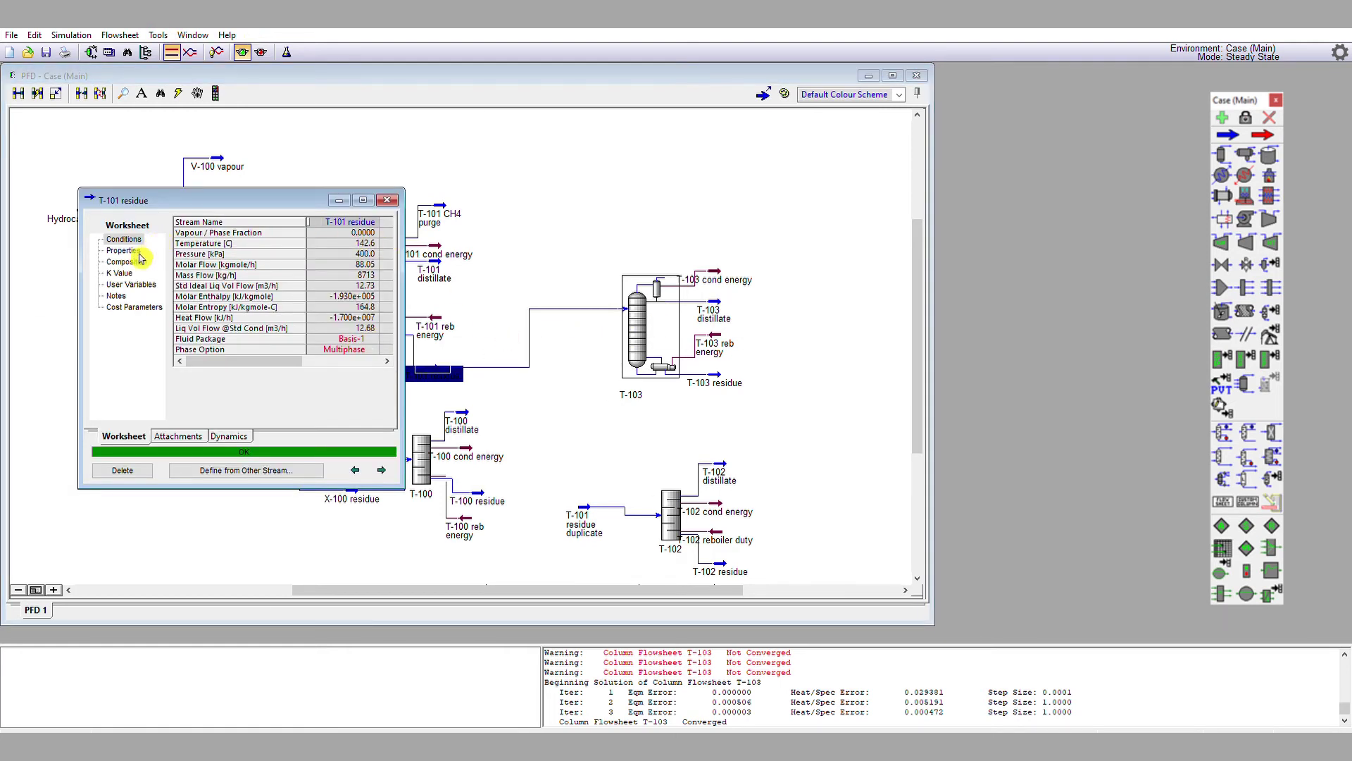
left_click(137, 260)
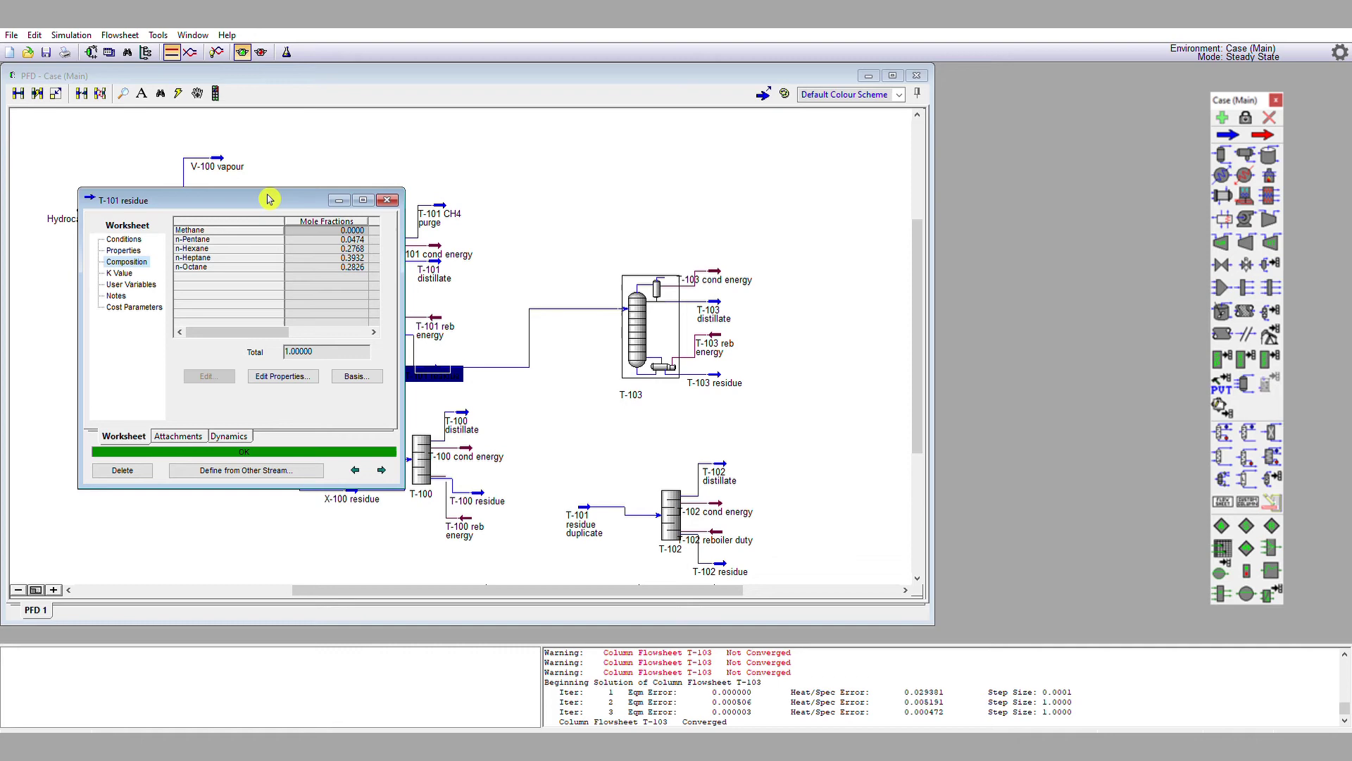
left_click_drag(268, 199, 1094, 197)
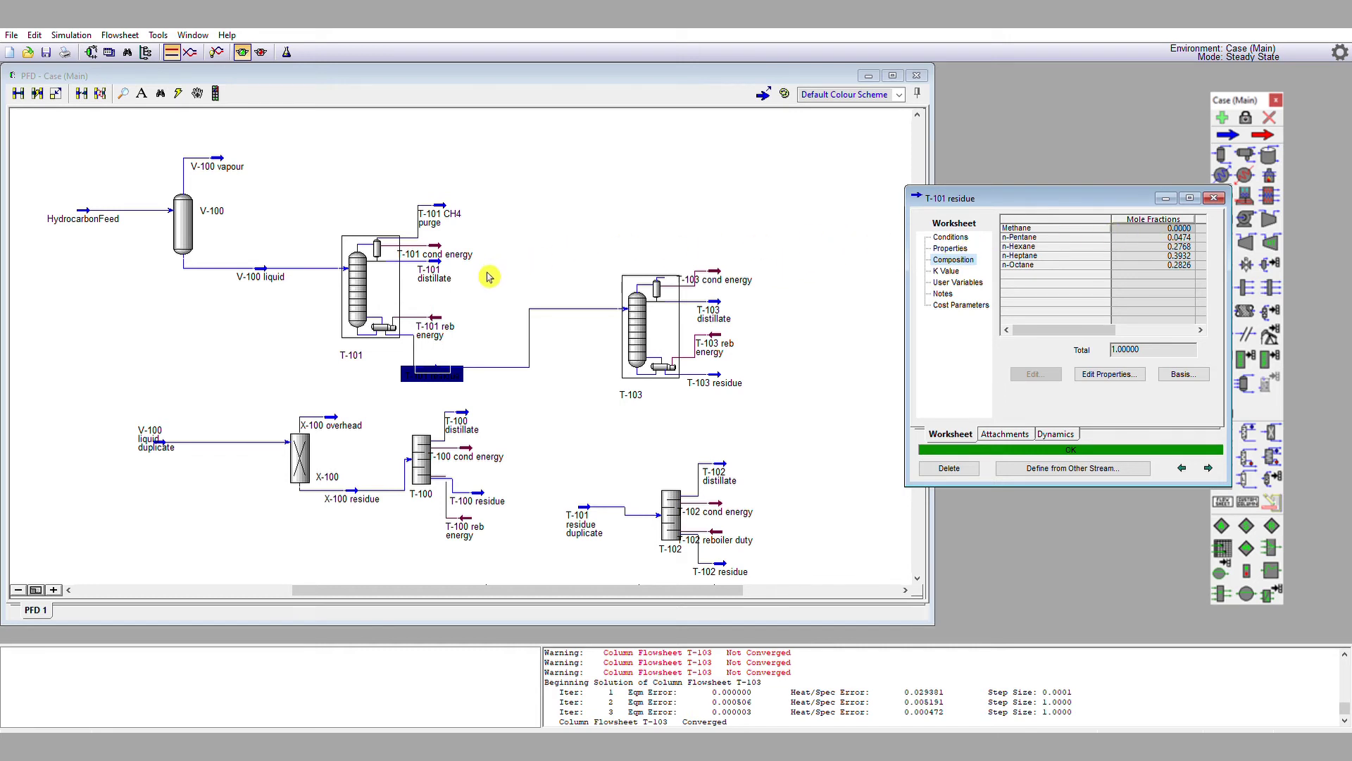
Display T-101's Monitor page, enlarged so all column specifications are visible.
double_click(363, 274)
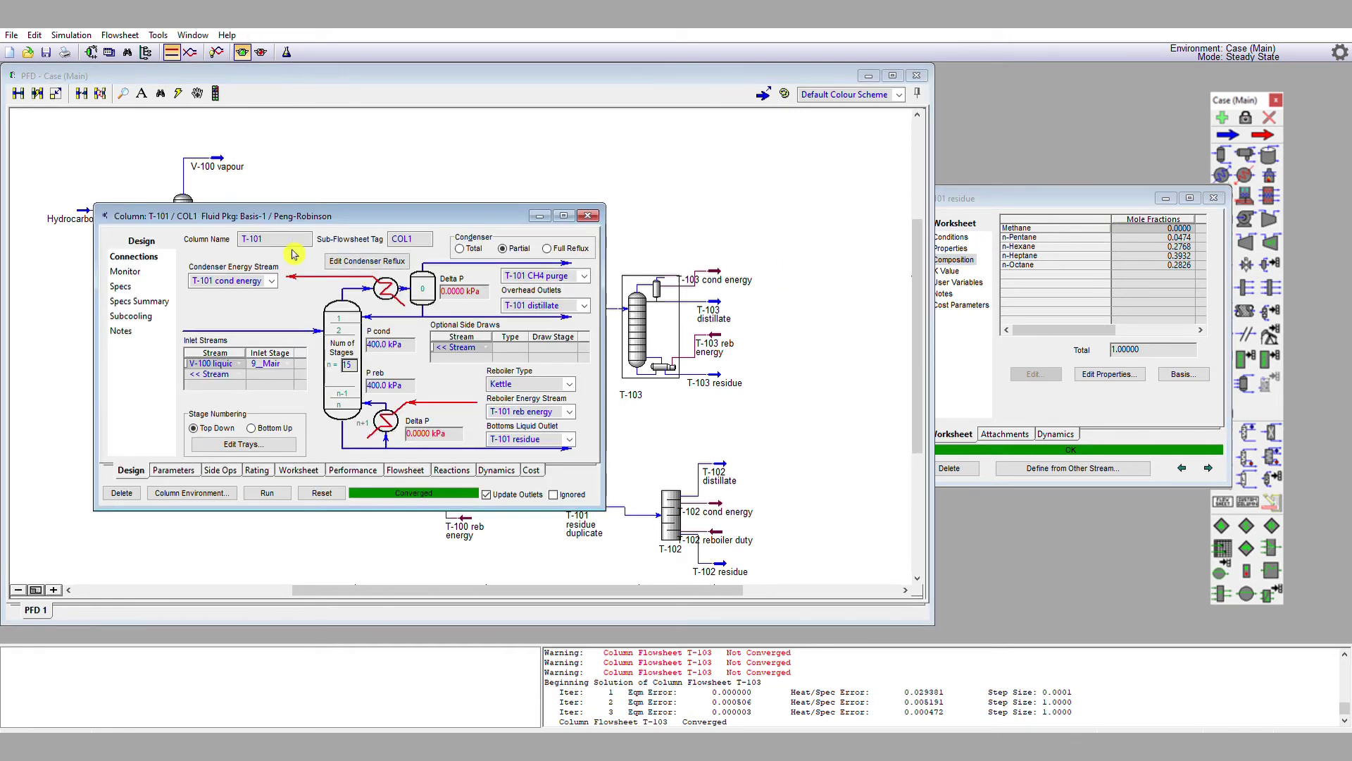
left_click_drag(236, 216, 519, 209)
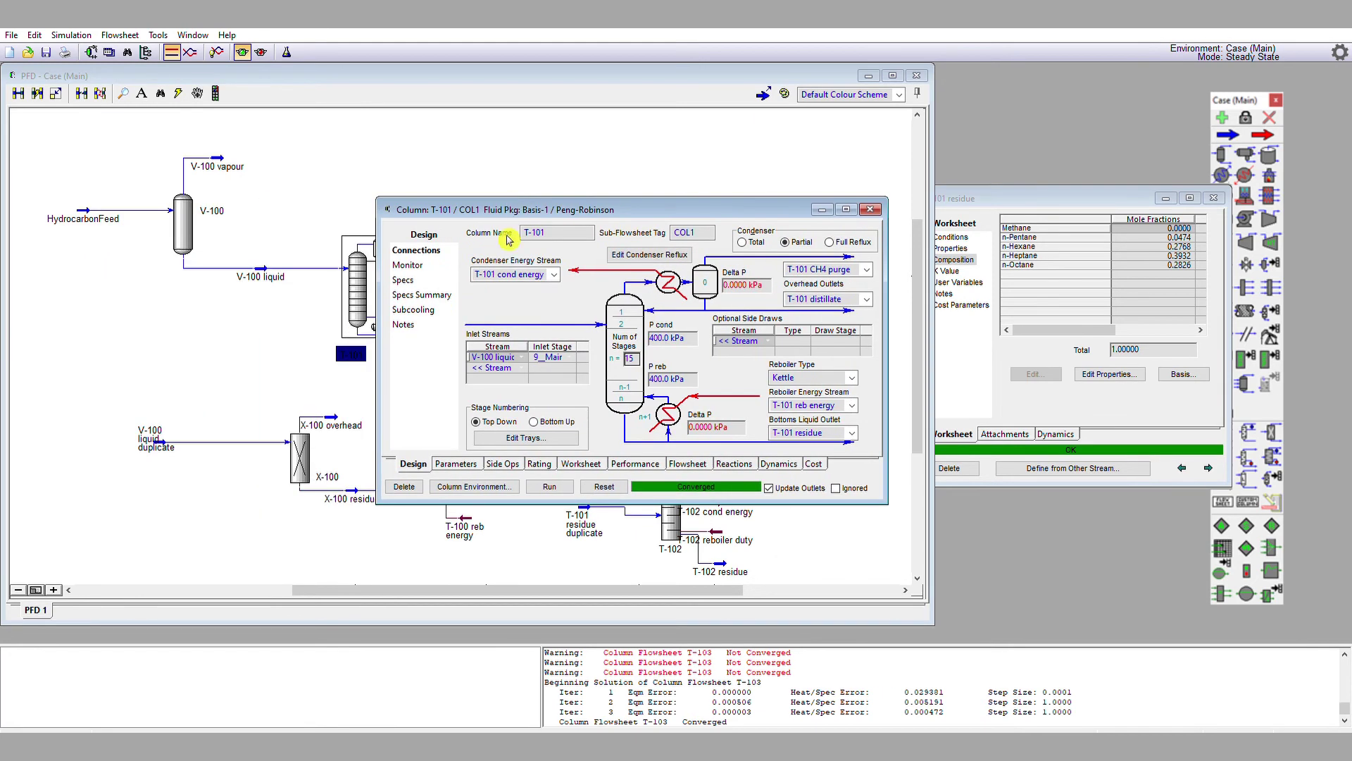
left_click(429, 266)
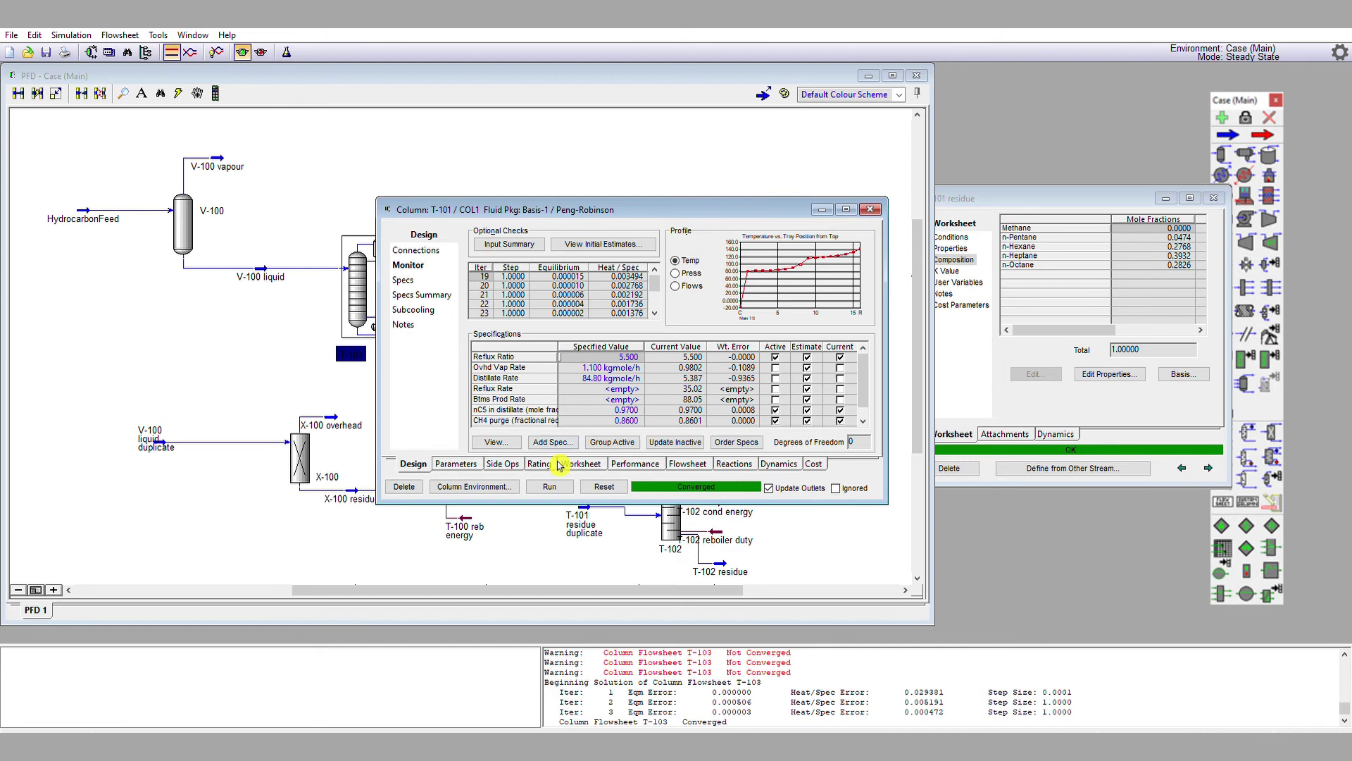
left_click_drag(533, 503, 534, 572)
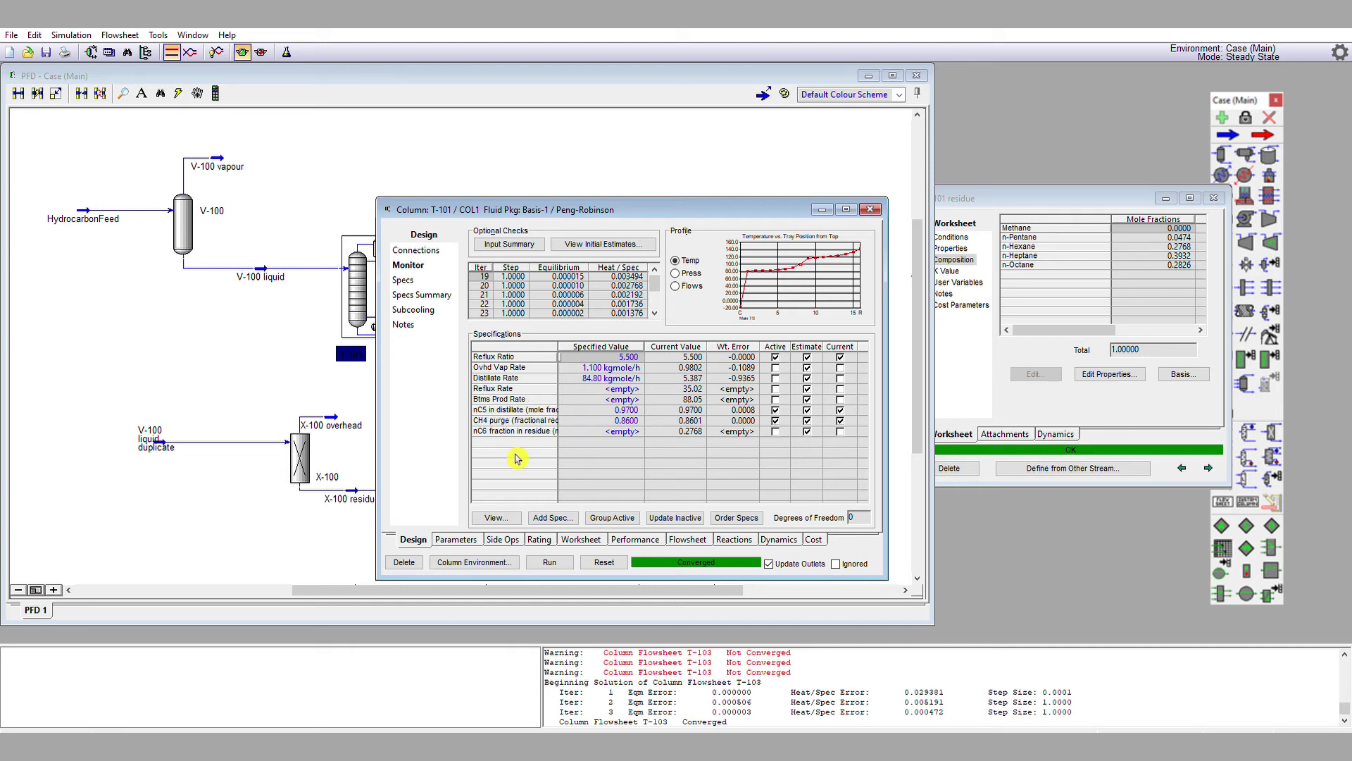
Add a Component Recovery spec for n-Pentane to the T-101 distillate with target 0.95.
left_click(553, 518)
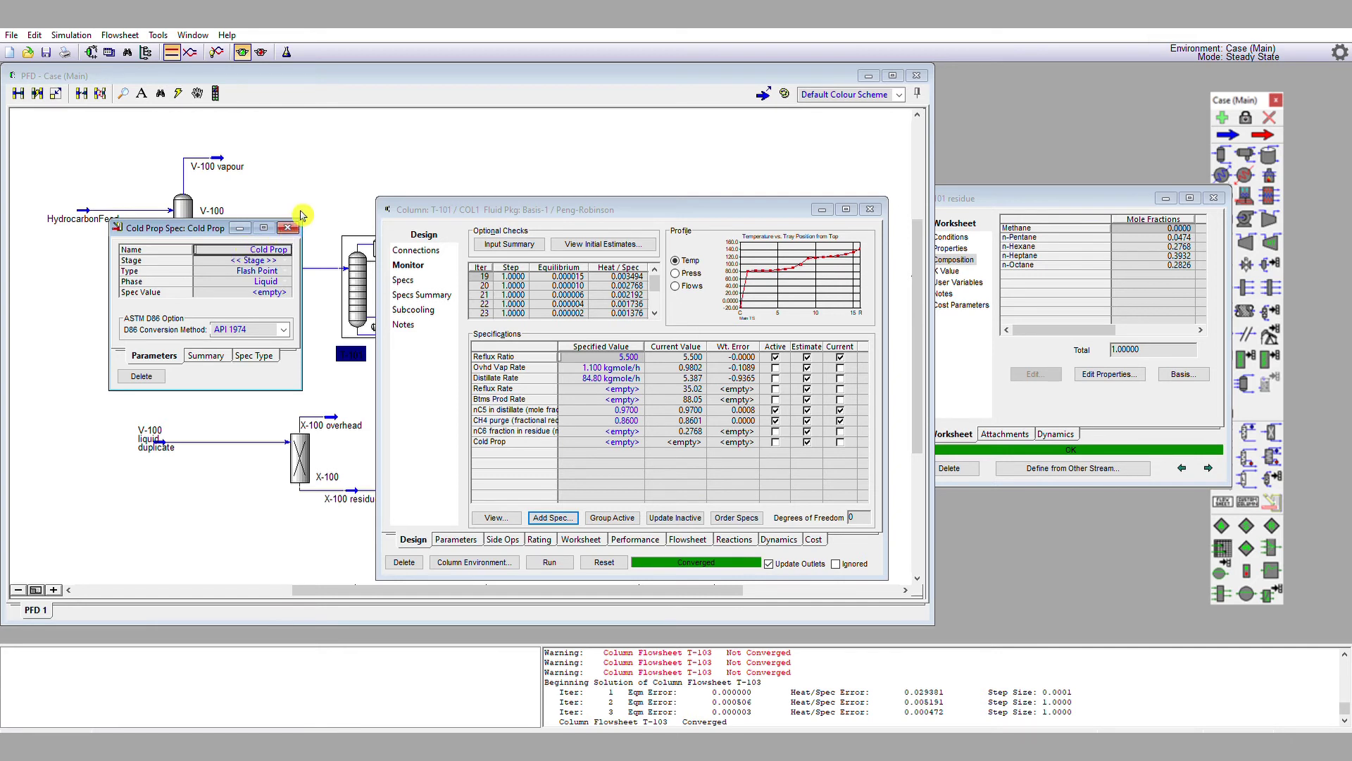
left_click(287, 227)
left_click(572, 514)
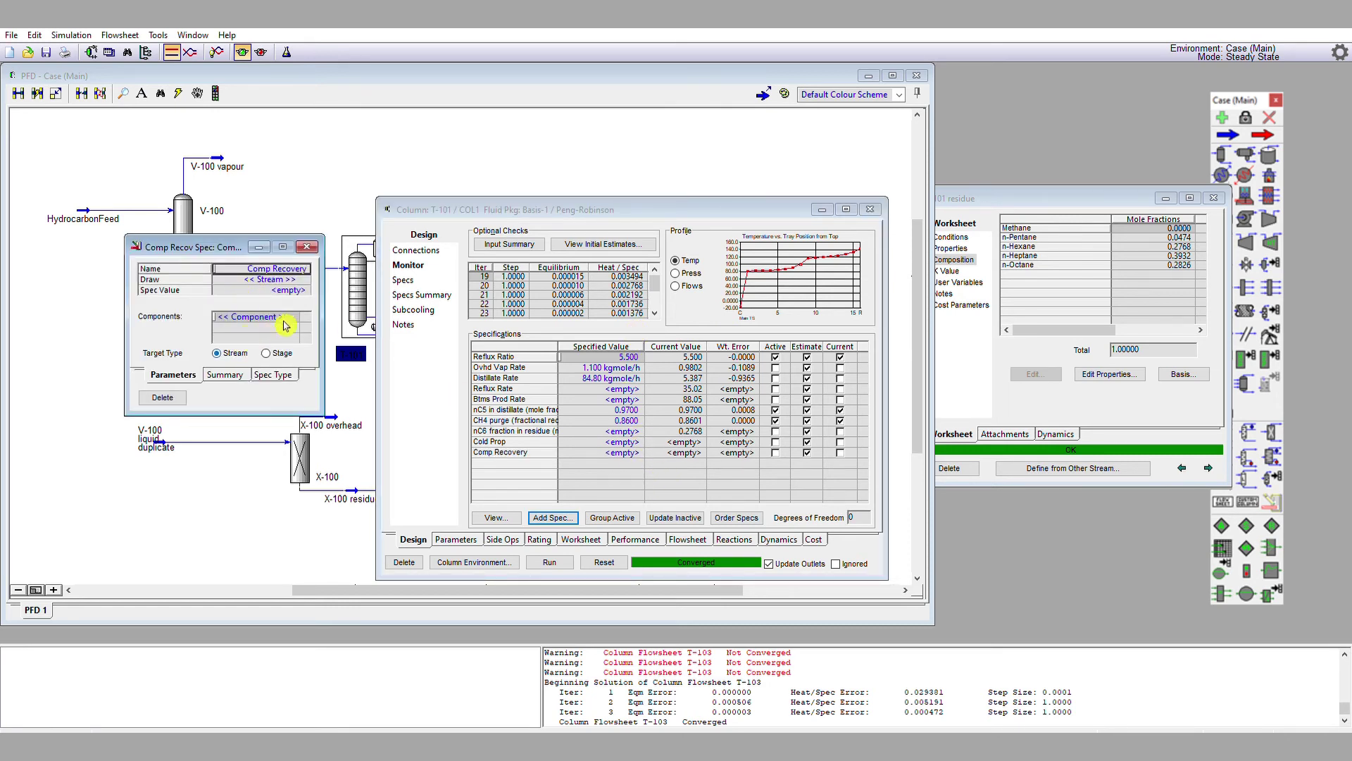
left_click(279, 320)
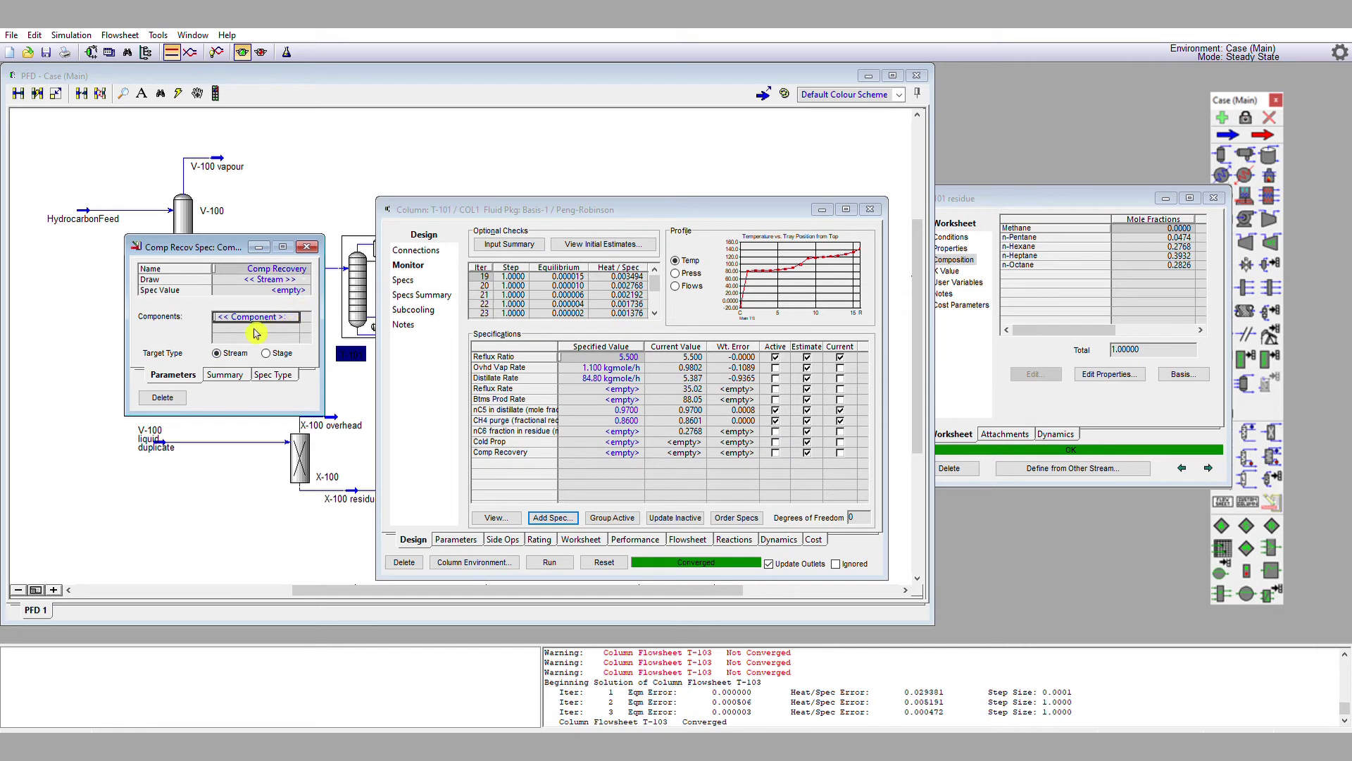
type("n")
key("Return")
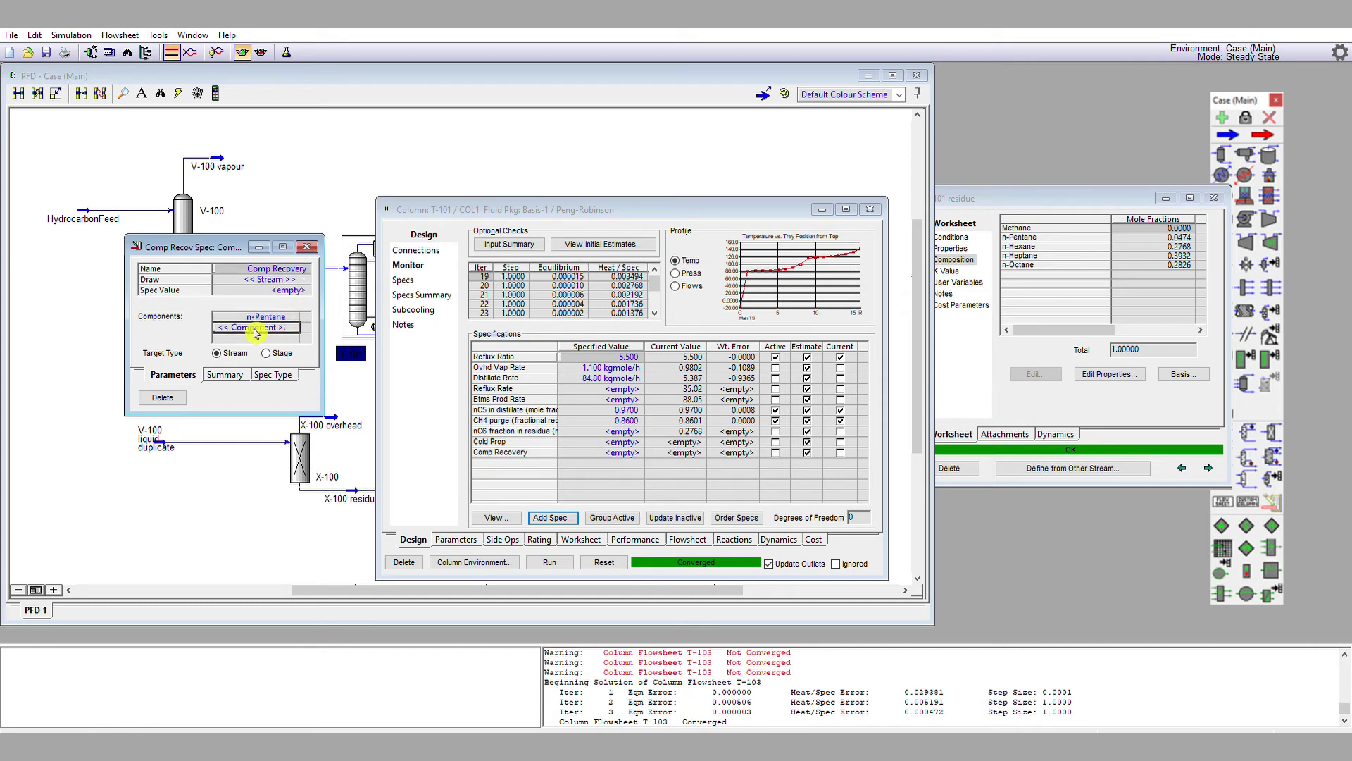
left_click(304, 280)
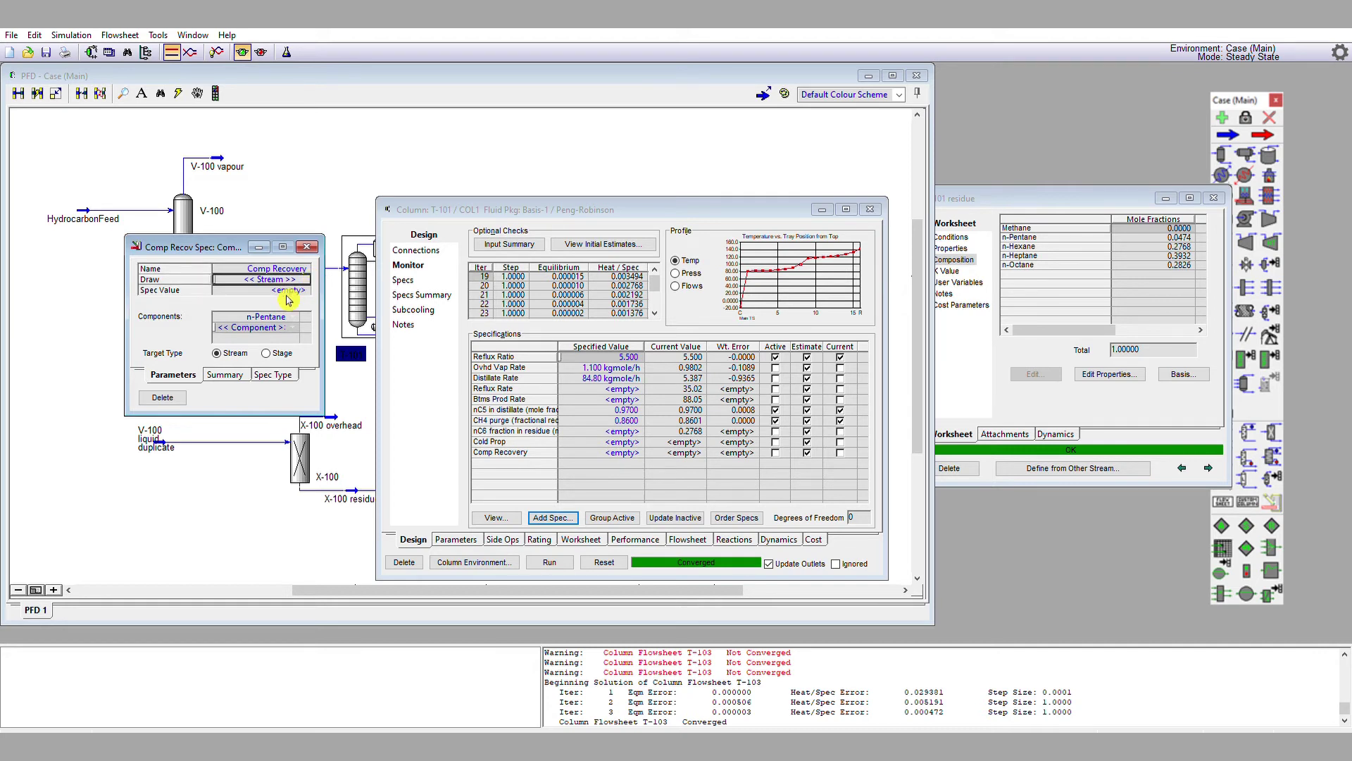
type("t")
key("Return")
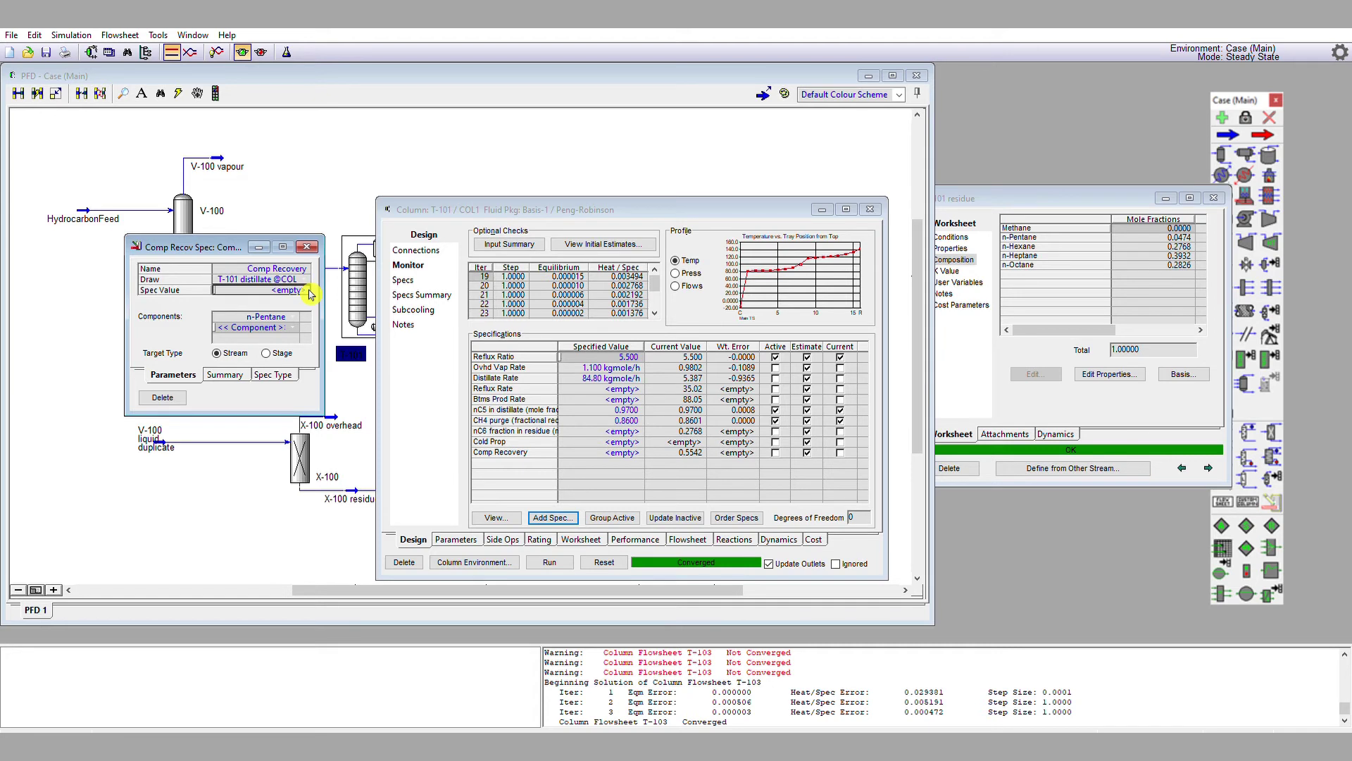
type("0.95")
key("Return")
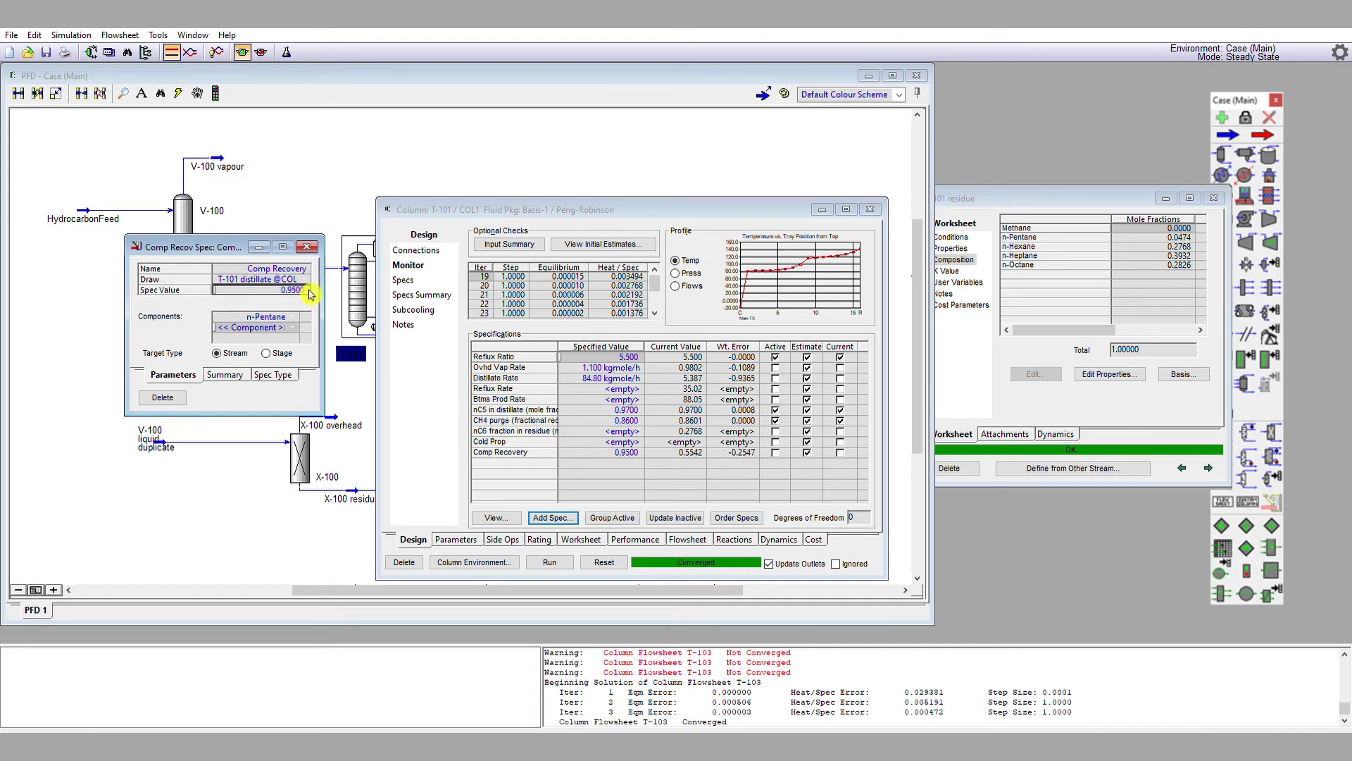
left_click(314, 244)
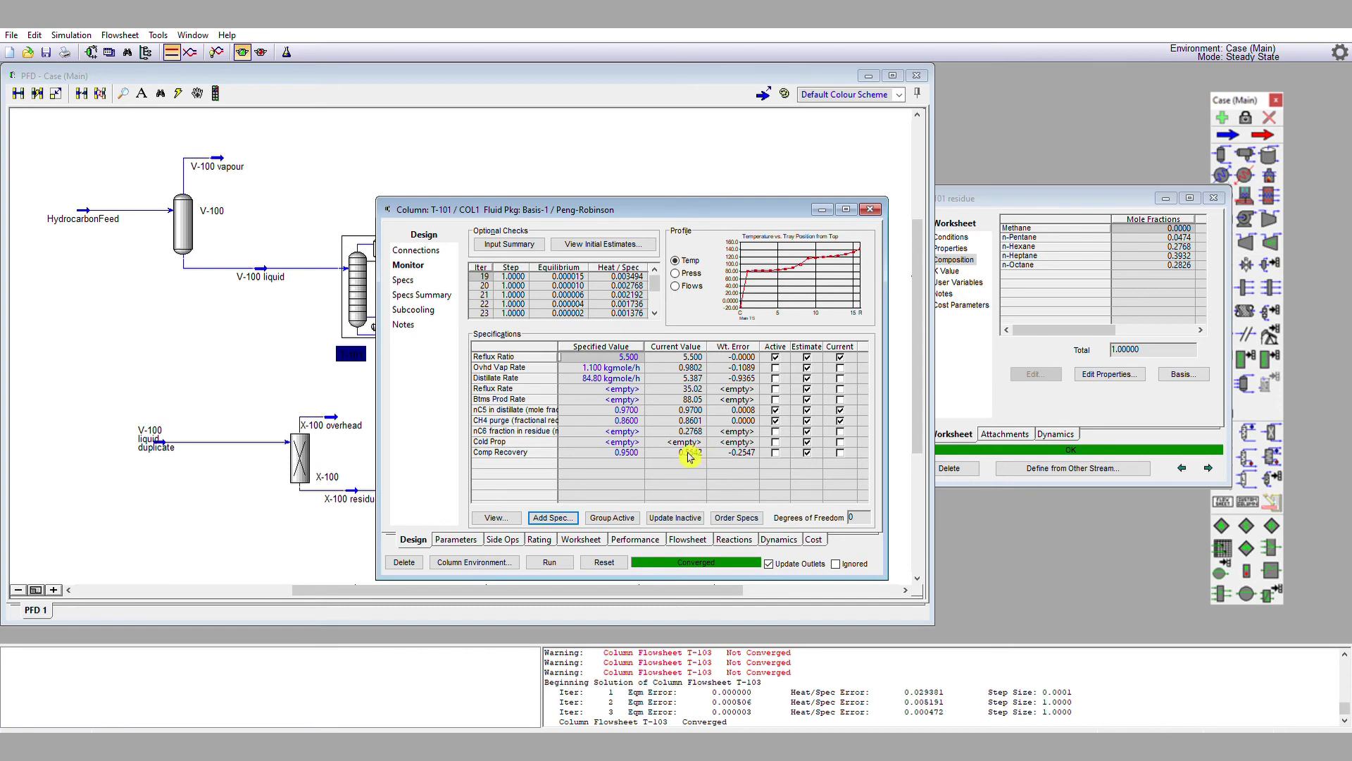
Replace the active Reflux Ratio spec with Comp Recovery, ramping its target through 0.6–0.8.
left_click(620, 452)
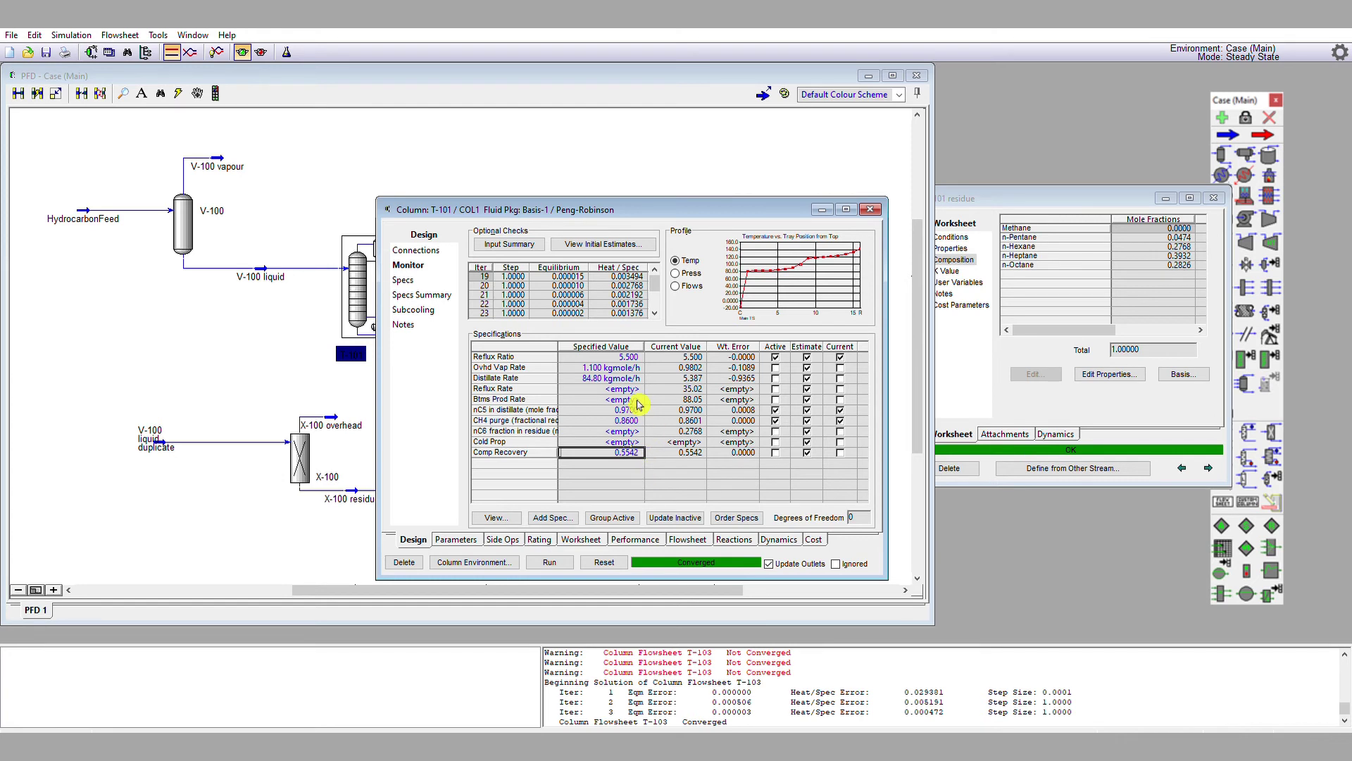
left_click(776, 357)
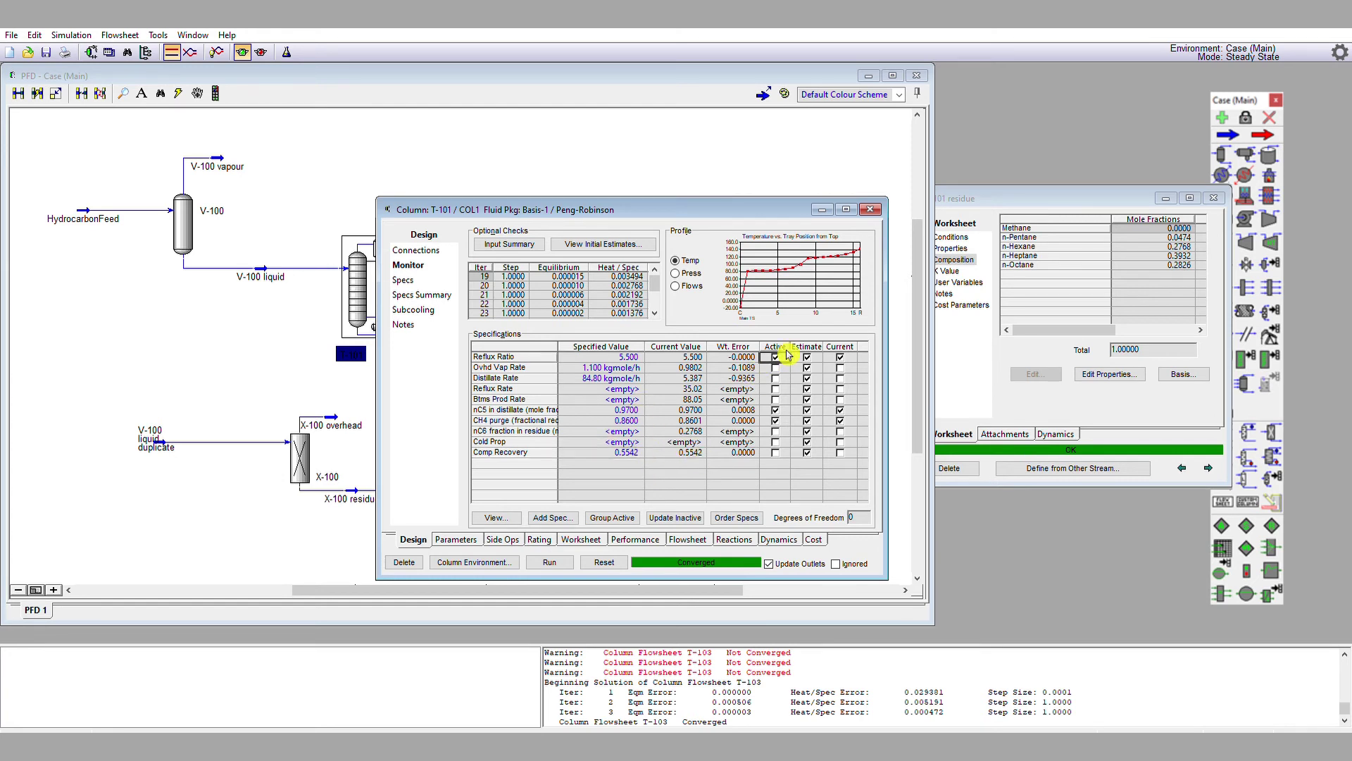
left_click(775, 452)
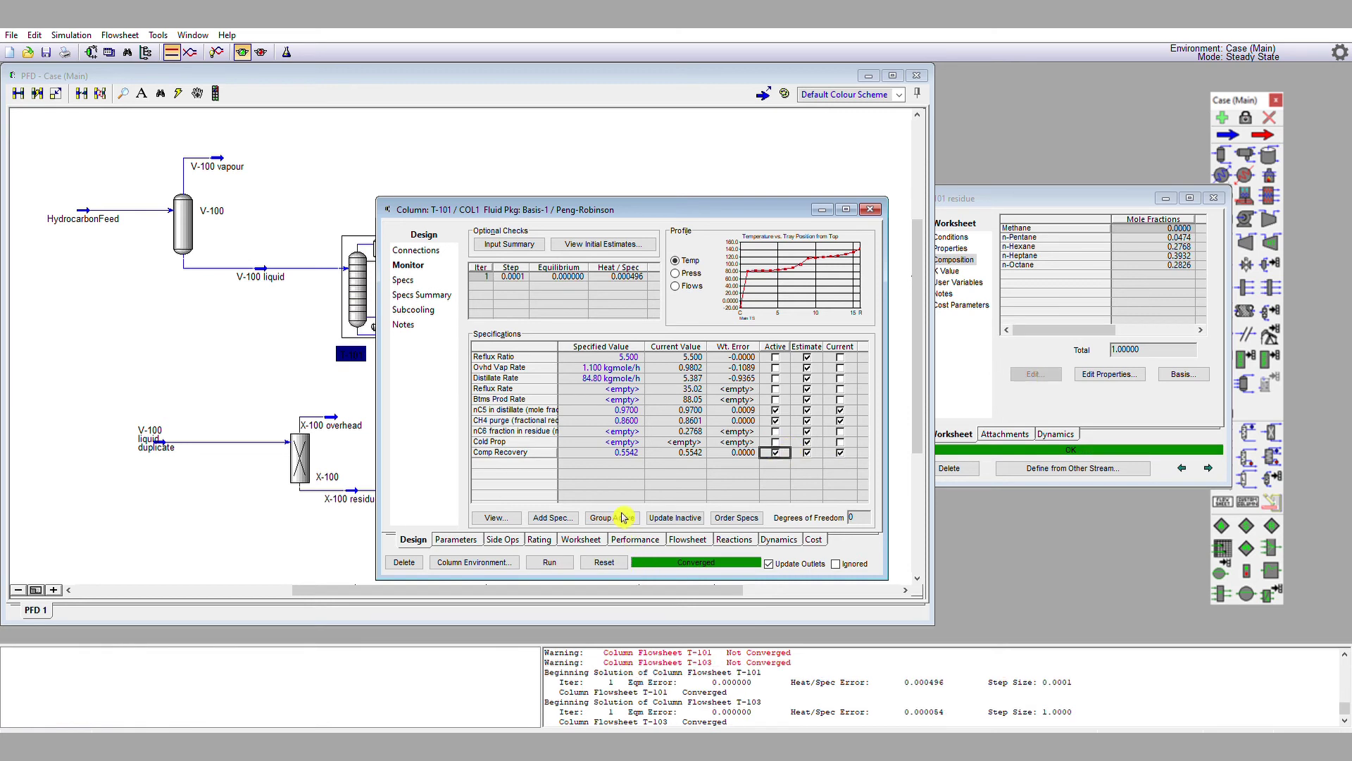
left_click(629, 451)
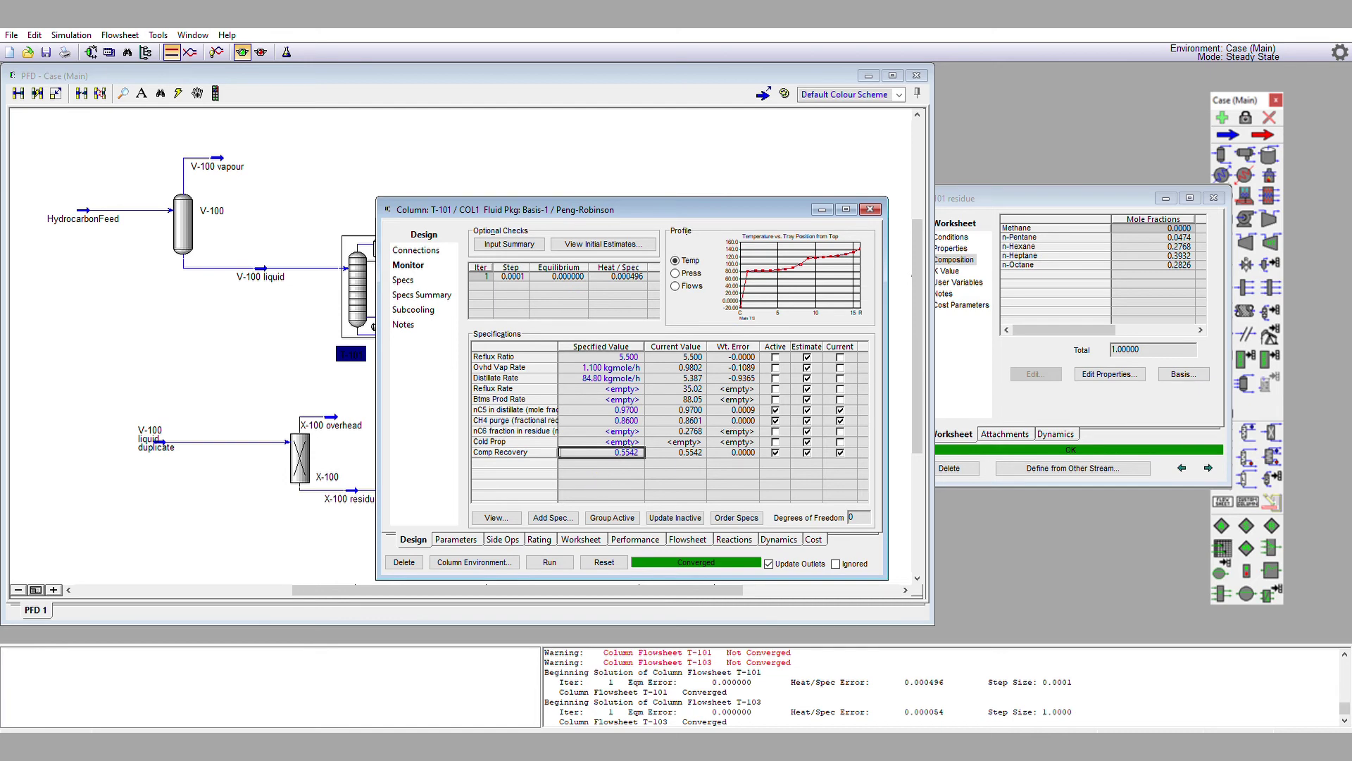
type("0.6")
key("Return")
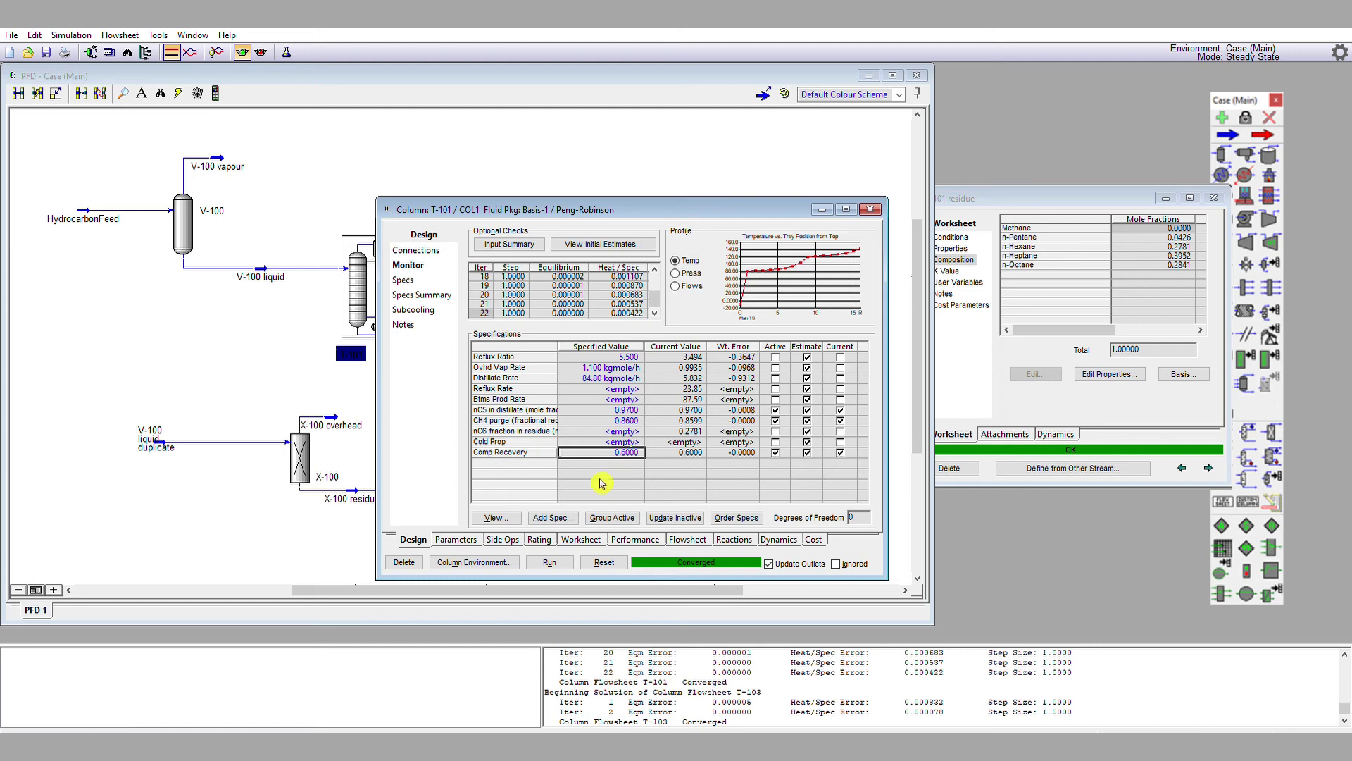
type("0.65")
key("Return")
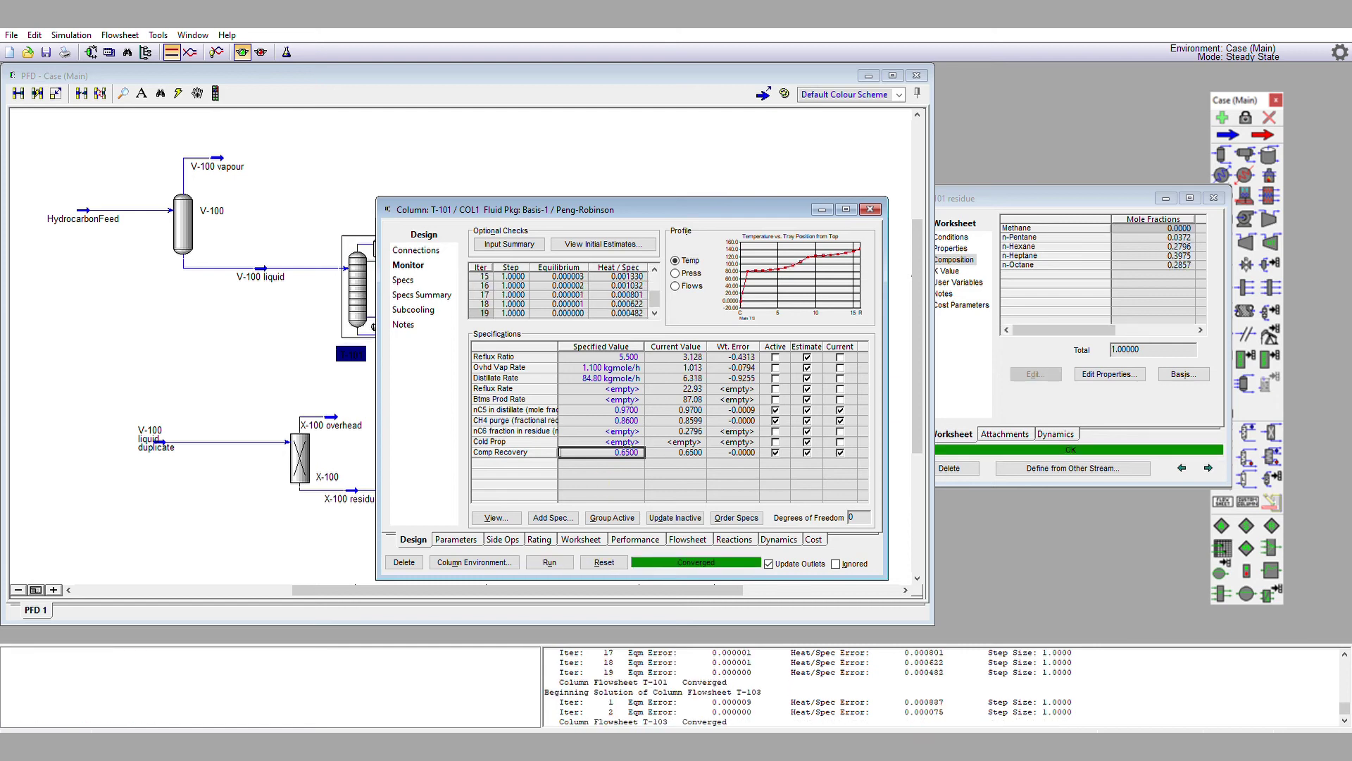
type("0.7")
key("Return")
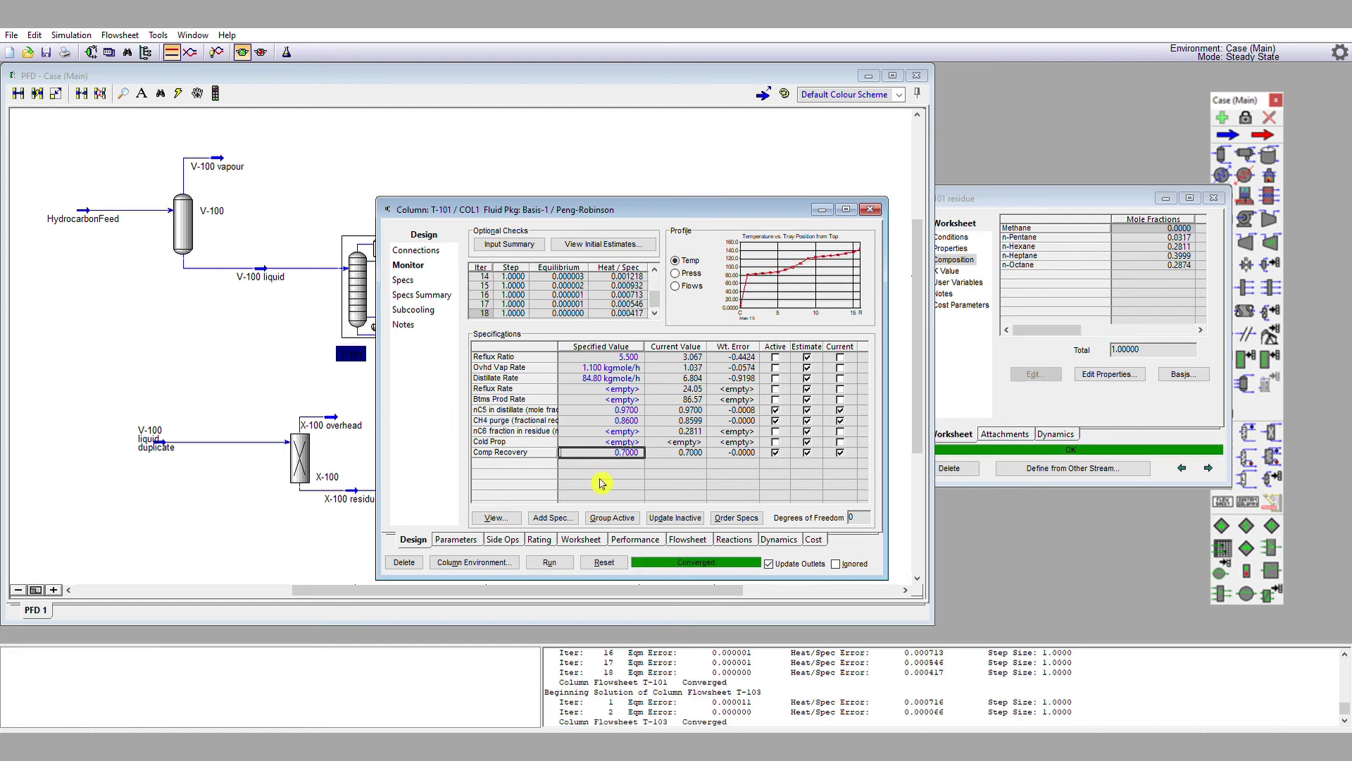
type("0.8")
key("Return")
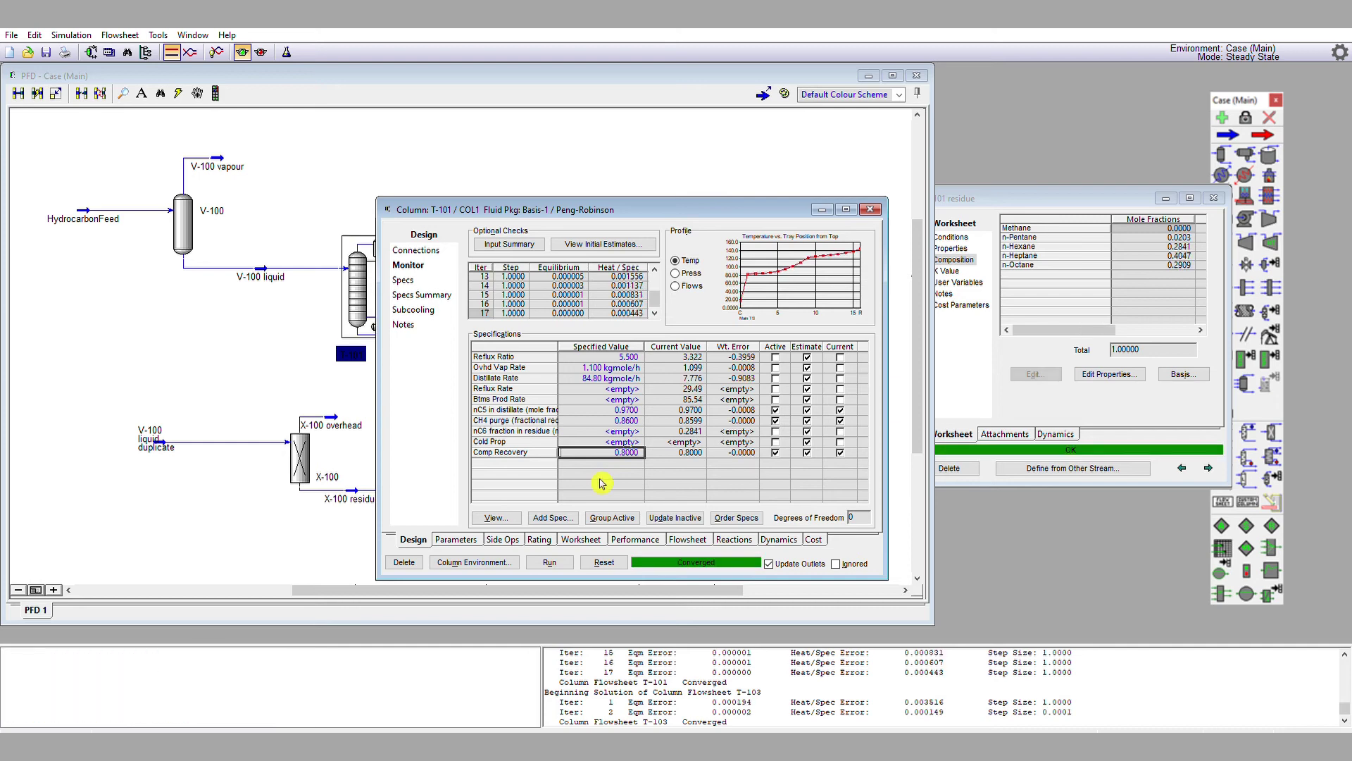
Push the n-pentane recovery target through 0.9, 0.95 and 0.99, then back to 0.97.
type("0.9")
key("Return")
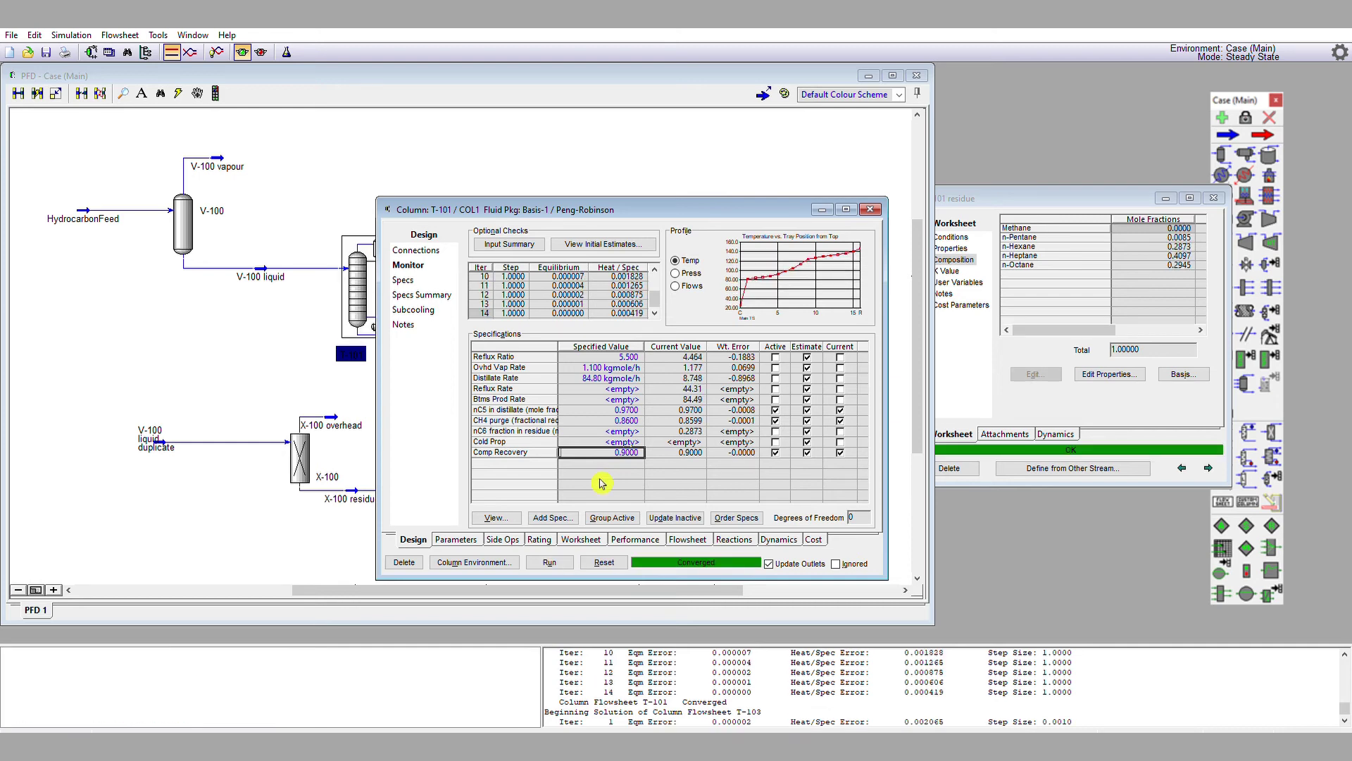
type("0.95")
key("Return")
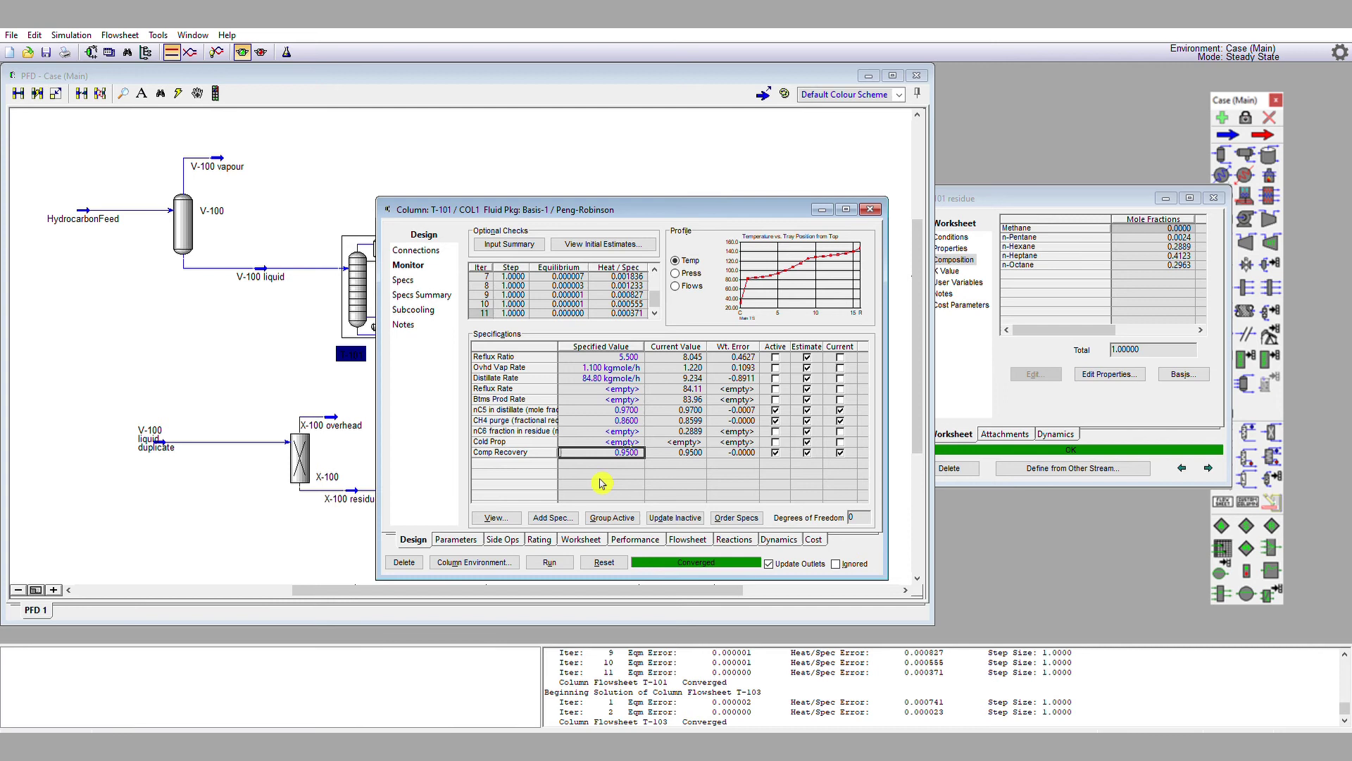
type("0.99")
key("Return")
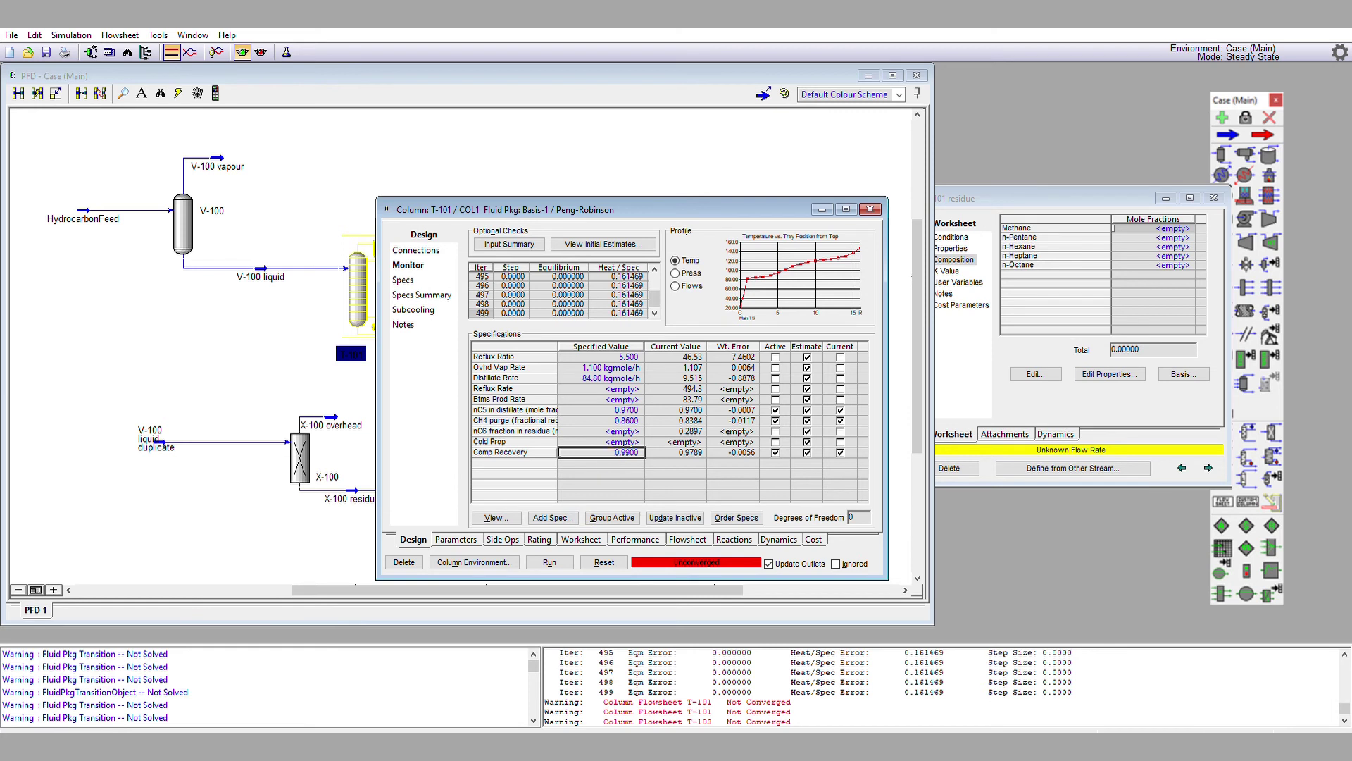
type("0.98")
key("Return")
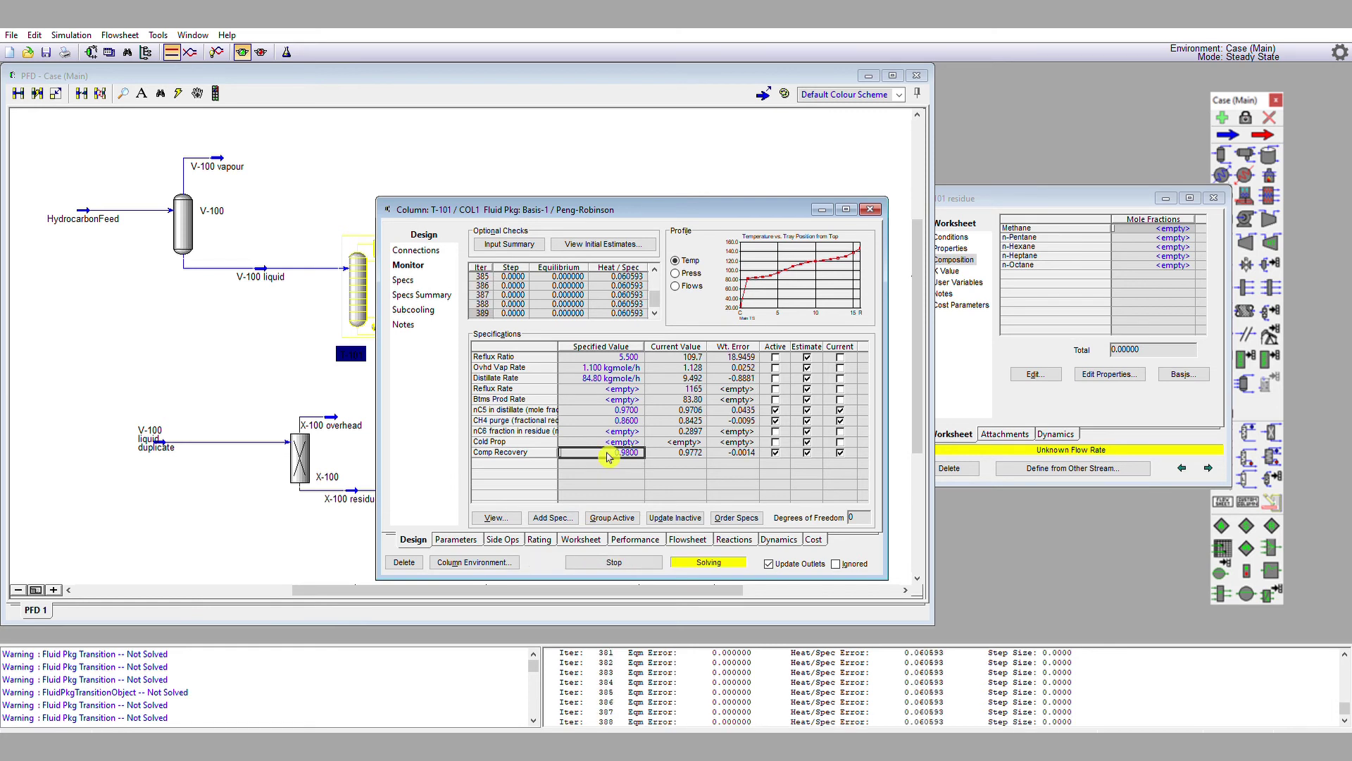
type("0.97")
key("Return")
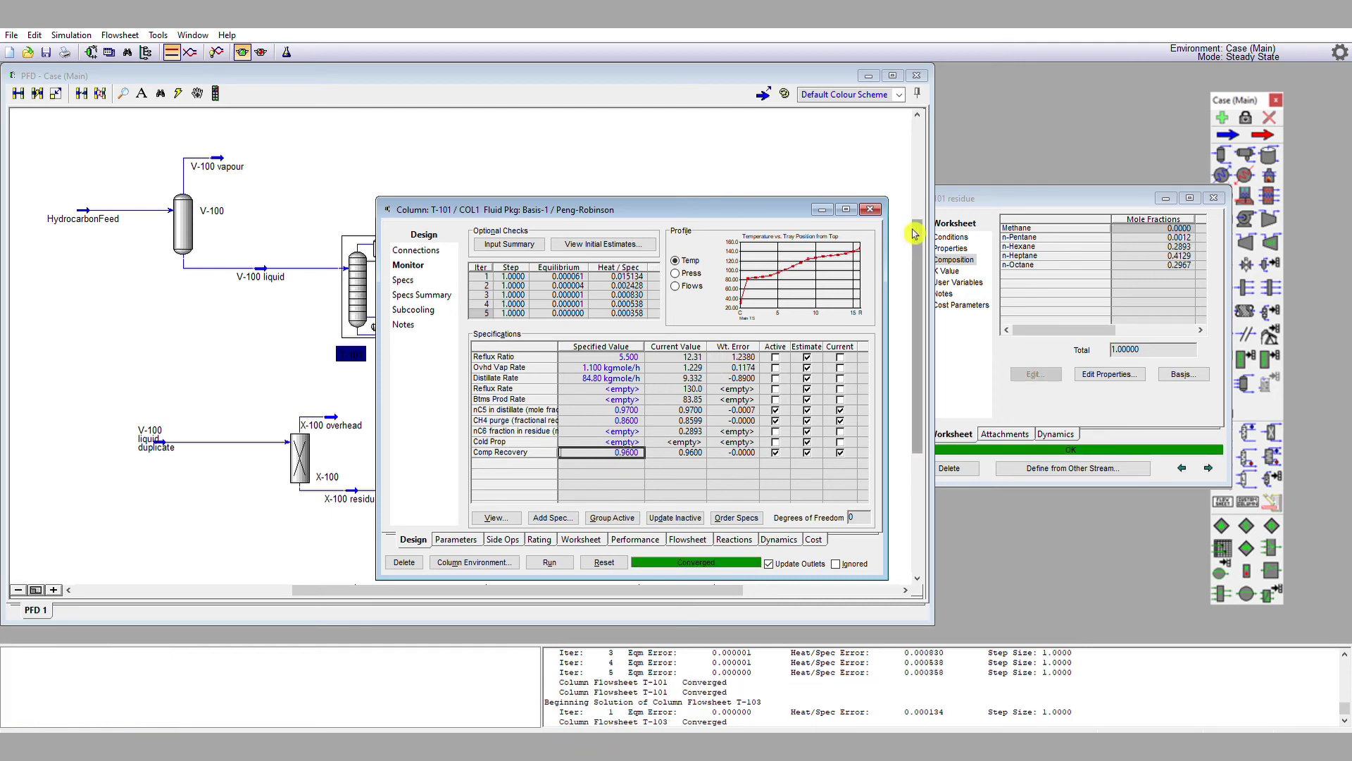
Close the T-101 column and T-101 residue windows to clear the flowsheet.
left_click(866, 209)
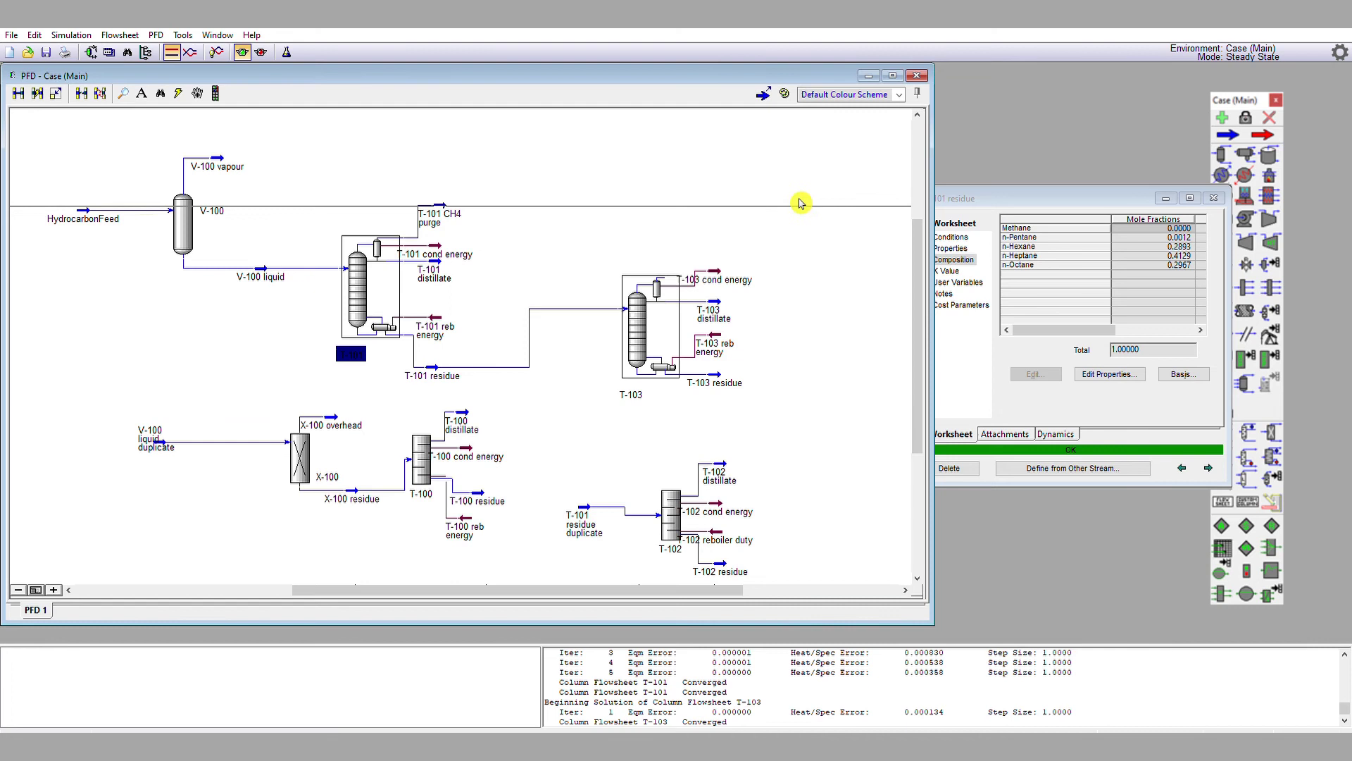
left_click_drag(376, 347, 440, 367)
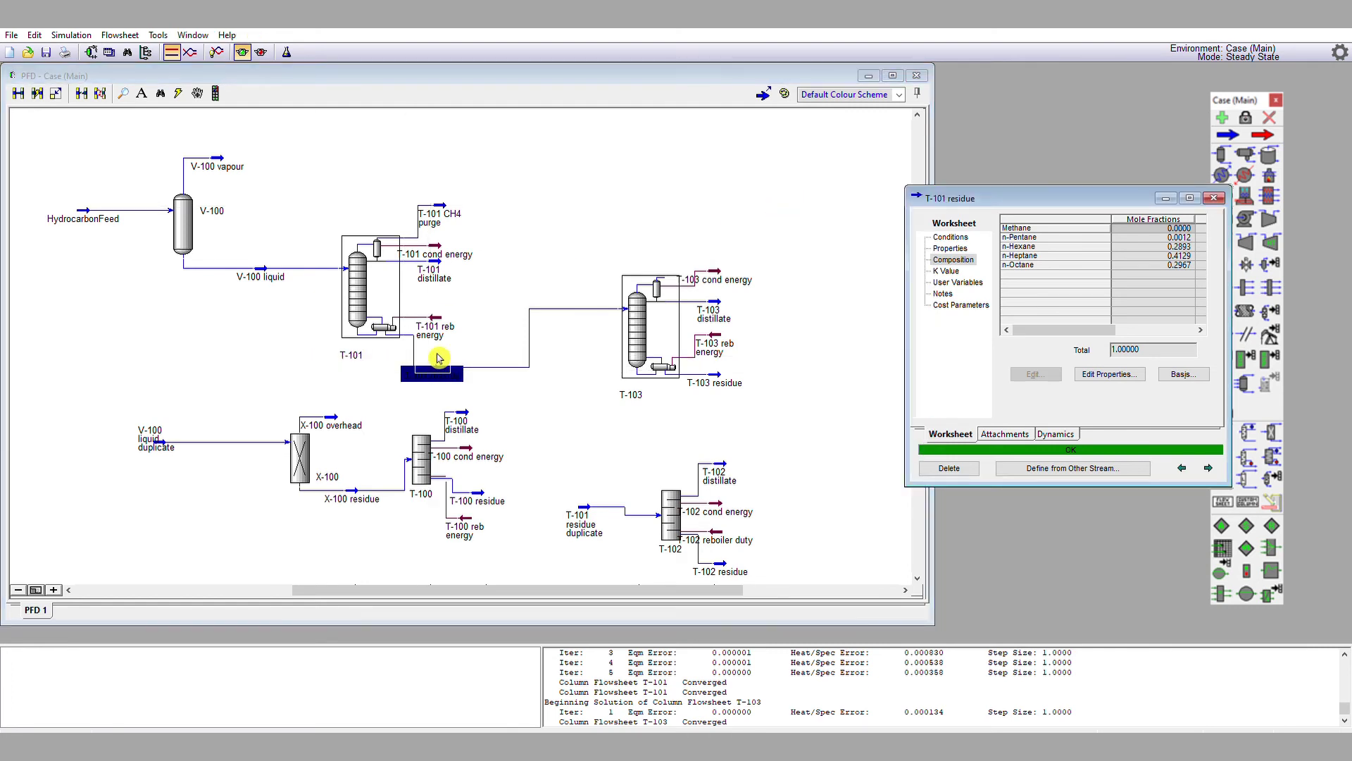
left_click_drag(1033, 189, 1029, 188)
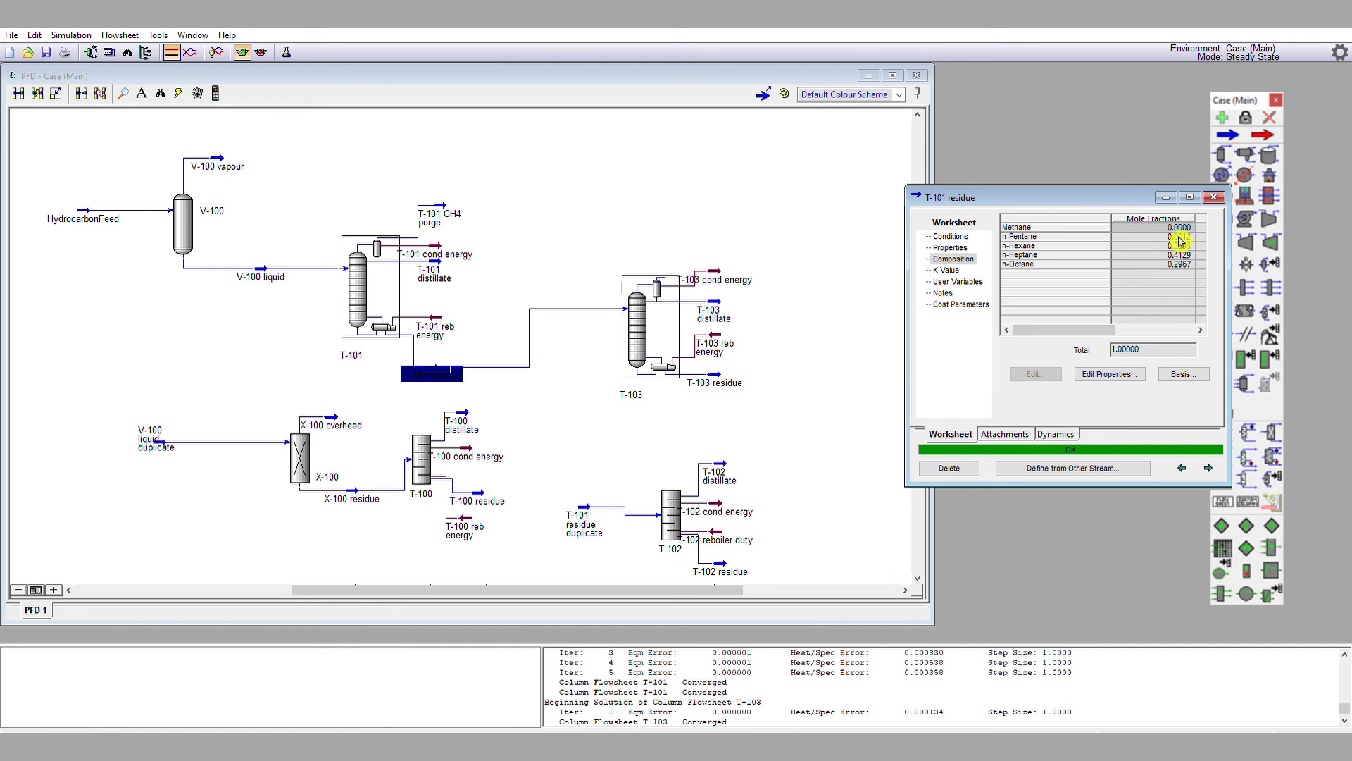
left_click_drag(1144, 198, 1014, 175)
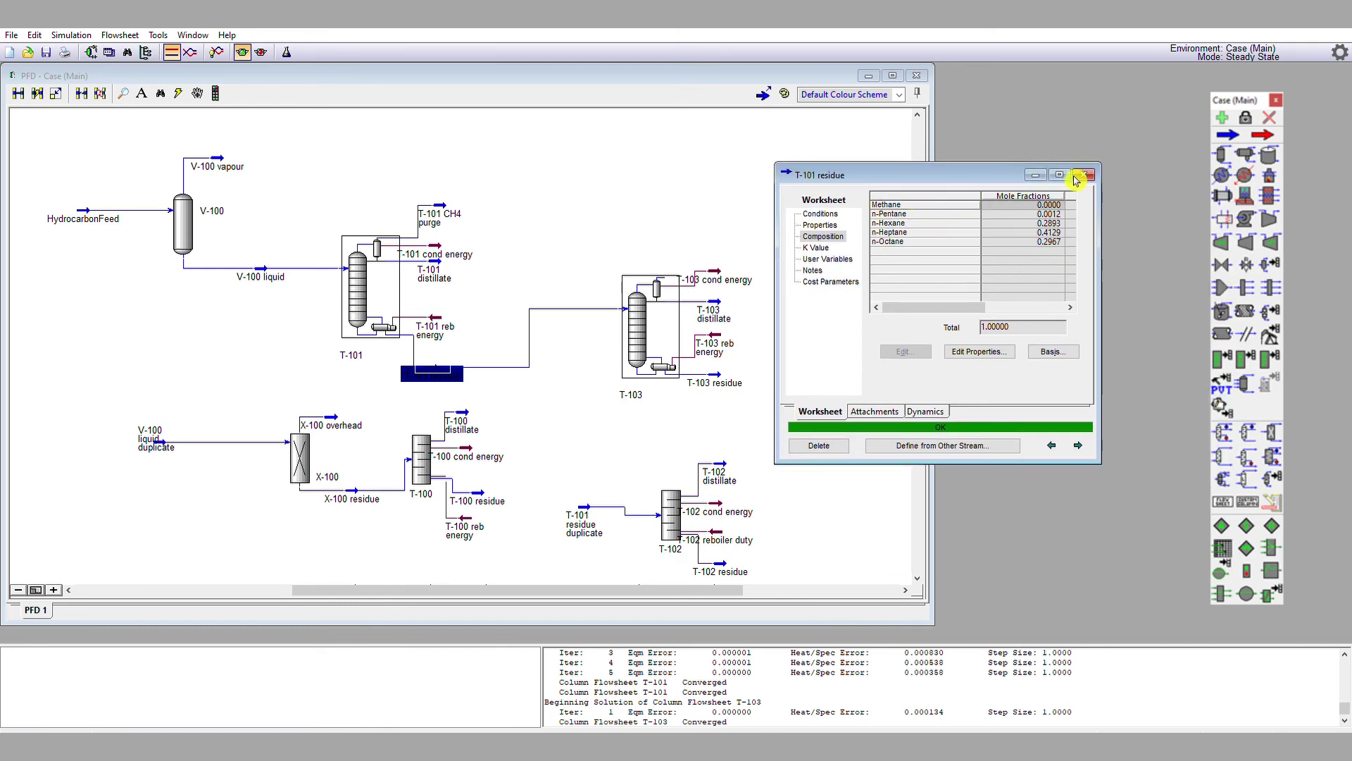
left_click(1096, 169)
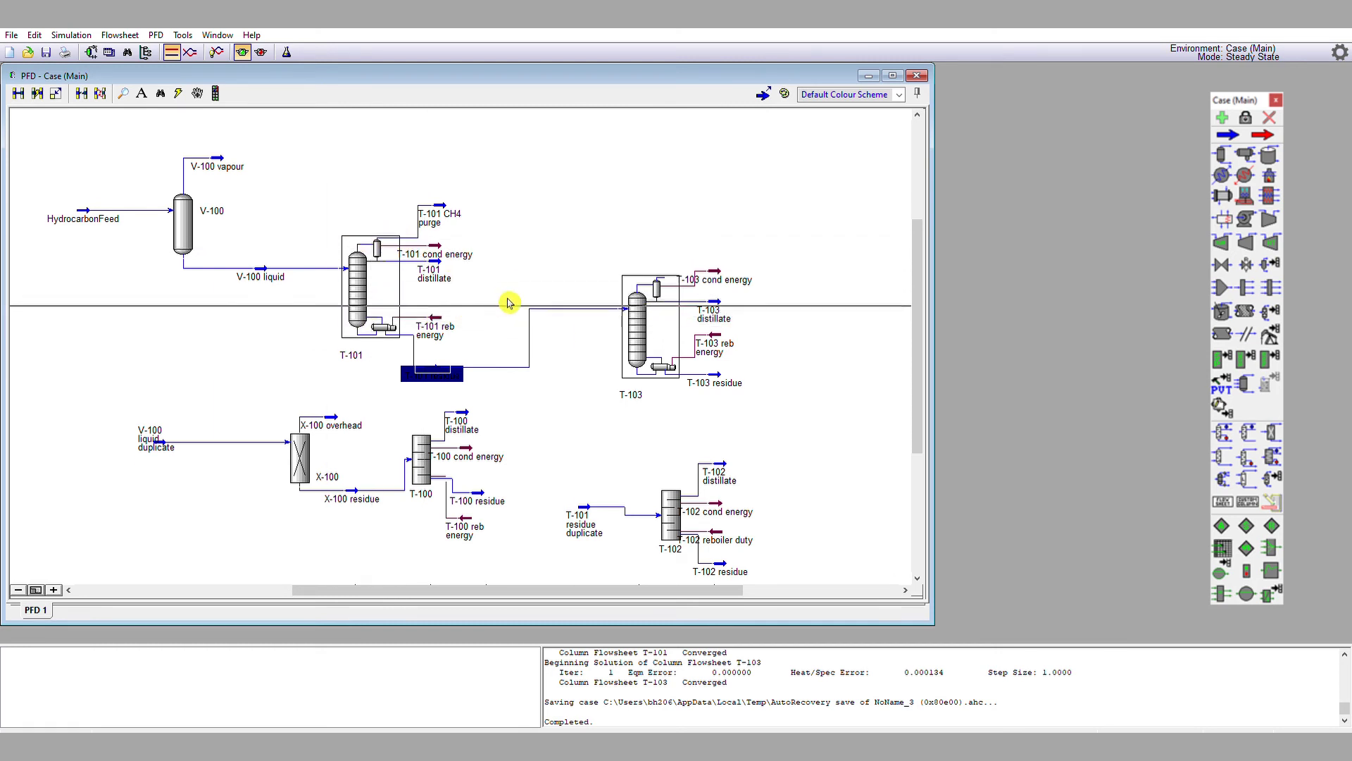
Check the T-103 distillate at 0.9017 n-hexane and 0.0037 n-pentane, then reopen T-103.
double_click(726, 301)
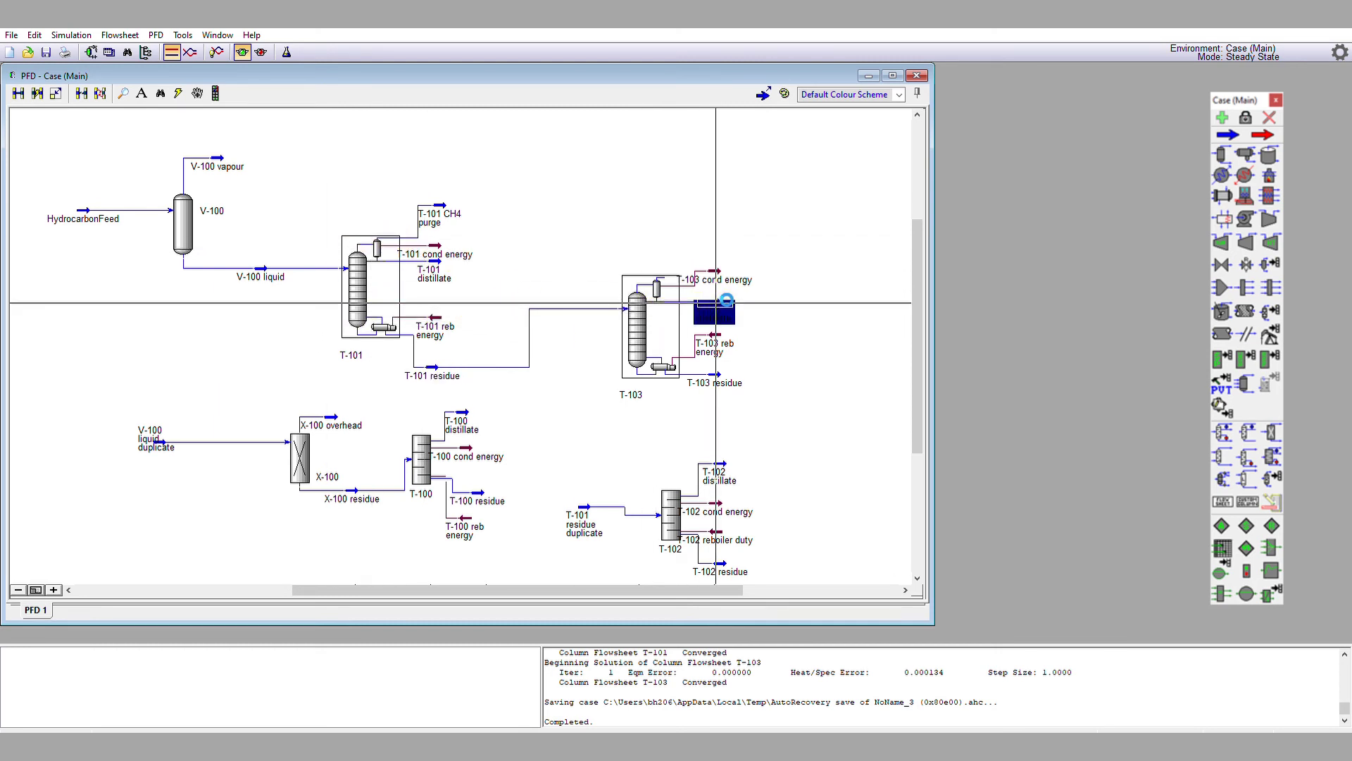
left_click(187, 324)
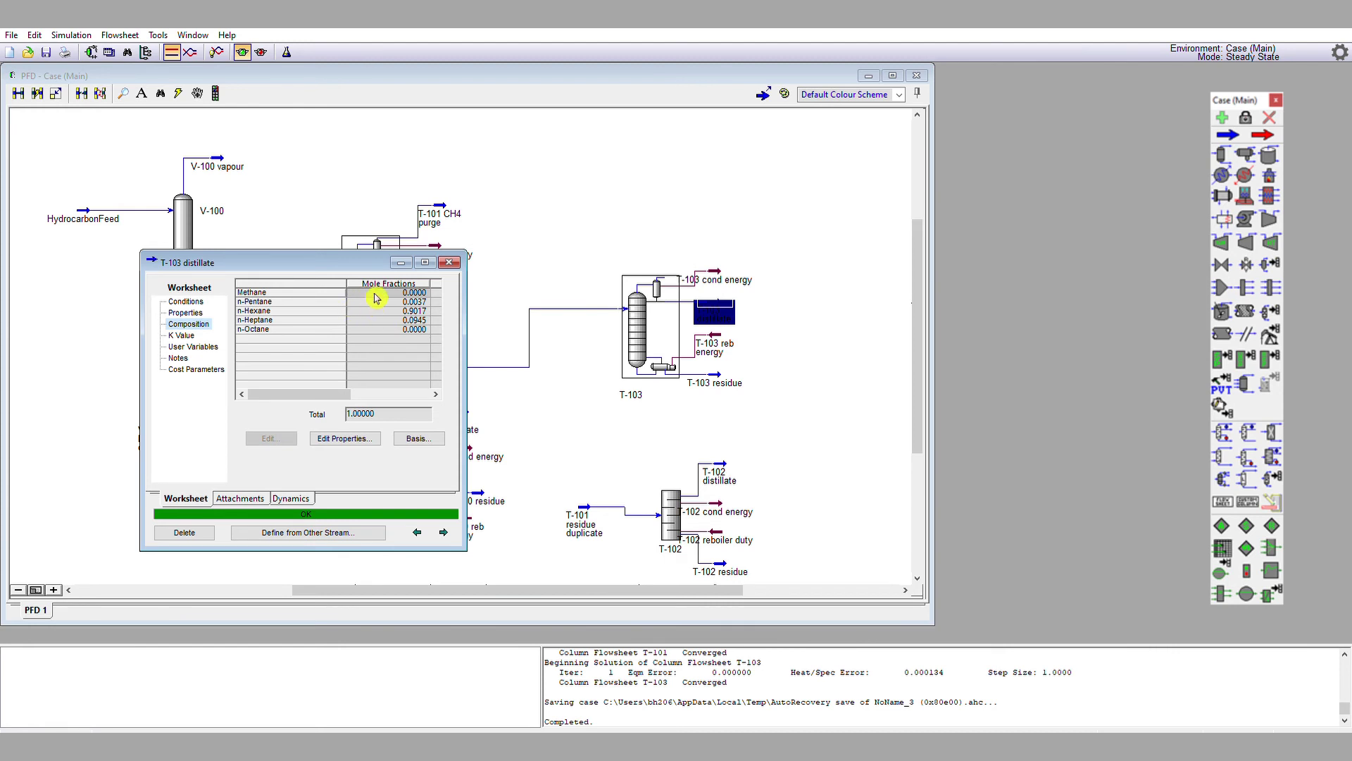
left_click(449, 262)
double_click(655, 333)
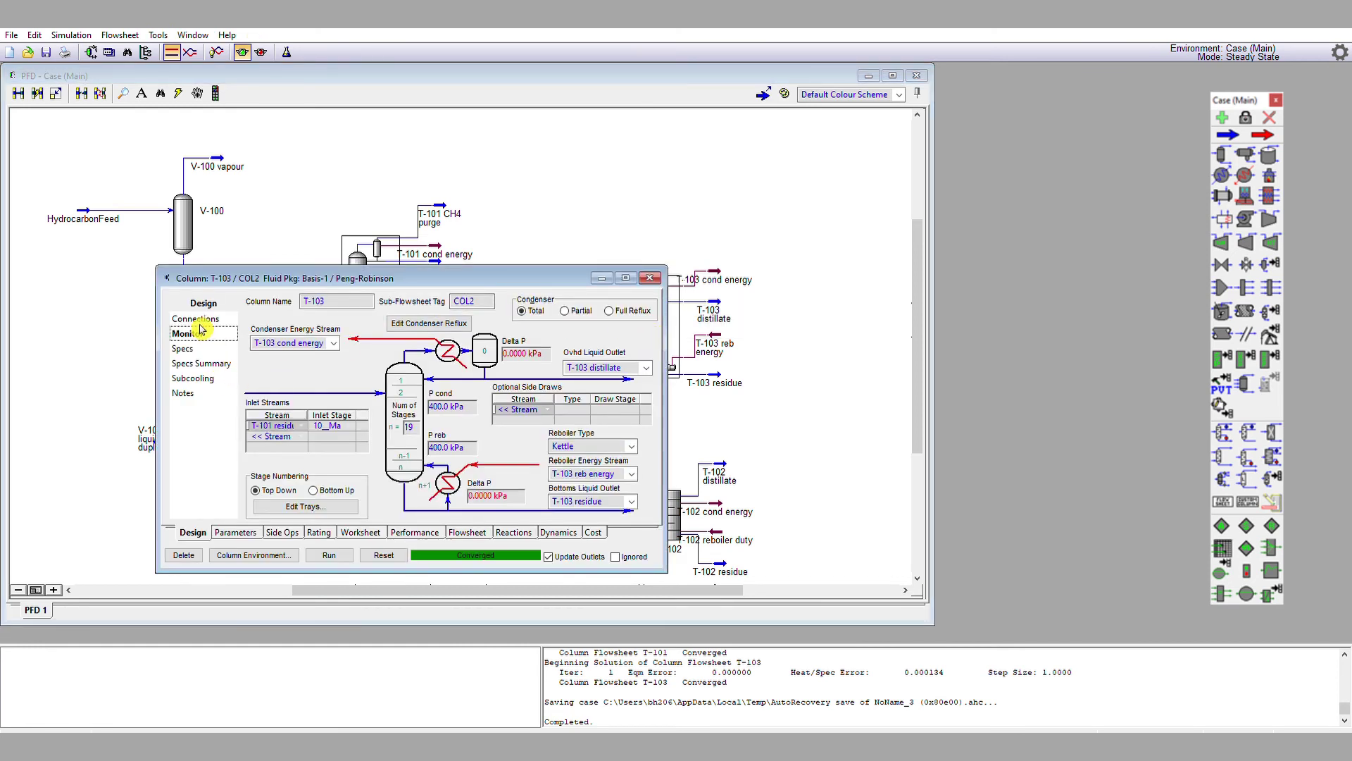
Make a 0.9017 Comp Fraction spec active instead of Distillate Rate, with reflux ratio 5.
left_click(188, 333)
left_click_drag(425, 281, 599, 192)
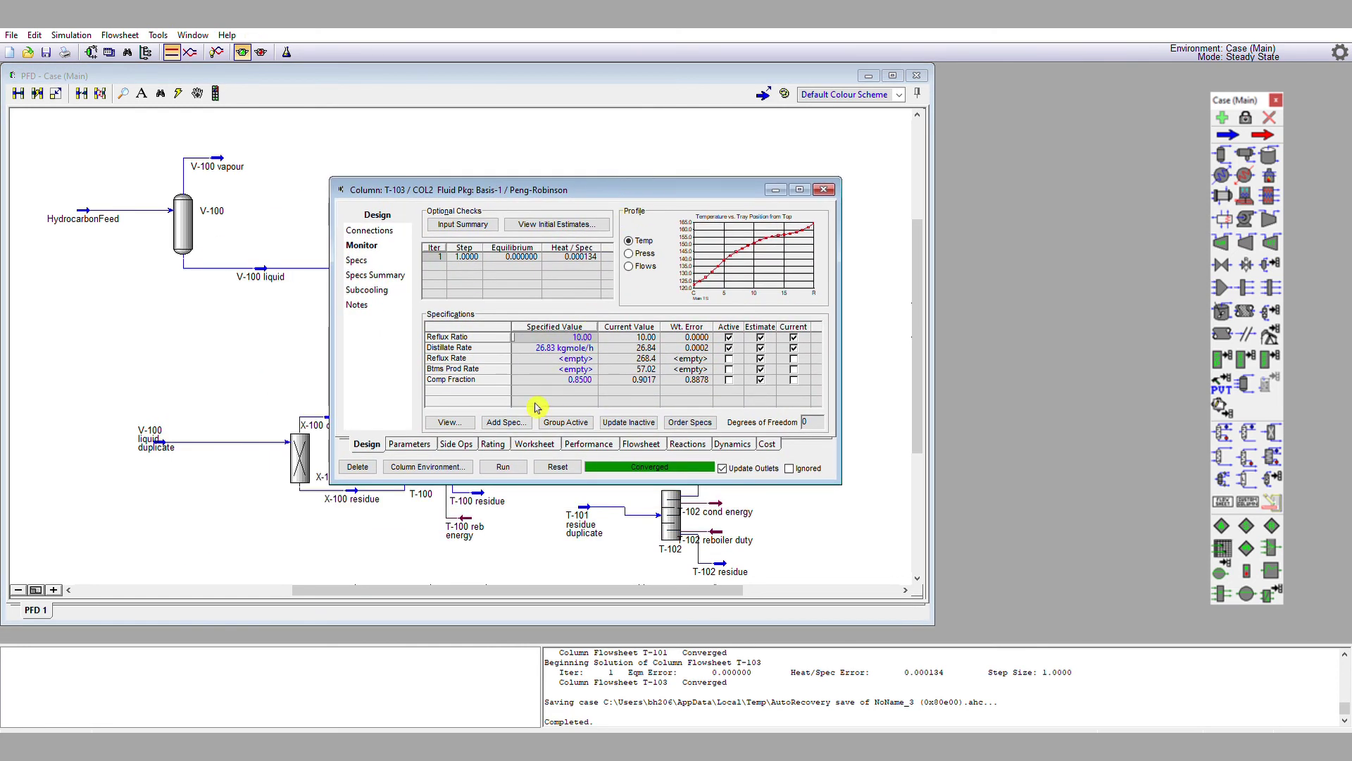
left_click(556, 380)
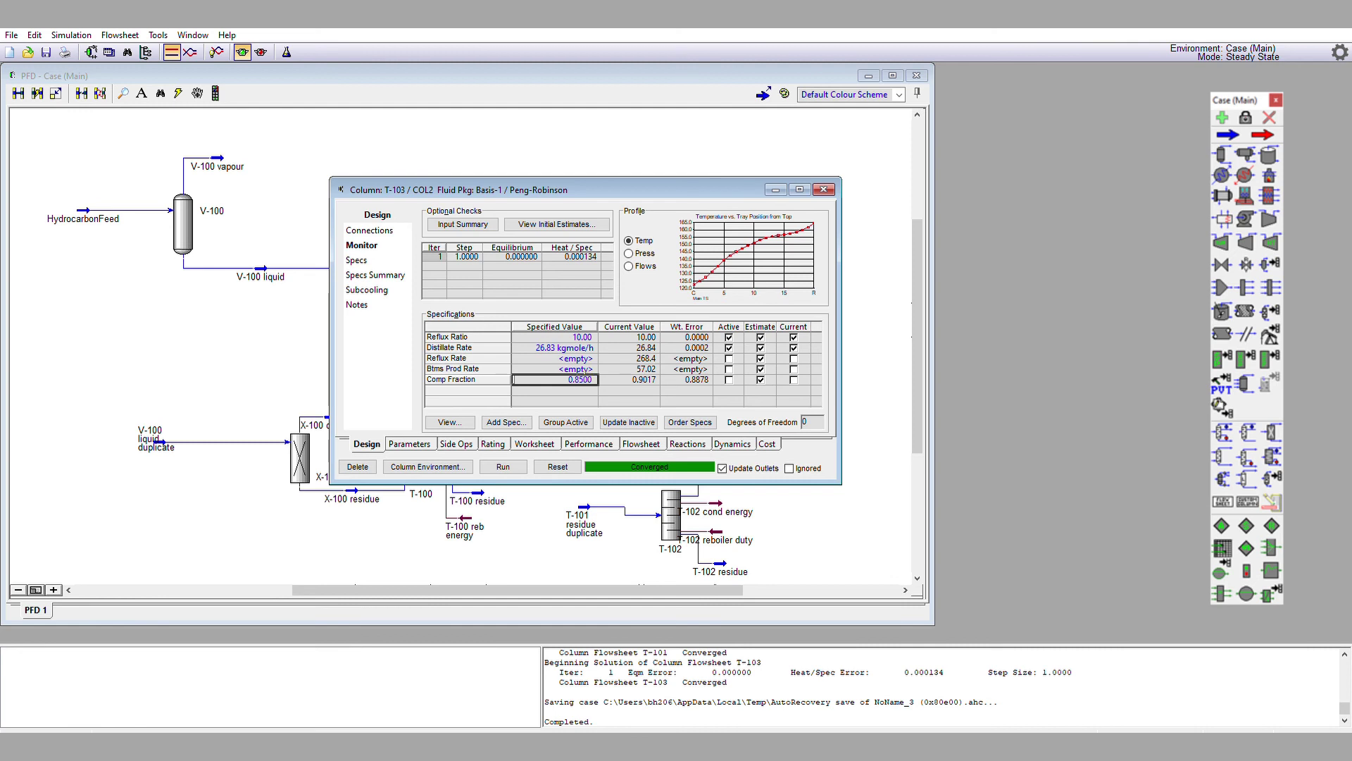
type("0.9017")
key("Return")
left_click(729, 348)
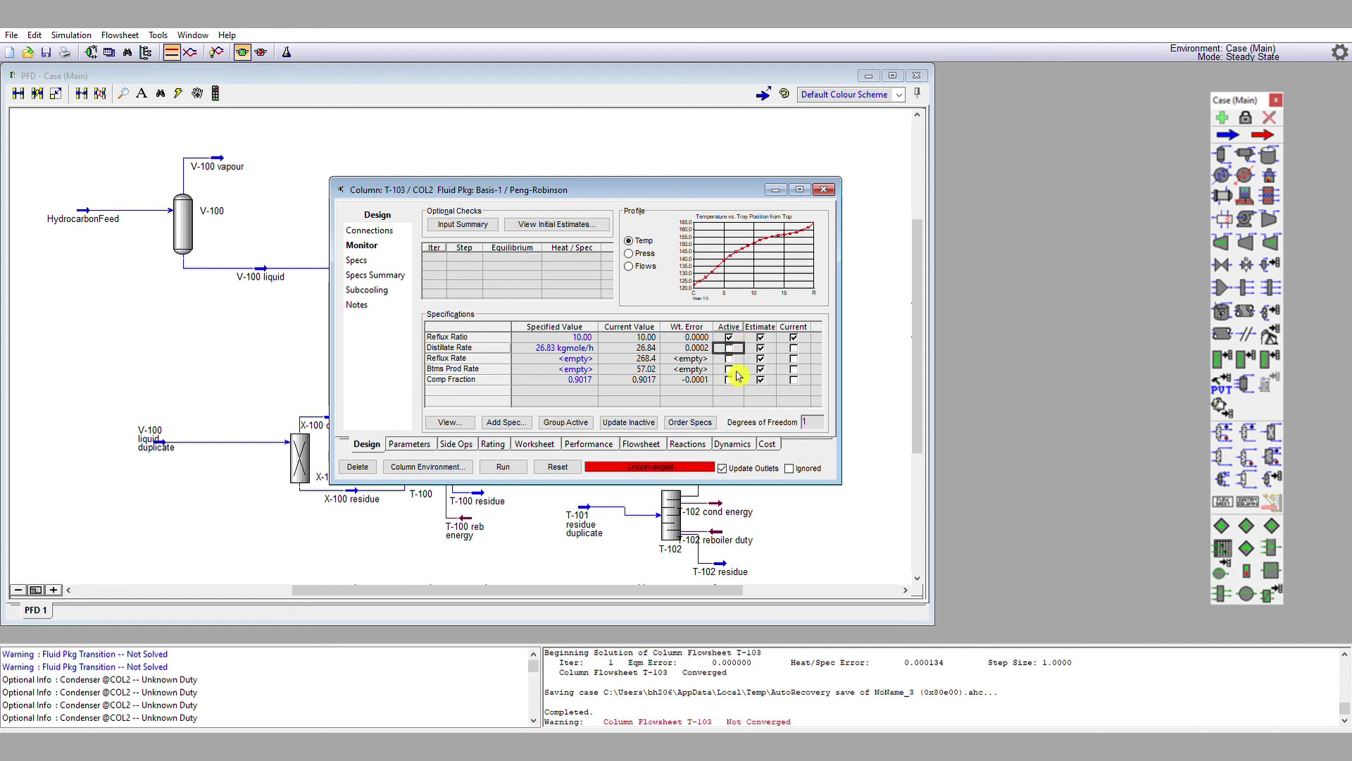
left_click(729, 380)
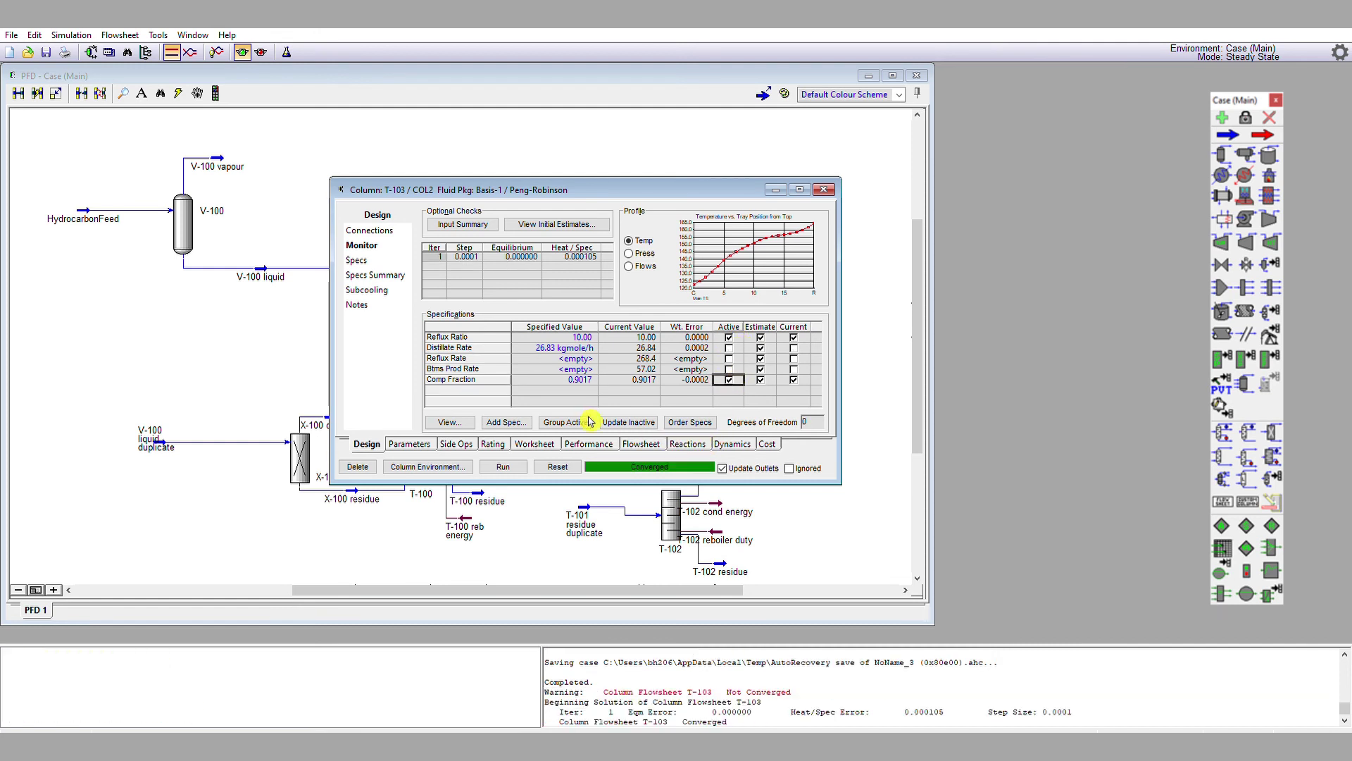
left_click(577, 337)
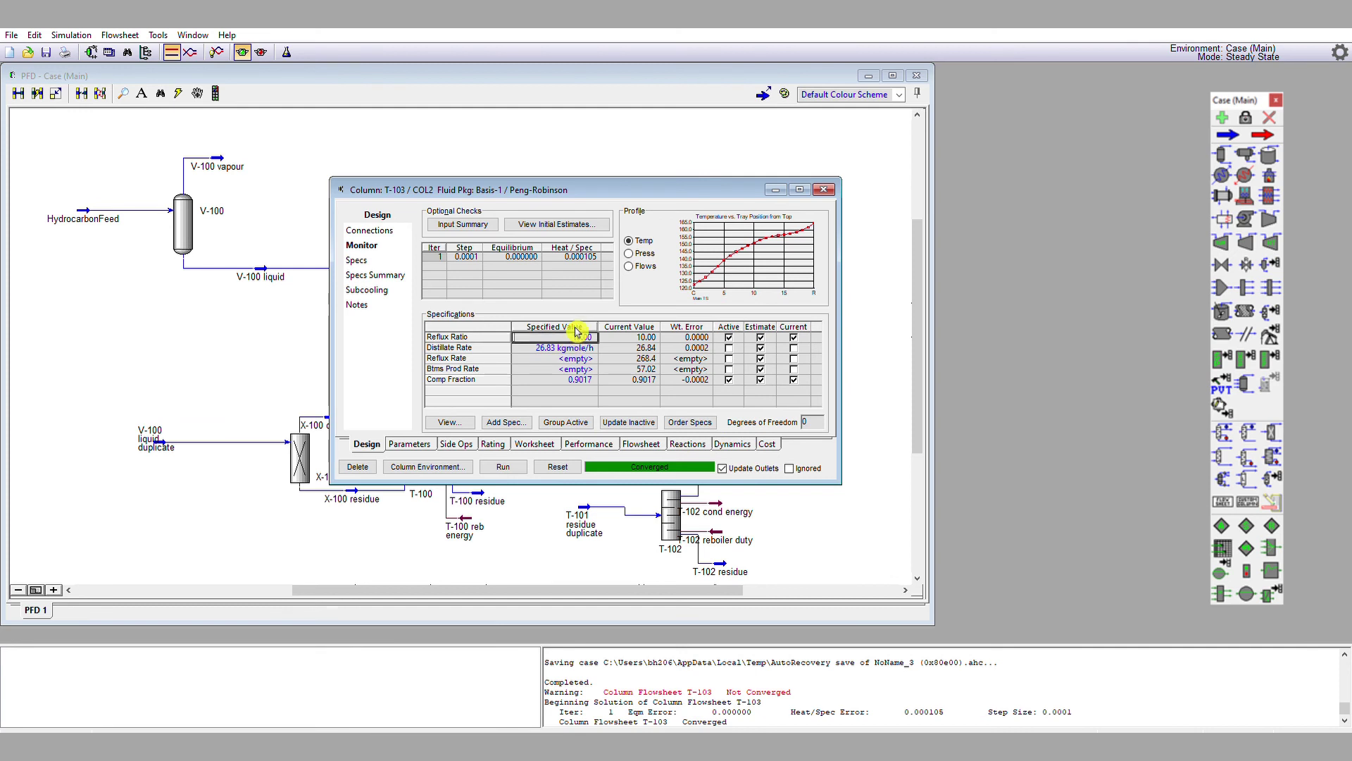
type("5")
key("Return")
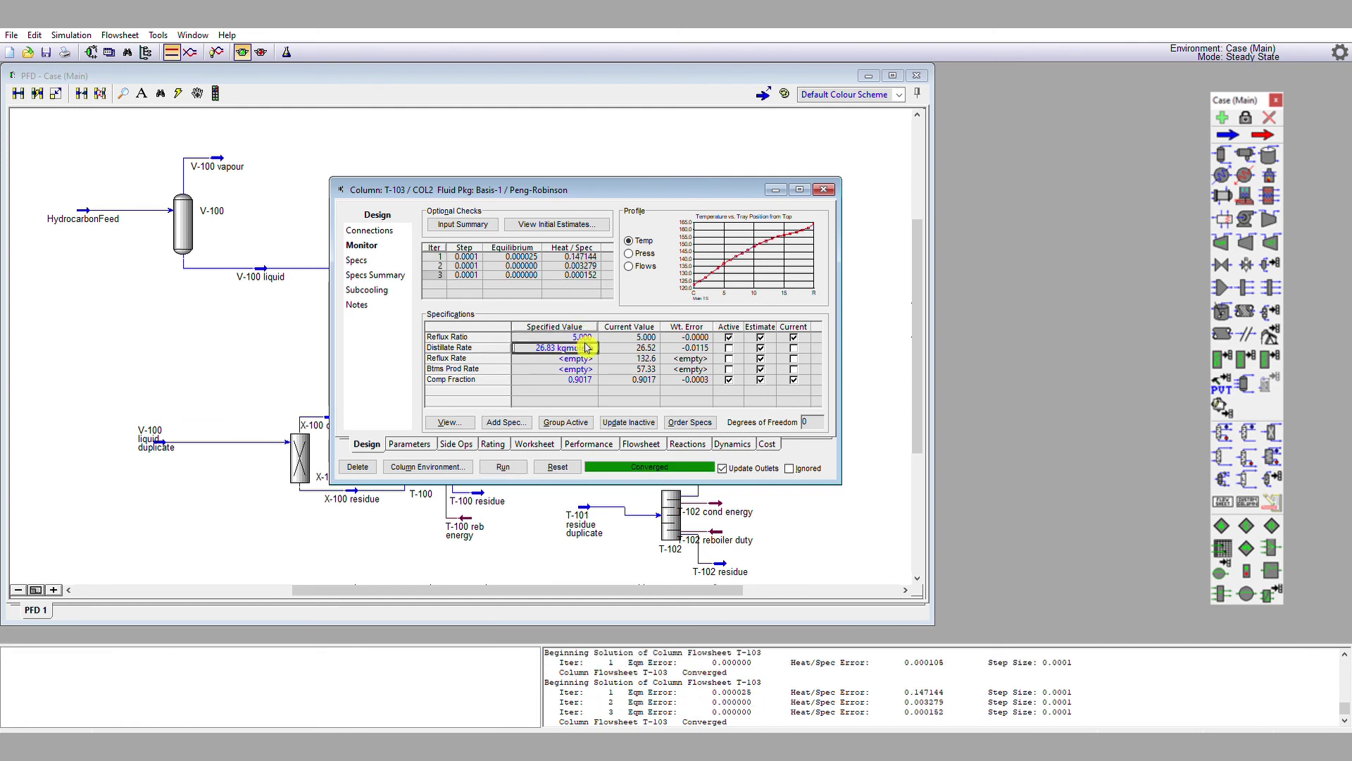
Raise the Comp Fraction target stepwise 0.92, 0.95, 0.97, 0.98 to 0.99, and reflux ratio to 7.
left_click(579, 379)
type("0.92")
key("Return")
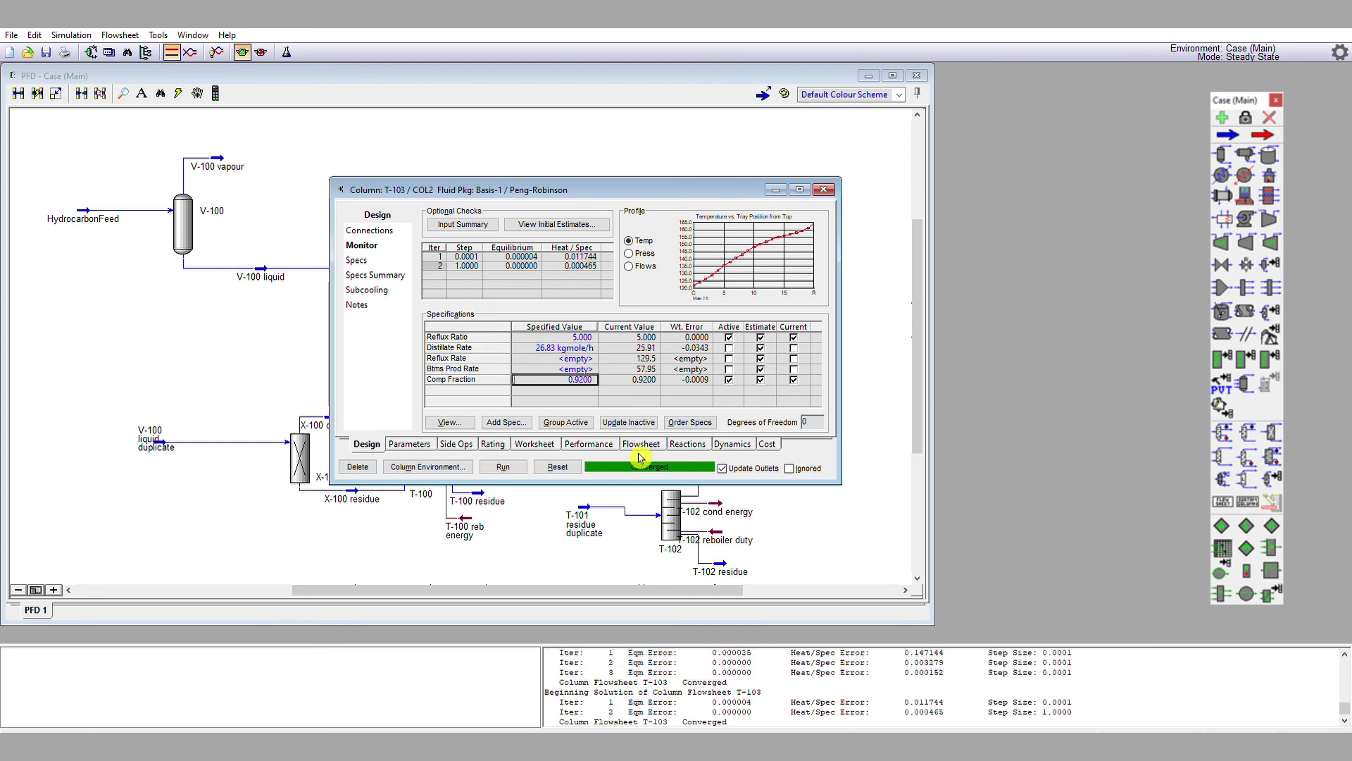
type("0.95")
key("Return")
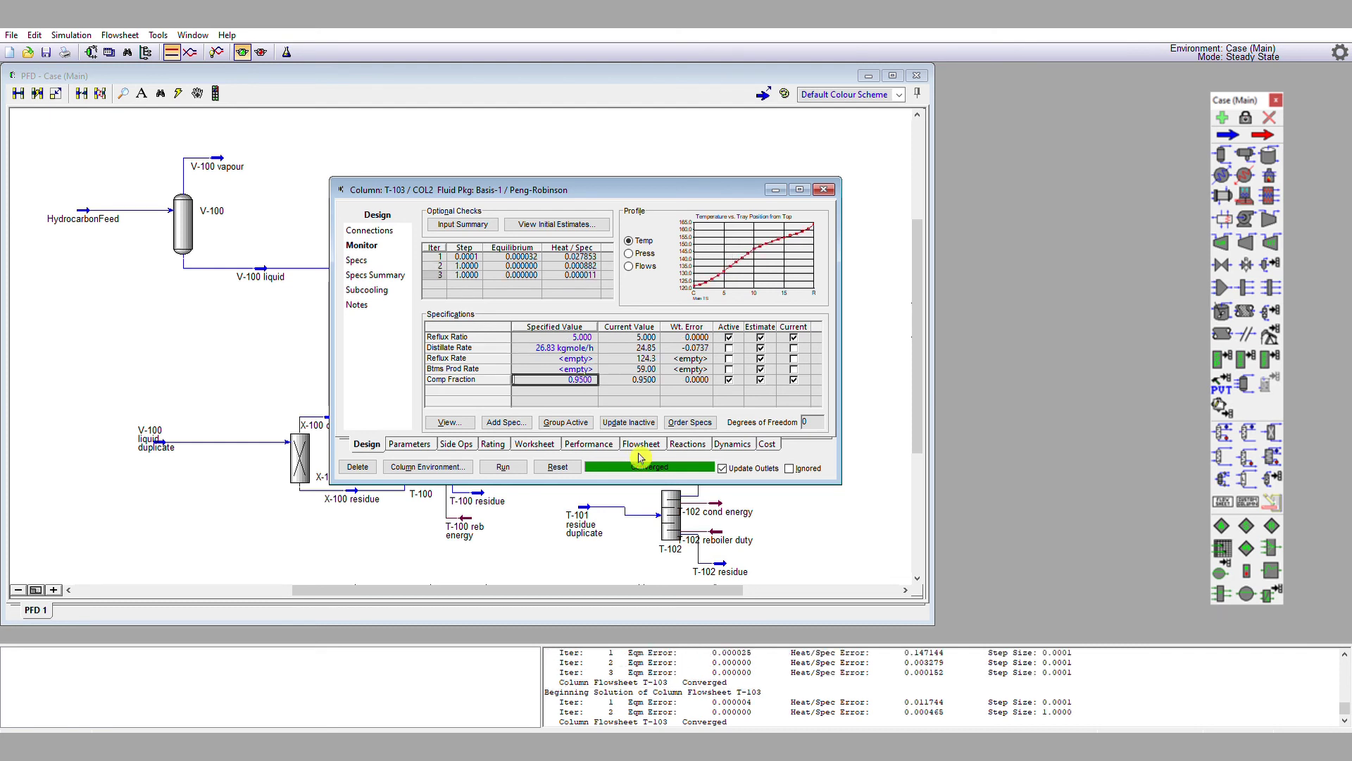
type("0.97")
key("Return")
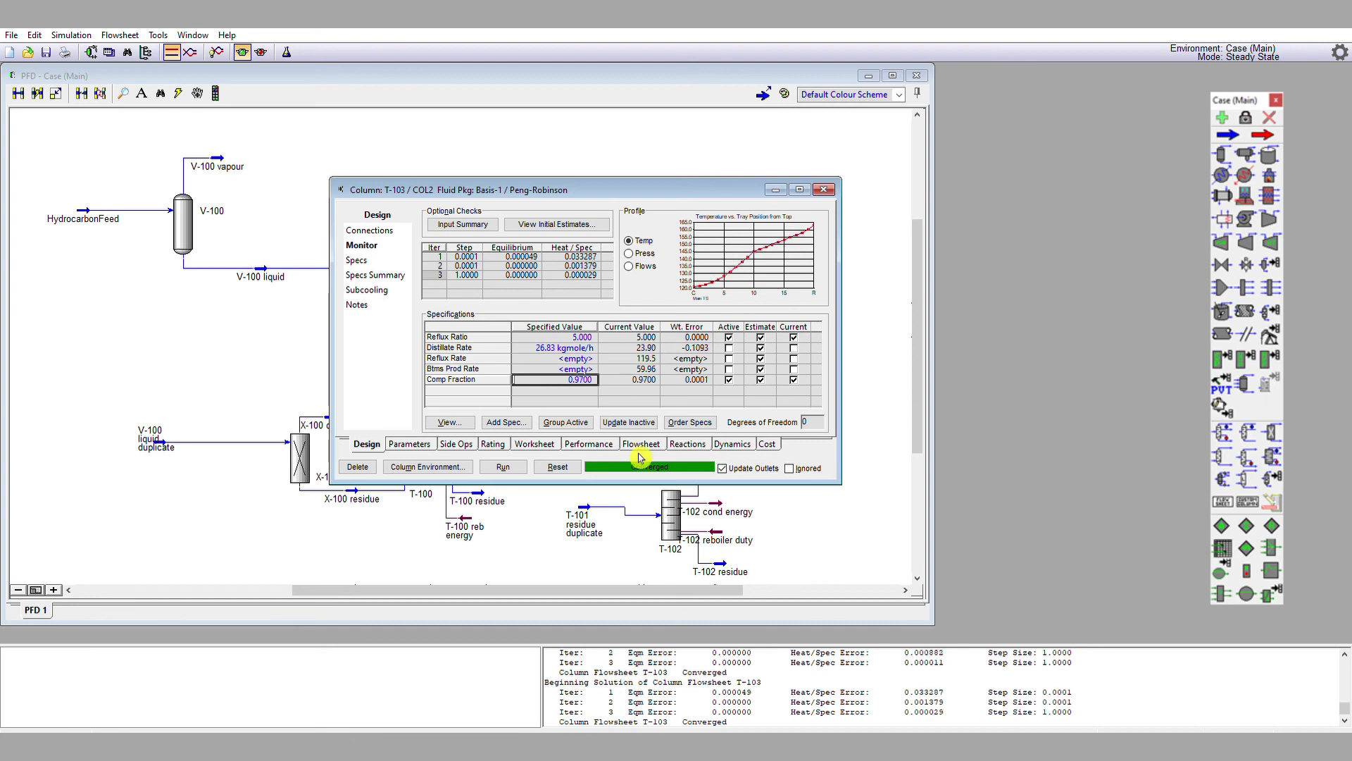
type("0.98")
key("Return")
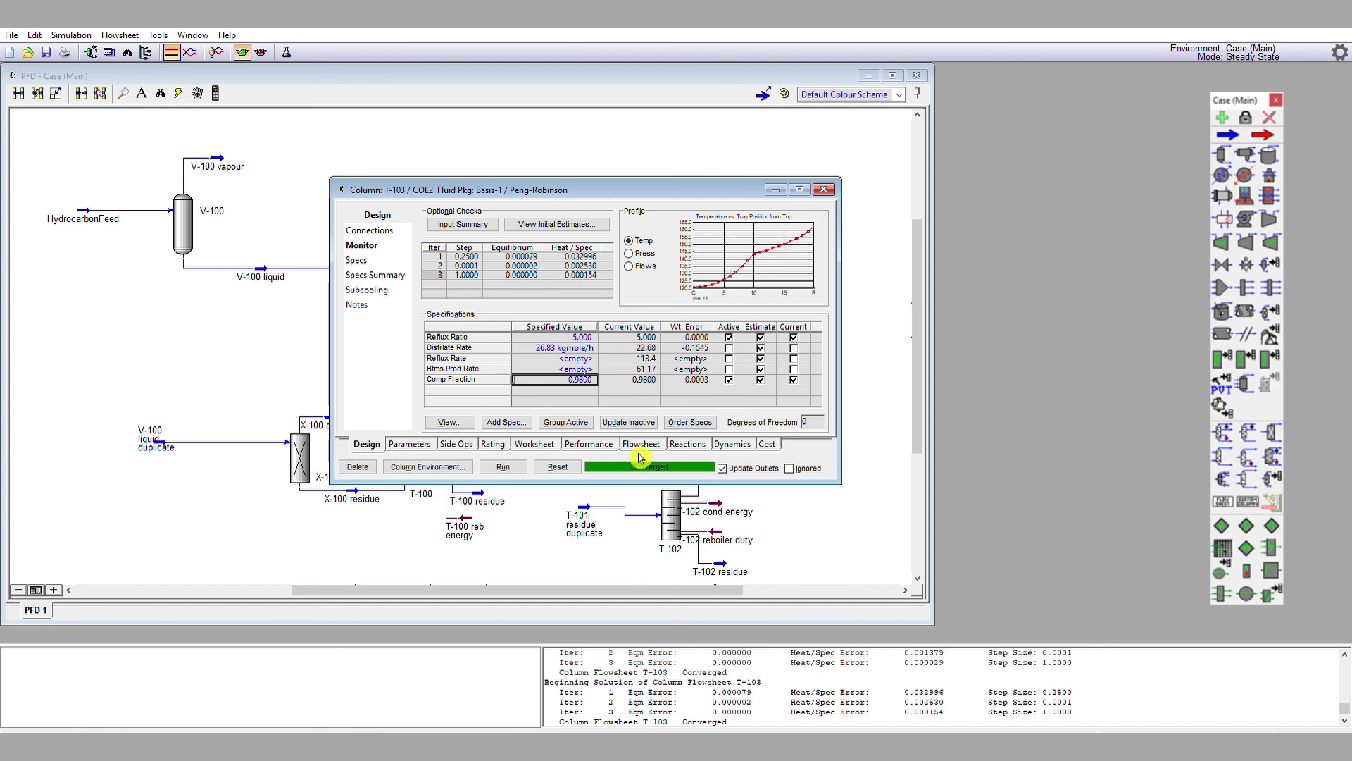
type("0.99")
key("Return")
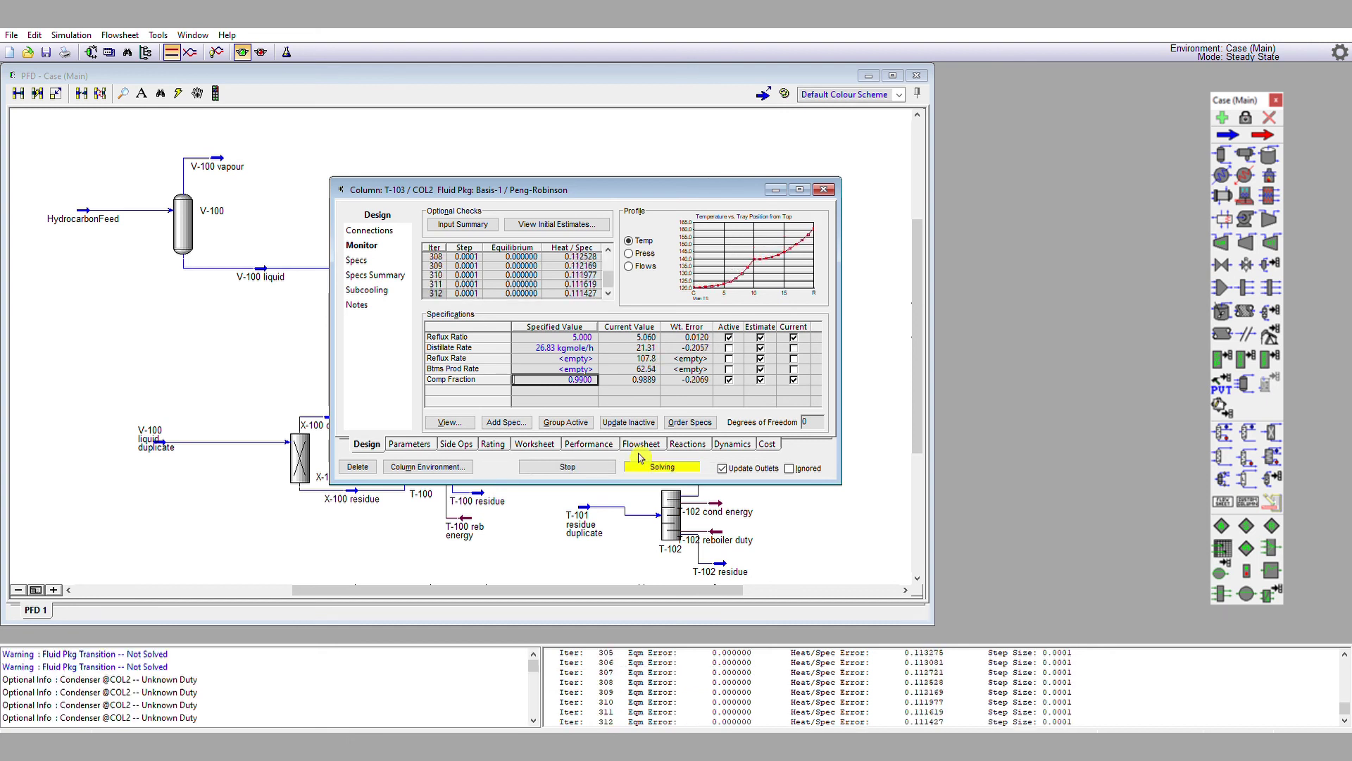
left_click(584, 338)
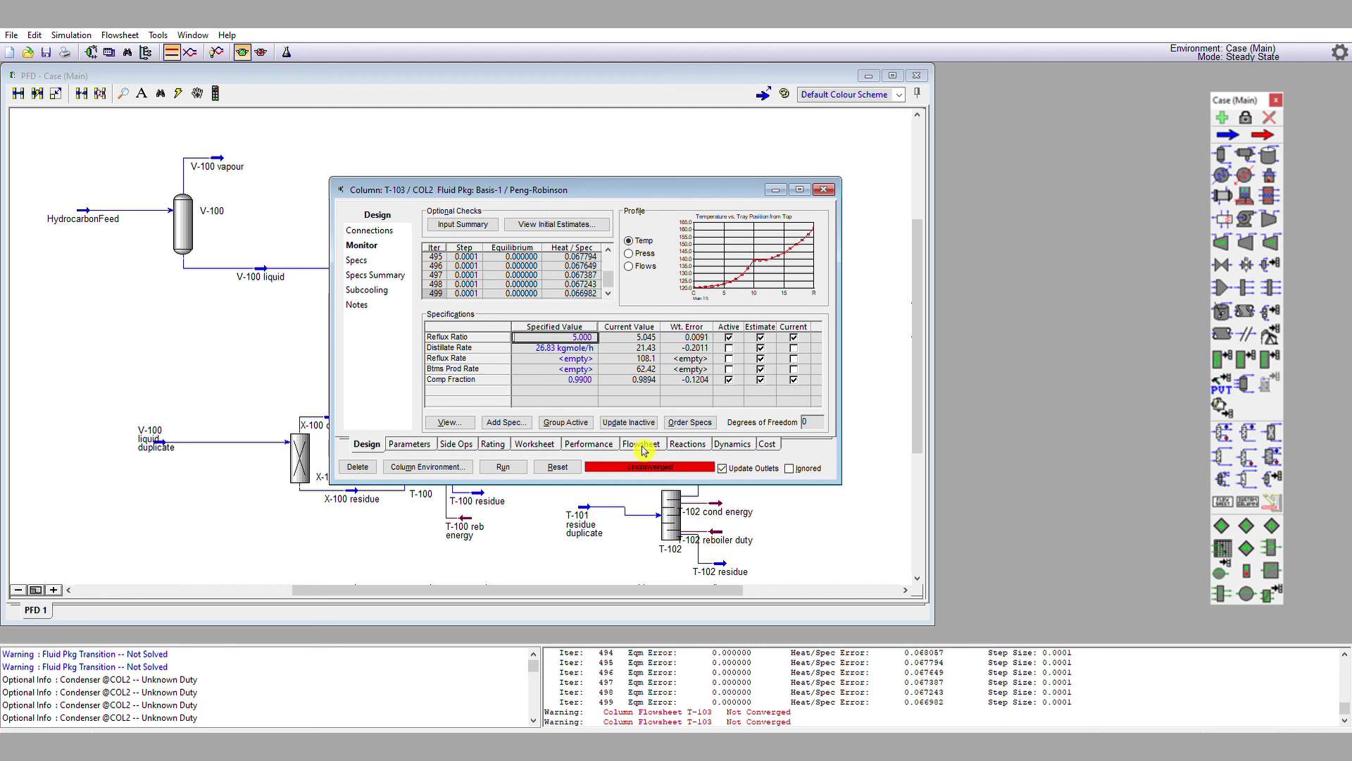
type("7")
key("Return")
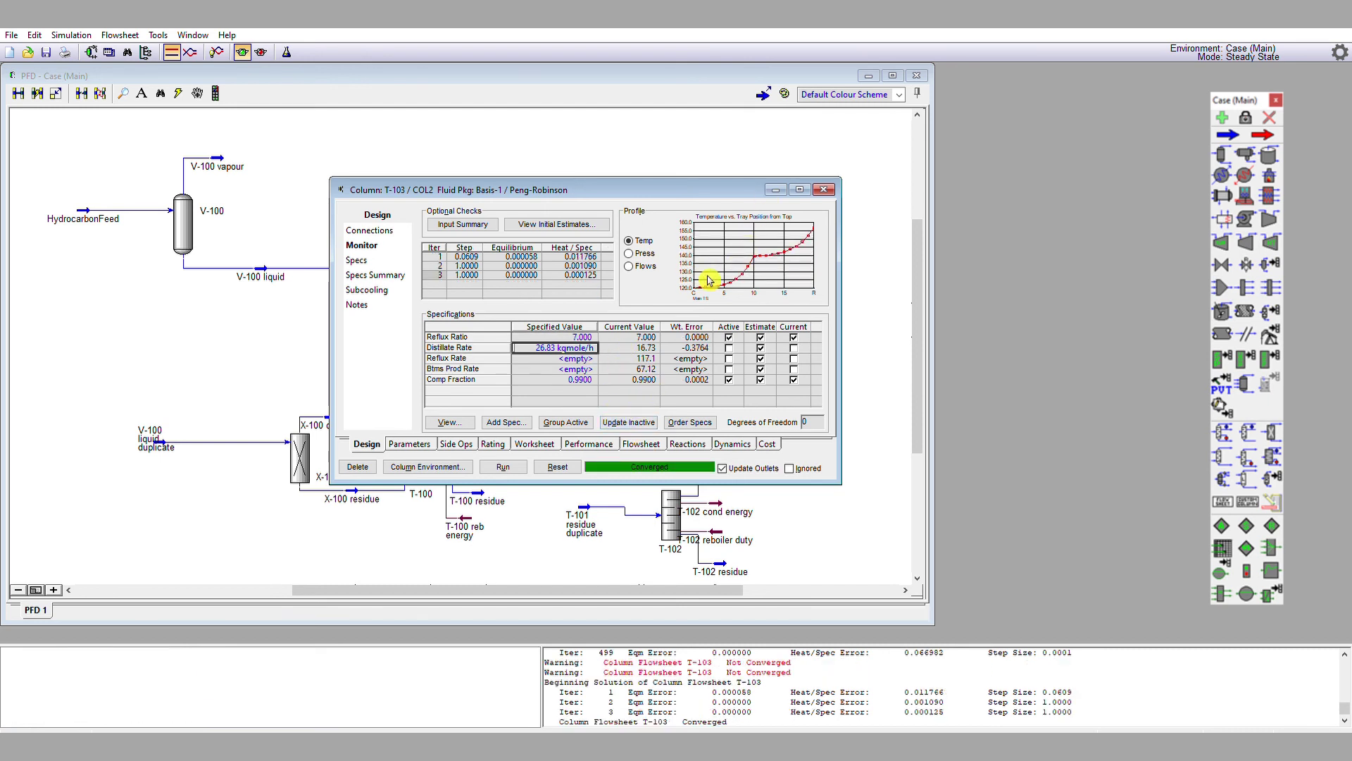
Check the T-103 residue (no n-pentane) and distillate (0.9900 n-Hexane, 0.0060 n-Pentane) compositions.
left_click(823, 190)
double_click(724, 371)
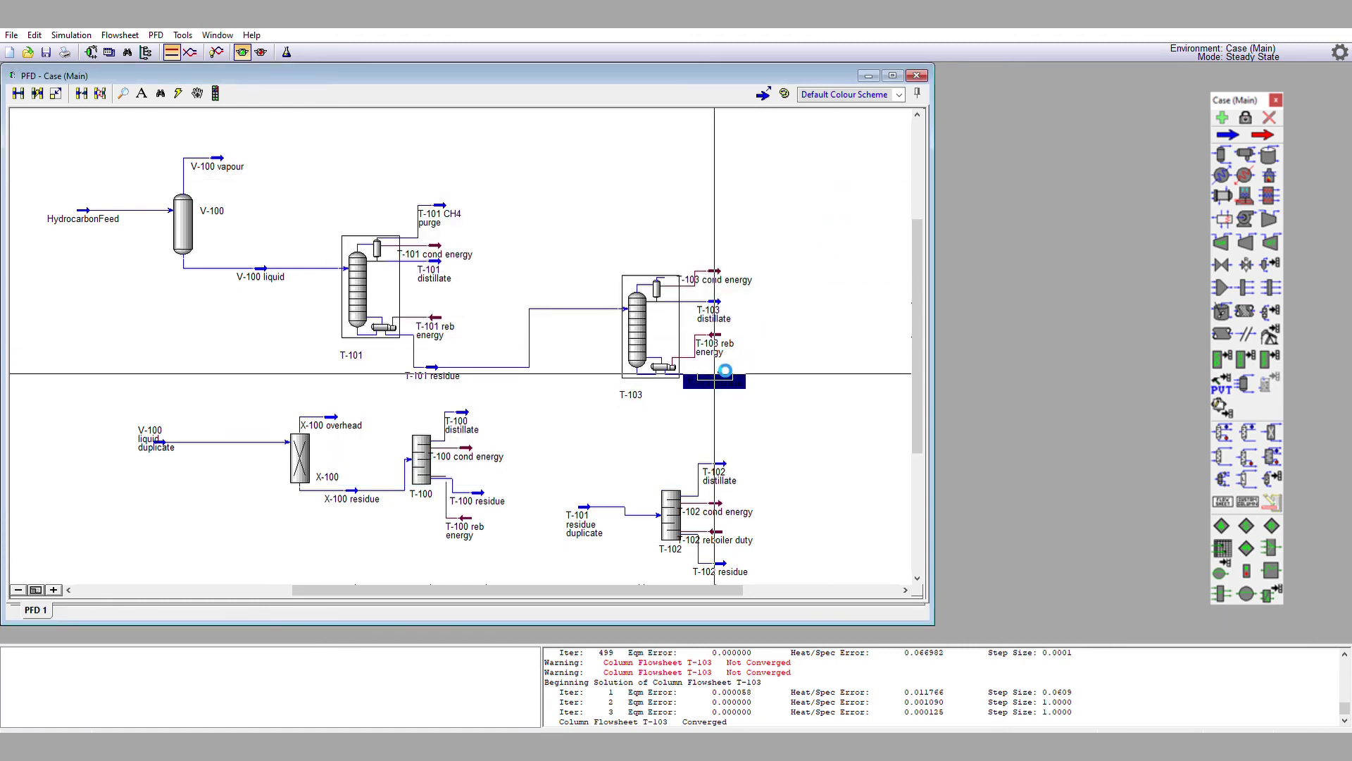
left_click(234, 353)
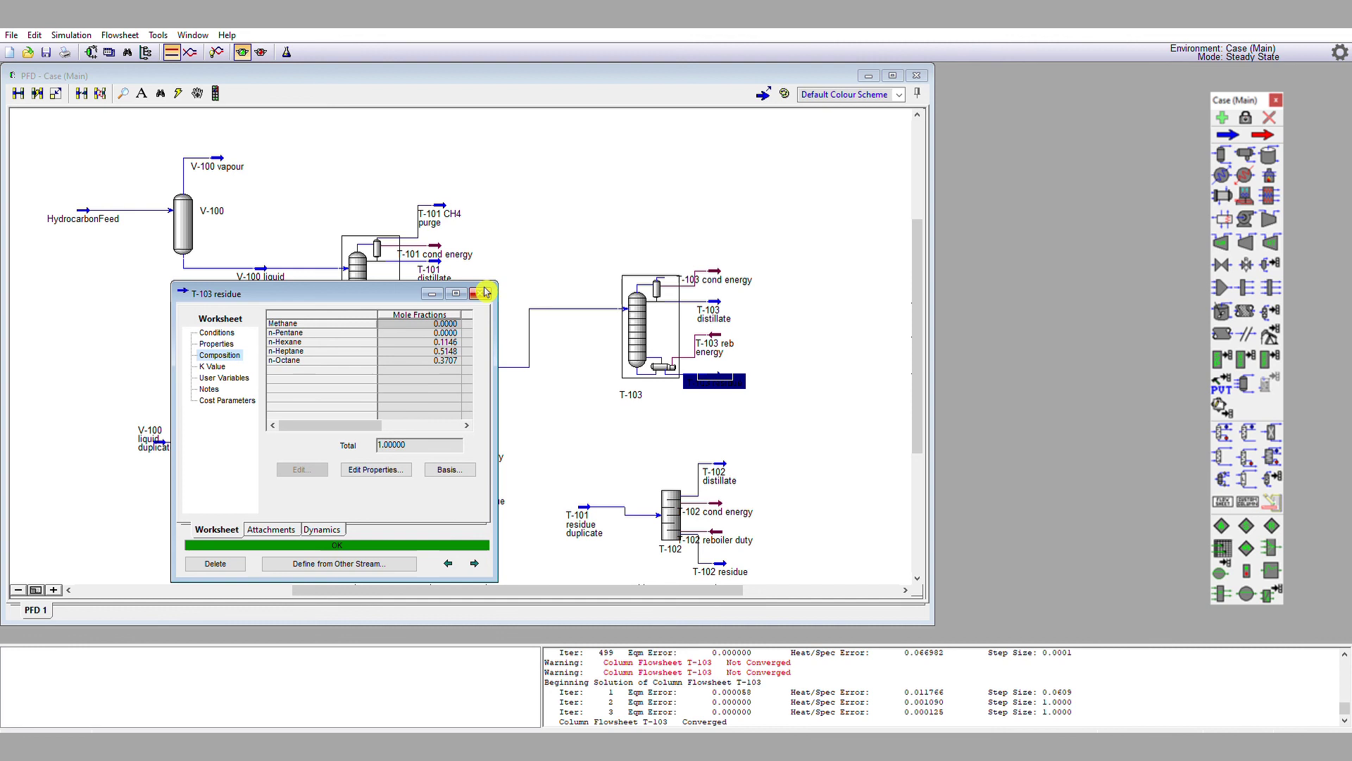
left_click(481, 293)
double_click(715, 301)
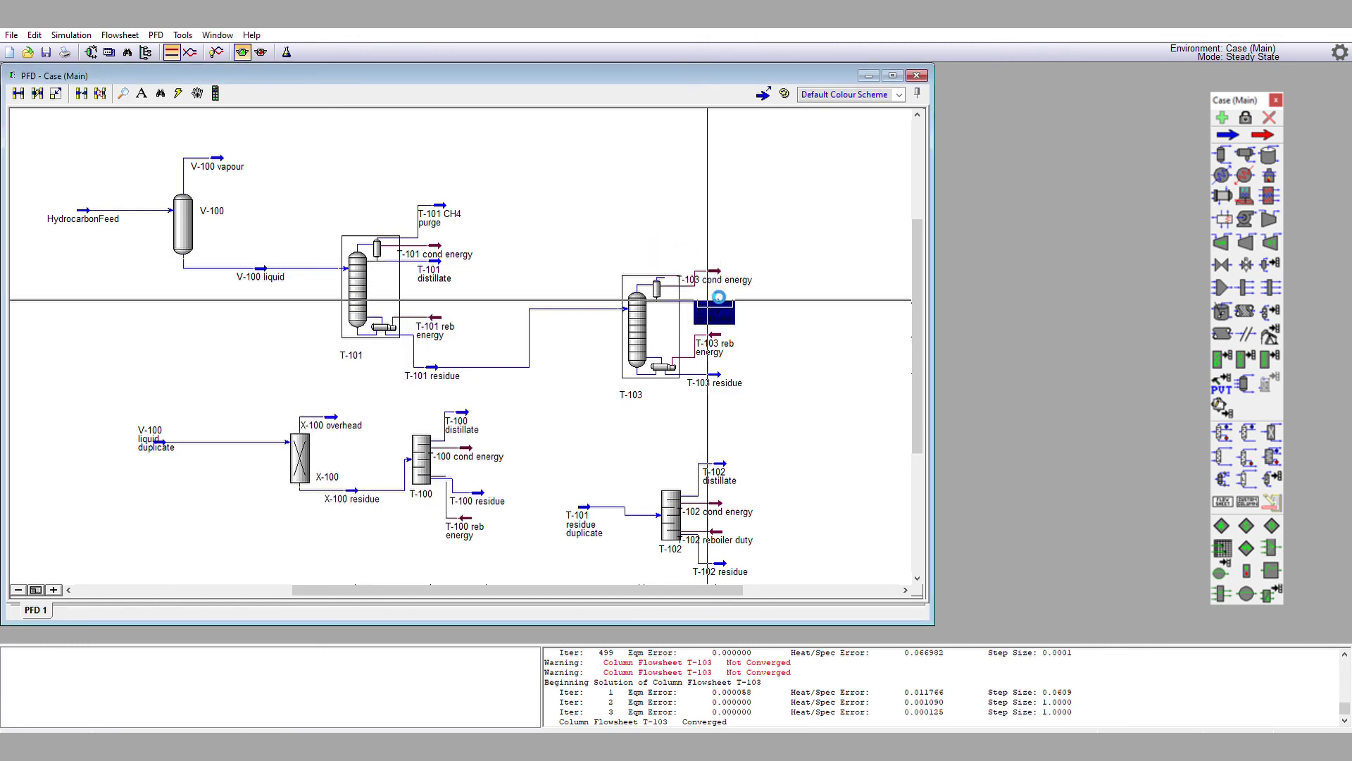
left_click(236, 371)
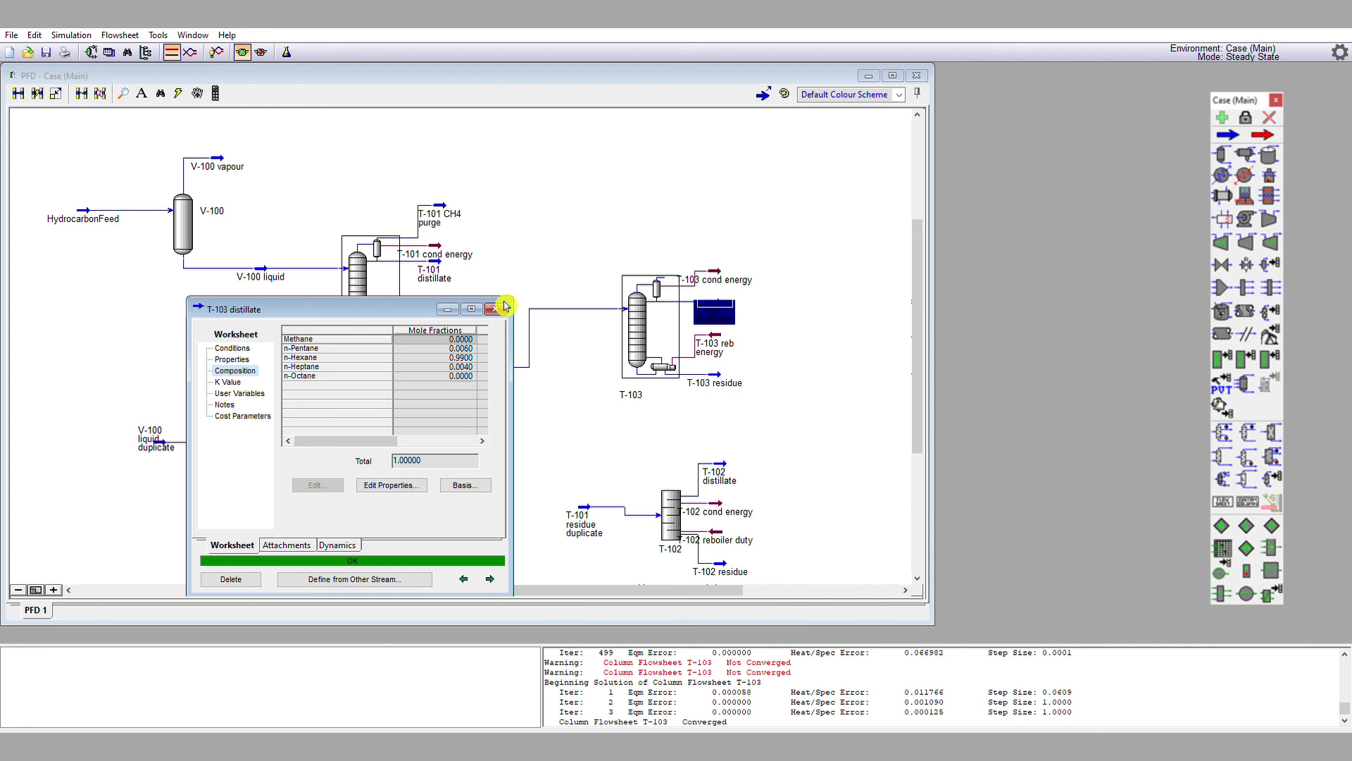
left_click(503, 305)
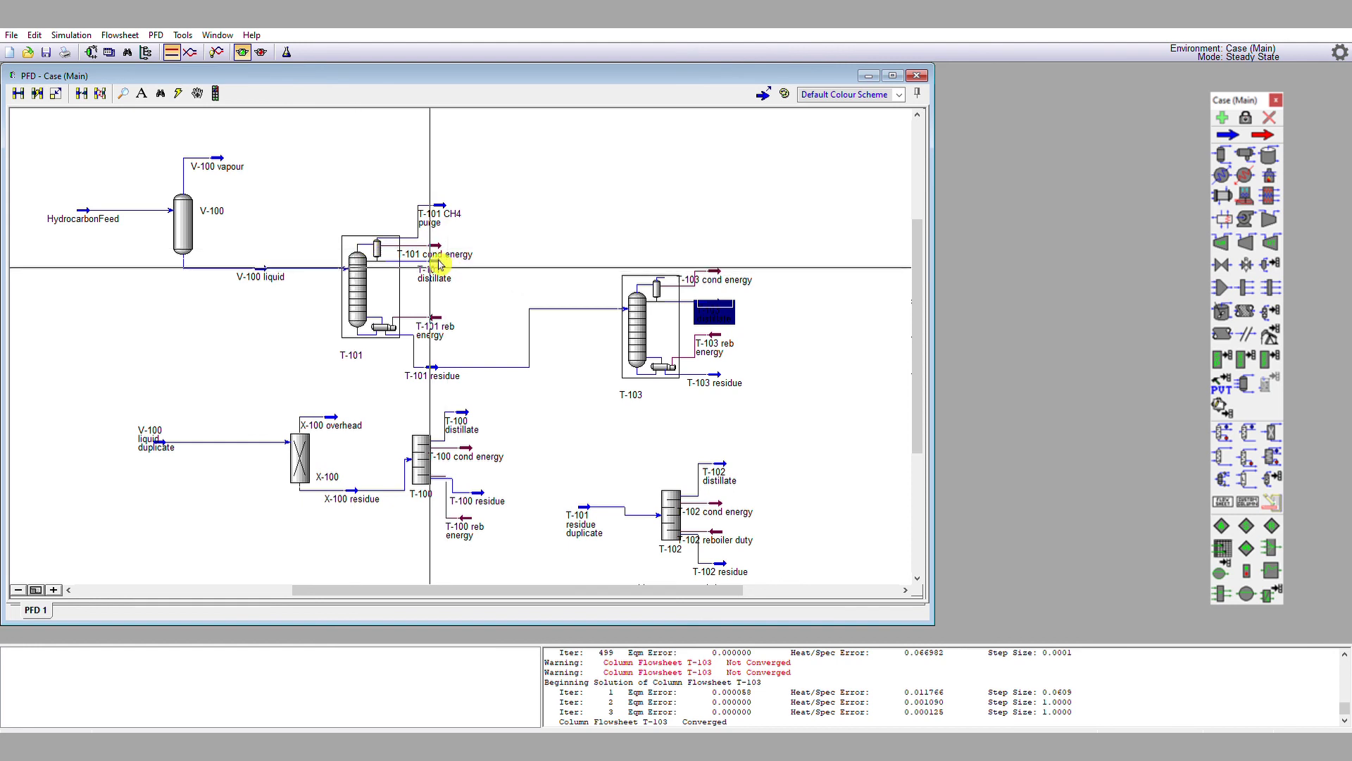
Confirm T-101 distillate is 0.97 n-pentane, then reposition the T-101 residue stream between the columns.
double_click(364, 310)
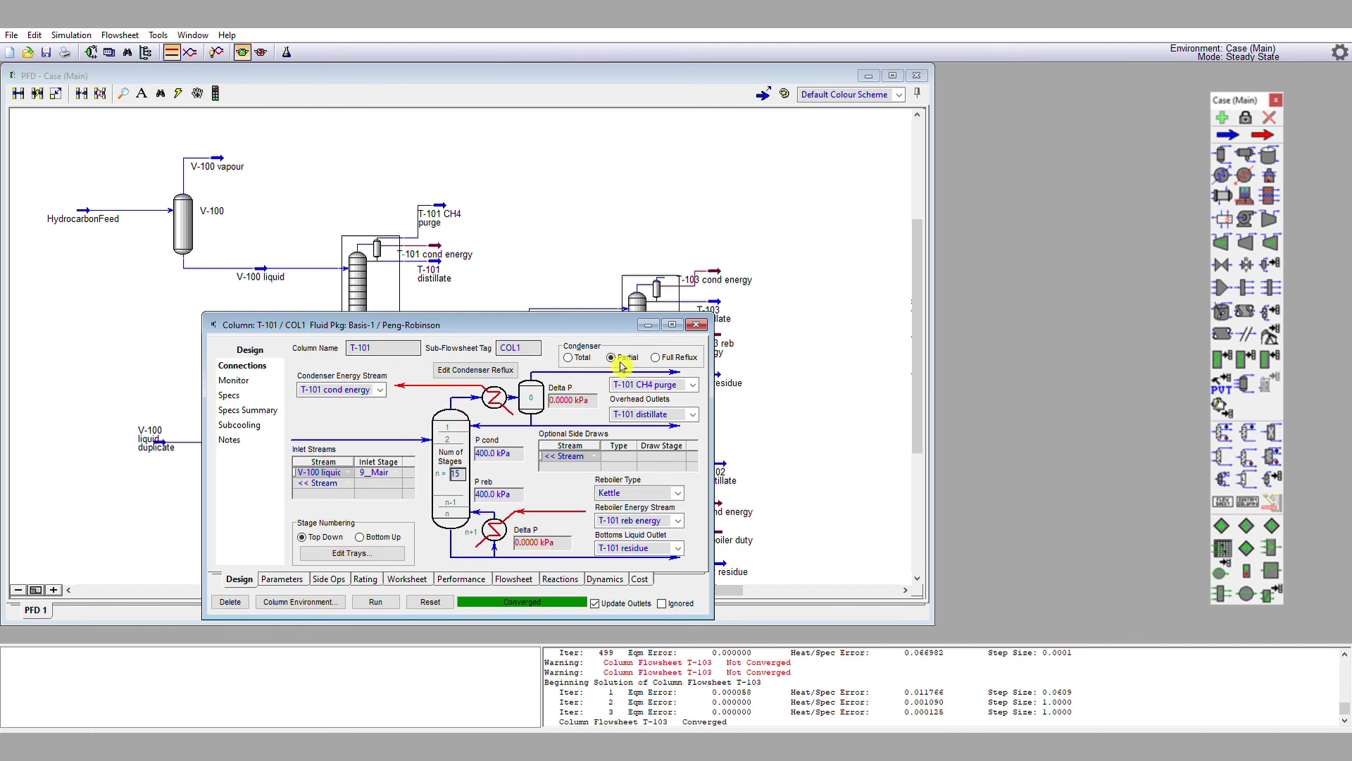
left_click(697, 324)
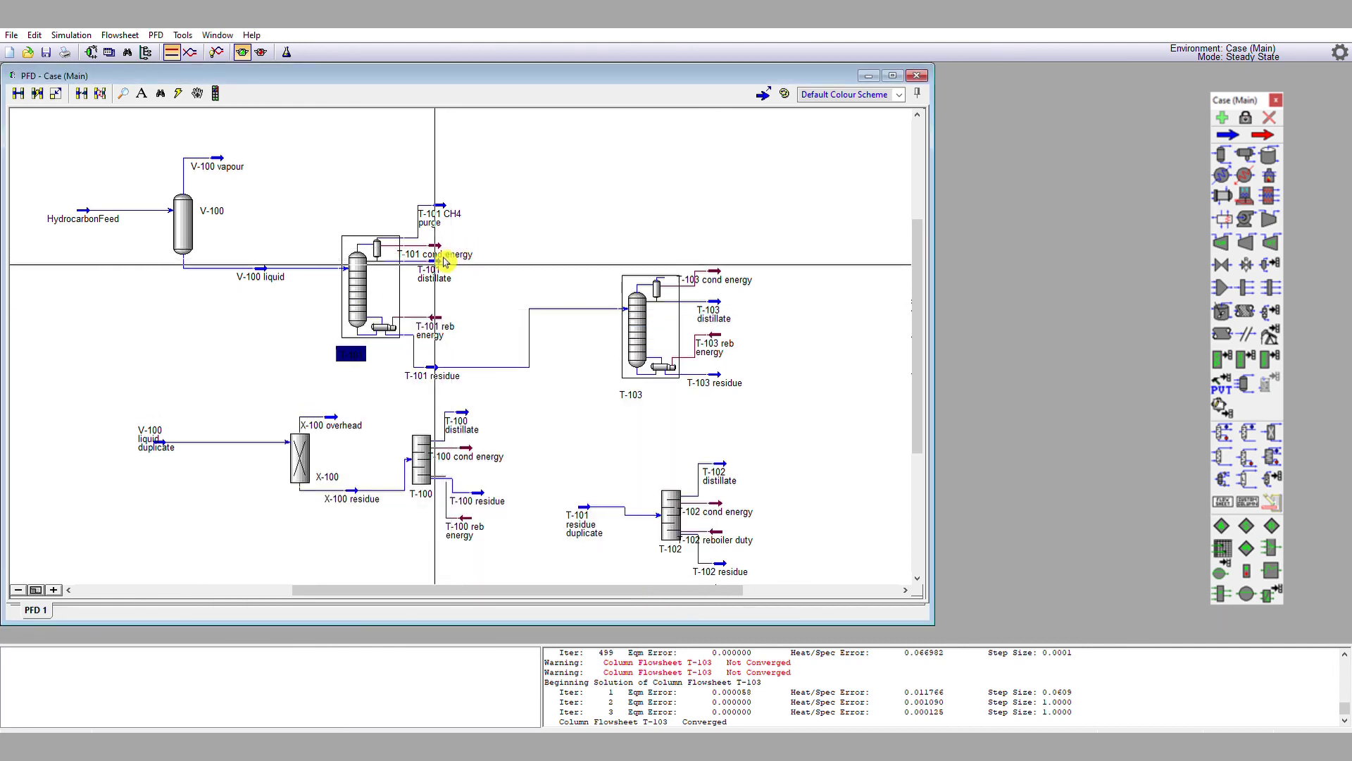
left_click(445, 262)
double_click(445, 262)
left_click(281, 399)
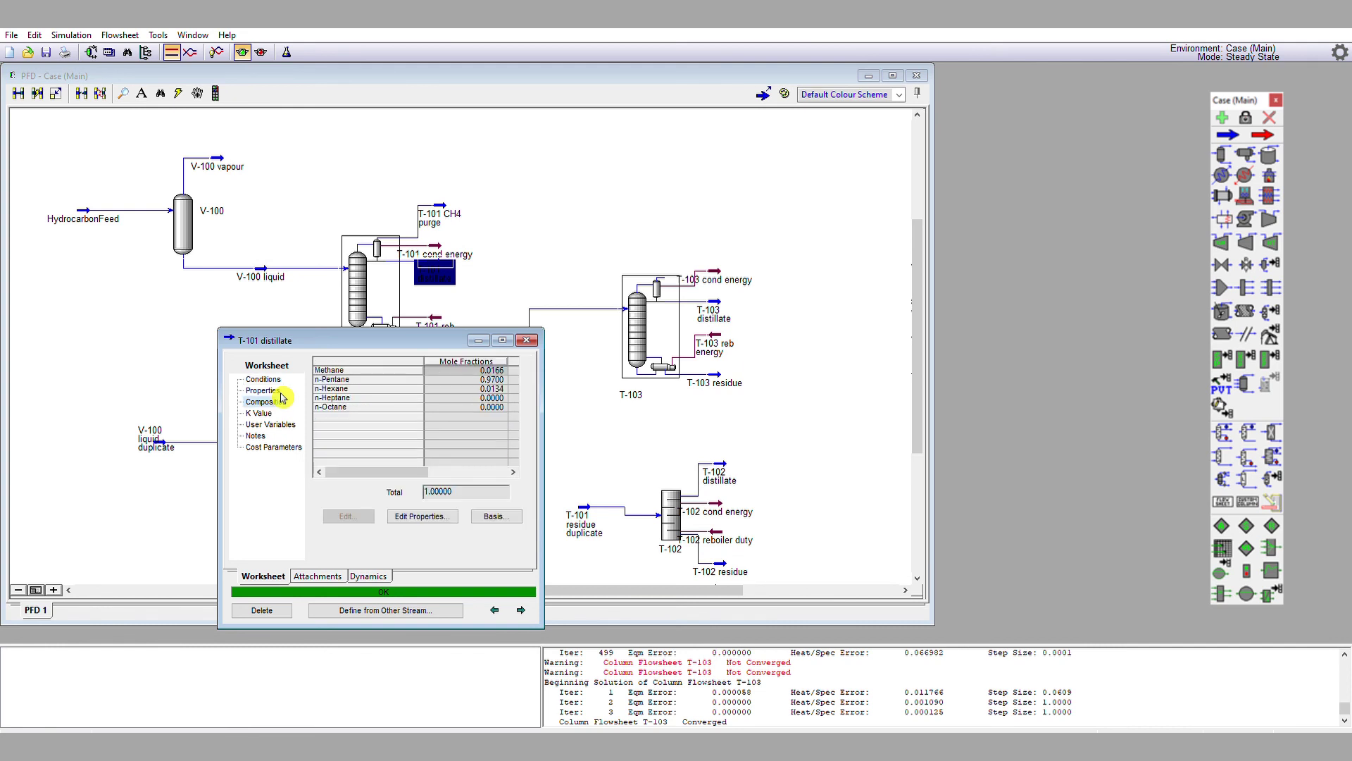
left_click(526, 341)
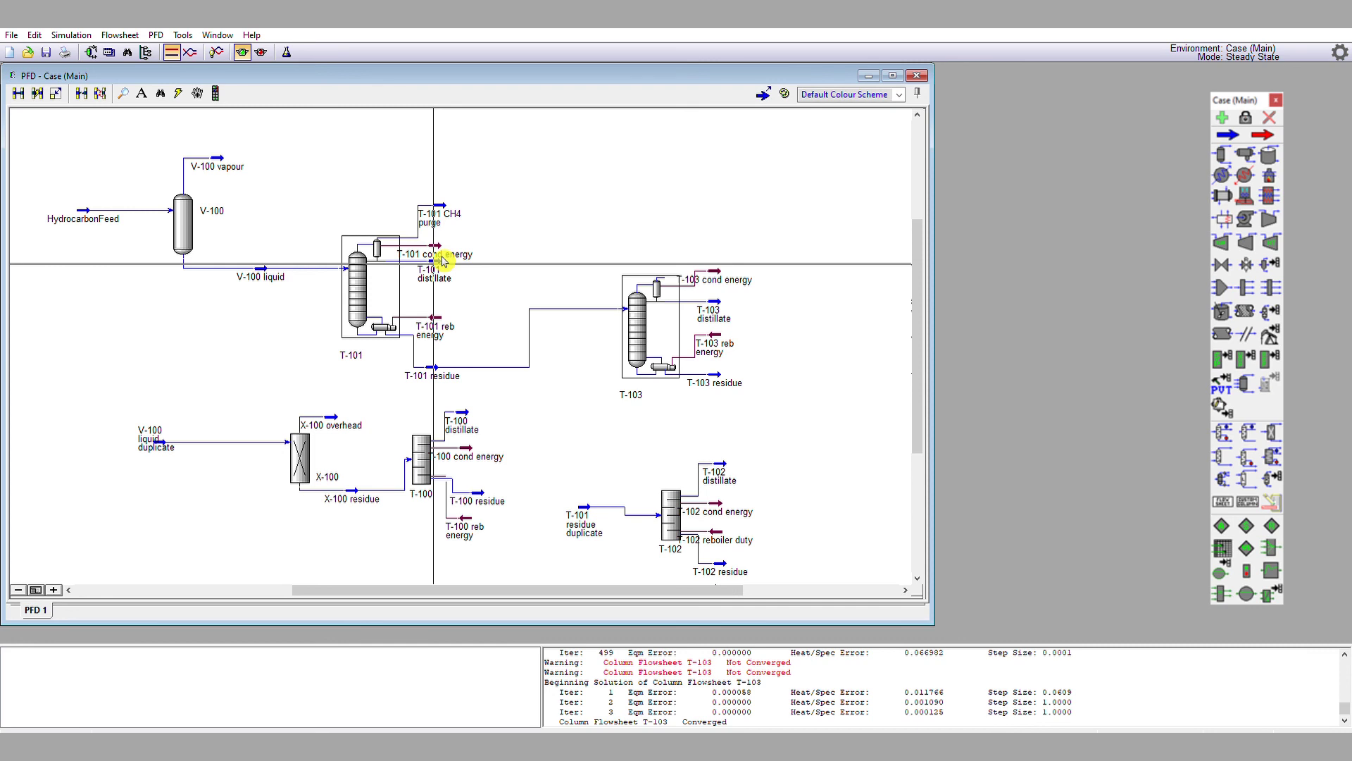
left_click_drag(432, 374, 523, 341)
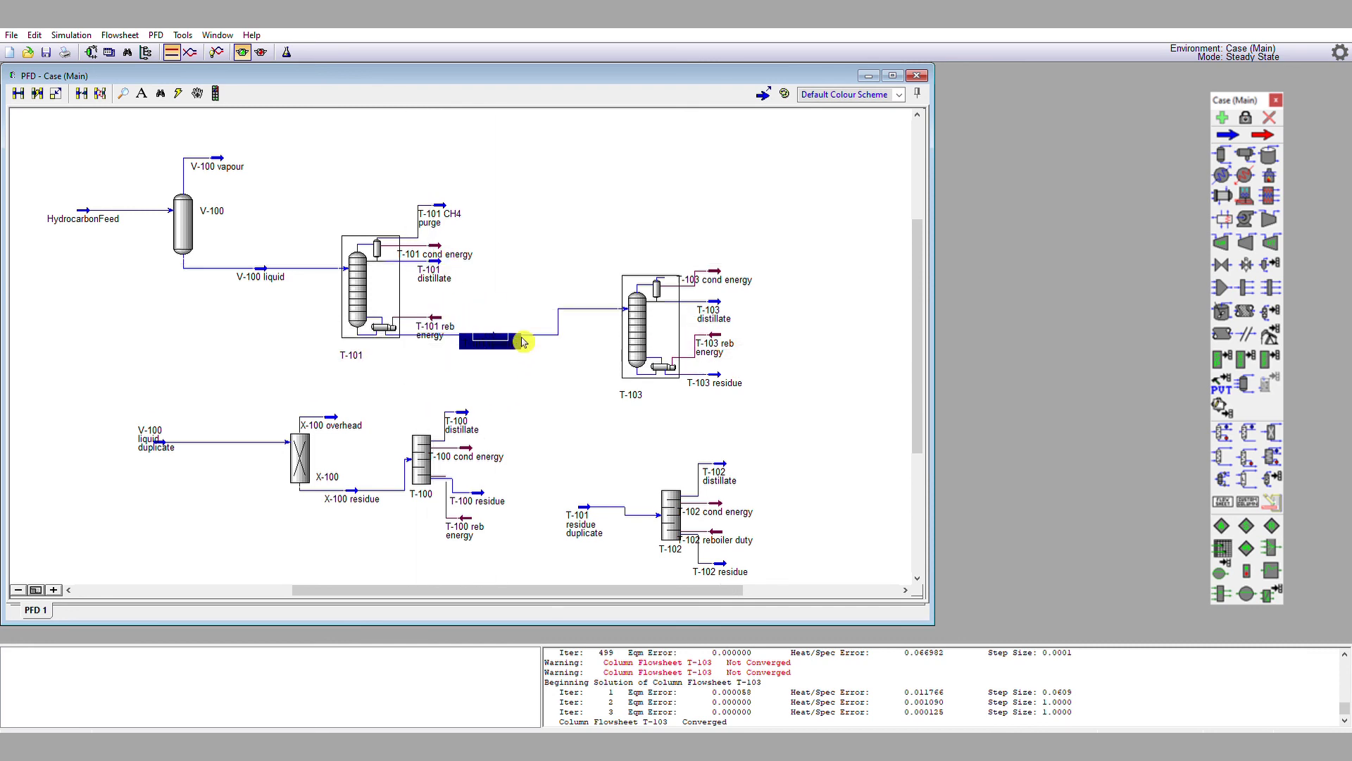